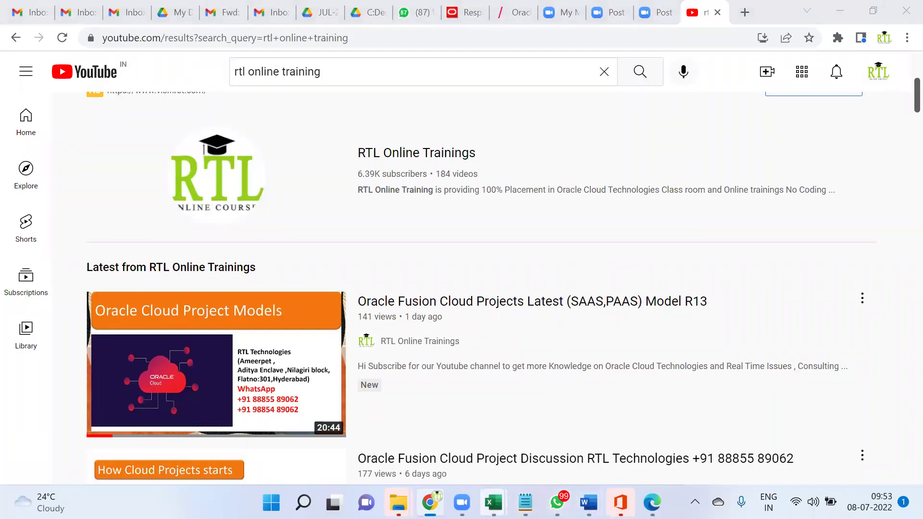
Review the Part-3 plan steps in the purchase order Excel workbook, from Create Purchase Order to Receive the Good into Inventory.
mouse_move(493, 503)
left_click(638, 452)
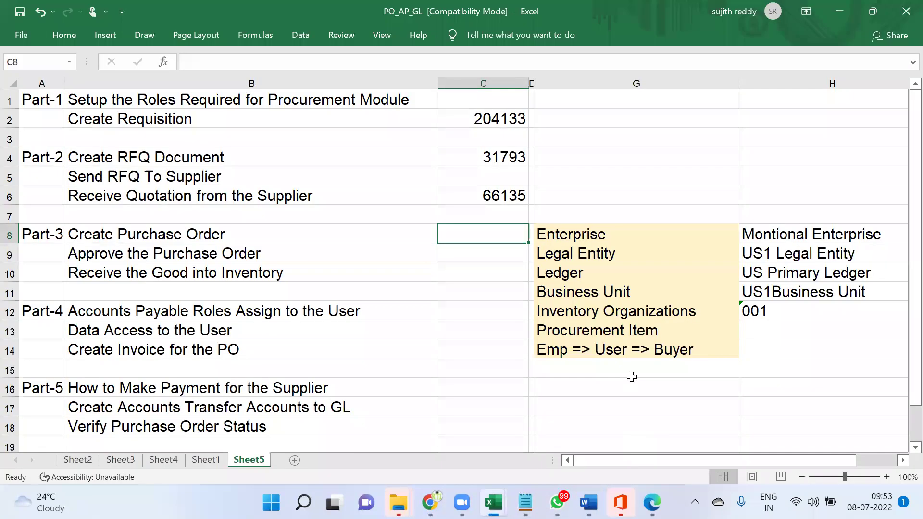
left_click(36, 236)
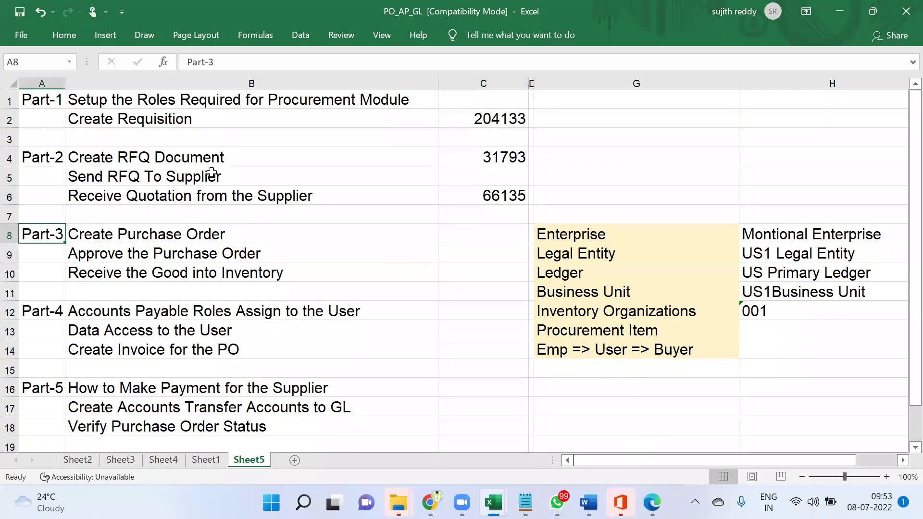
left_click(205, 235)
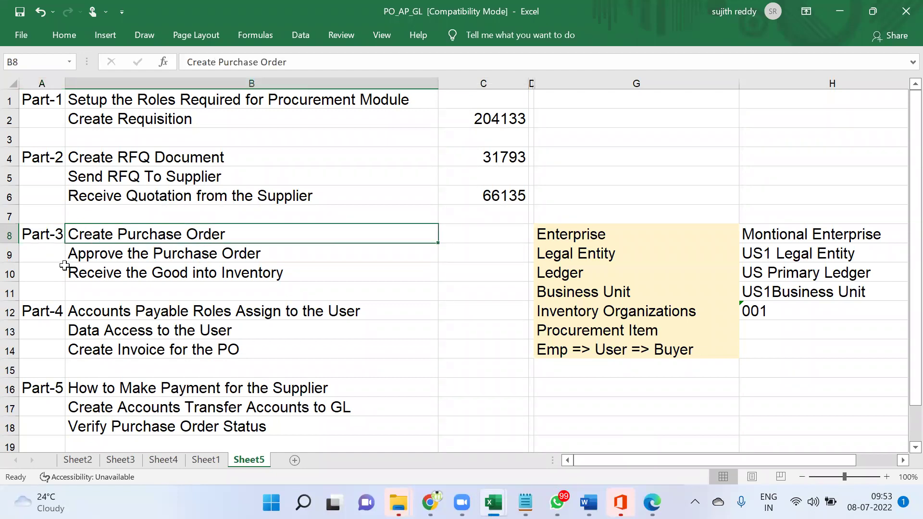
left_click(48, 235)
left_click(209, 234)
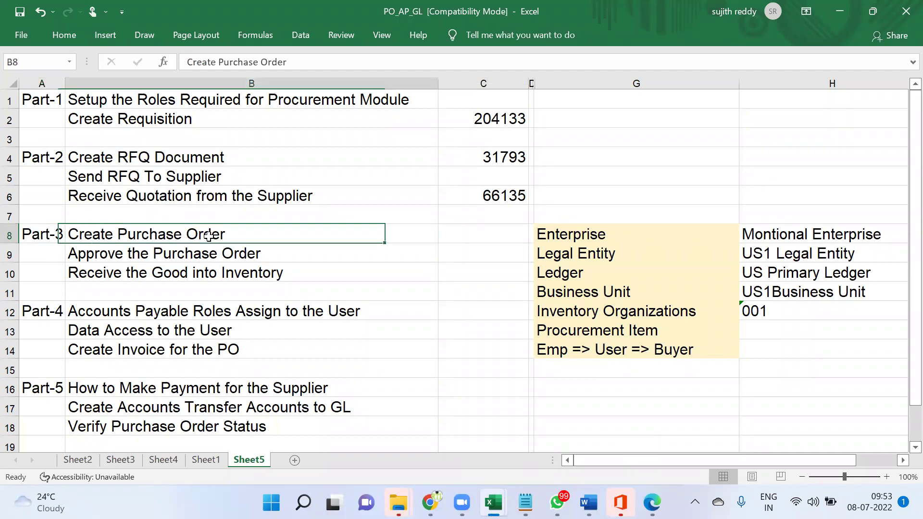
left_click(461, 237)
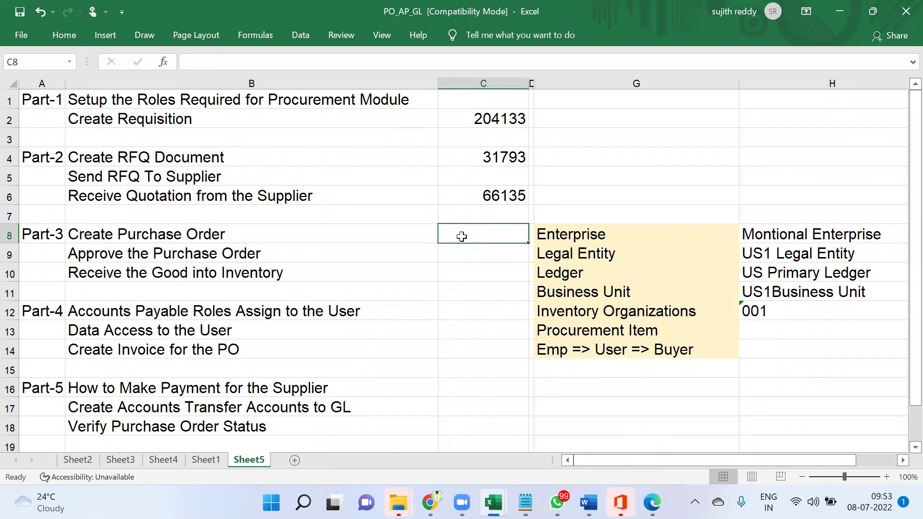
left_click(400, 254)
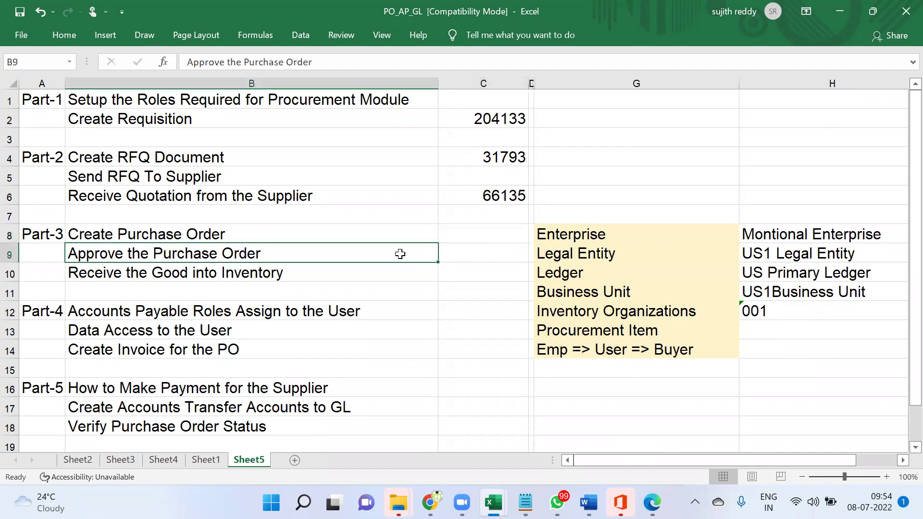
left_click(403, 275)
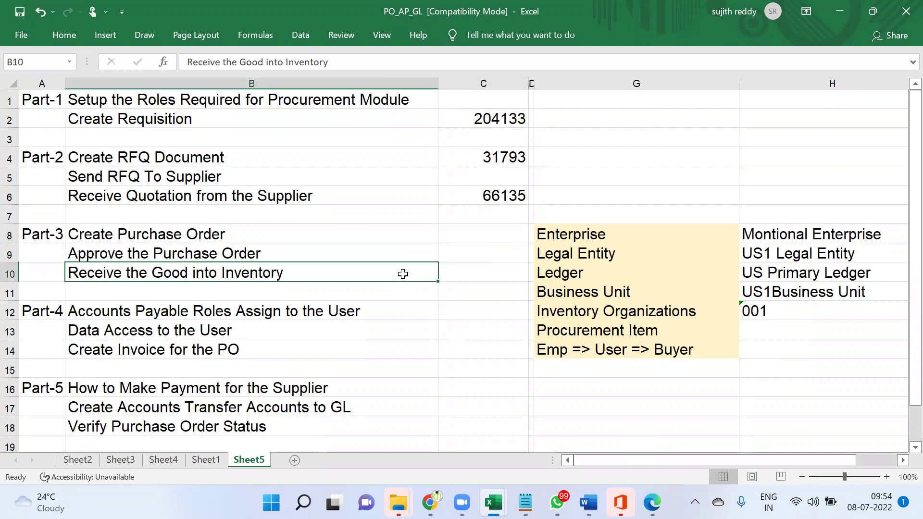
Return to the browser's RFQ 31793 response history page and make the browser full screen.
mouse_move(429, 501)
left_click(429, 428)
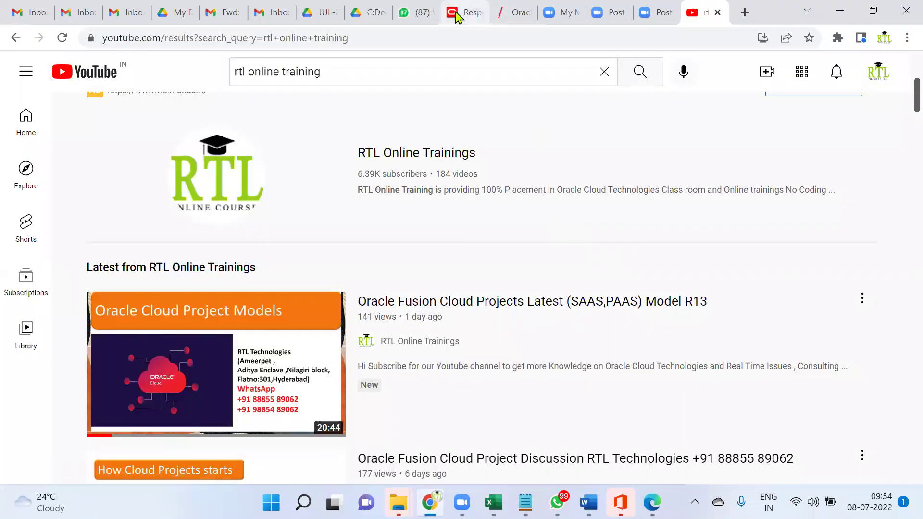
left_click(457, 15)
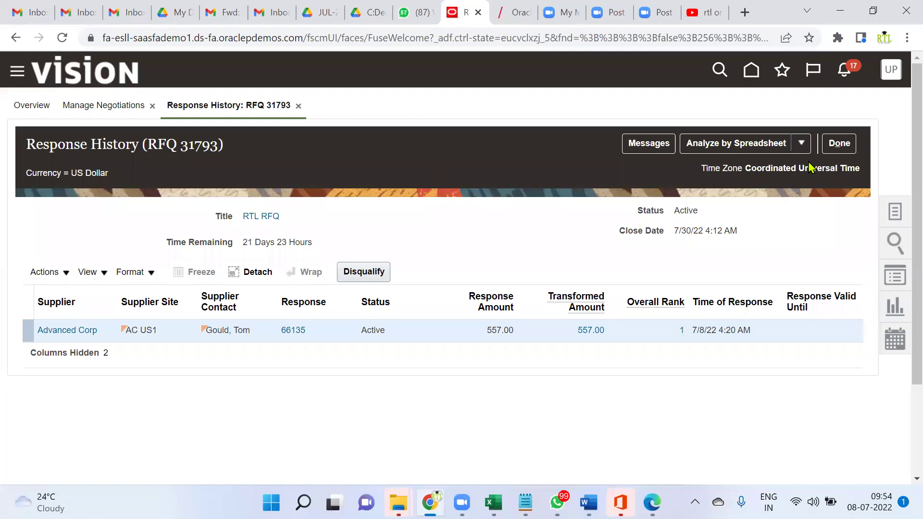
left_click(907, 38)
left_click(900, 175)
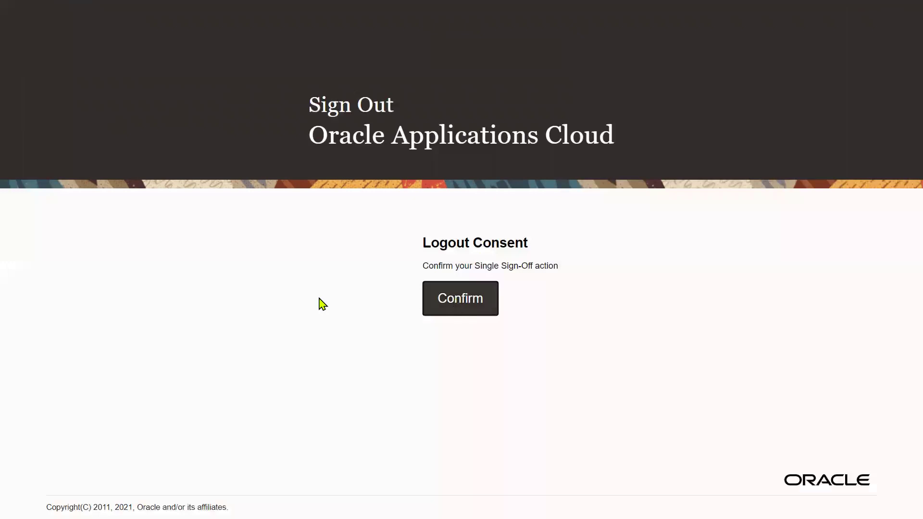
Sign in with a different saved finance user login.
left_click_drag(449, 245, 366, 249)
type("fin")
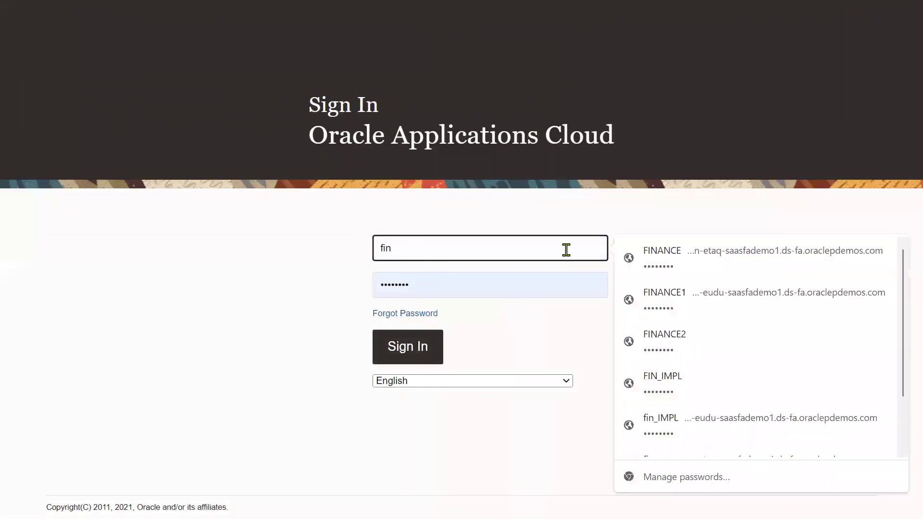
left_click(684, 353)
left_click(423, 346)
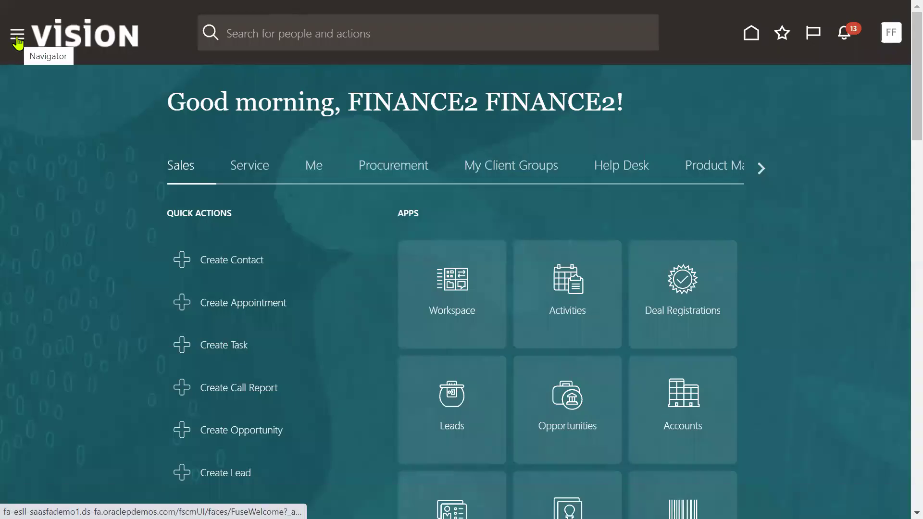
Open the Security Console from Navigator > Tools and dismiss the security data warning.
left_click(17, 38)
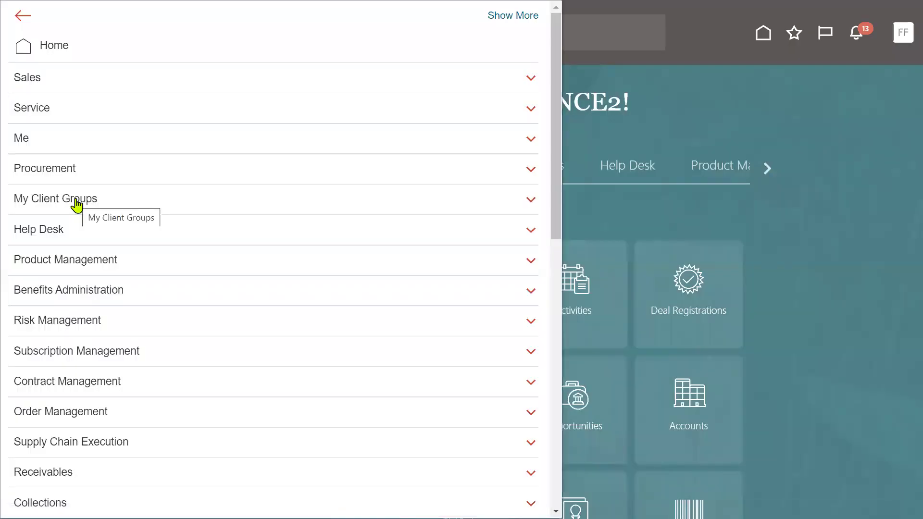
scroll(187, 363, "down", 9)
scroll(113, 431, "down", 4)
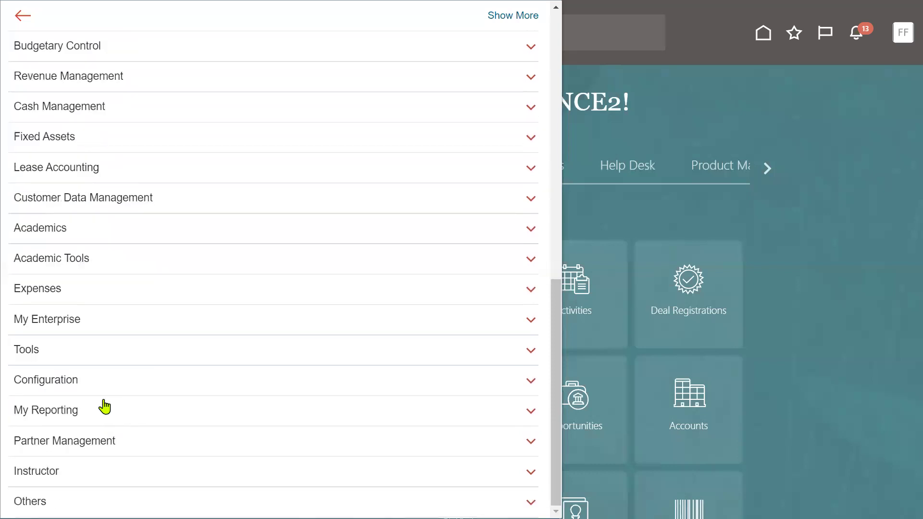
left_click(95, 351)
scroll(130, 365, "down", 1)
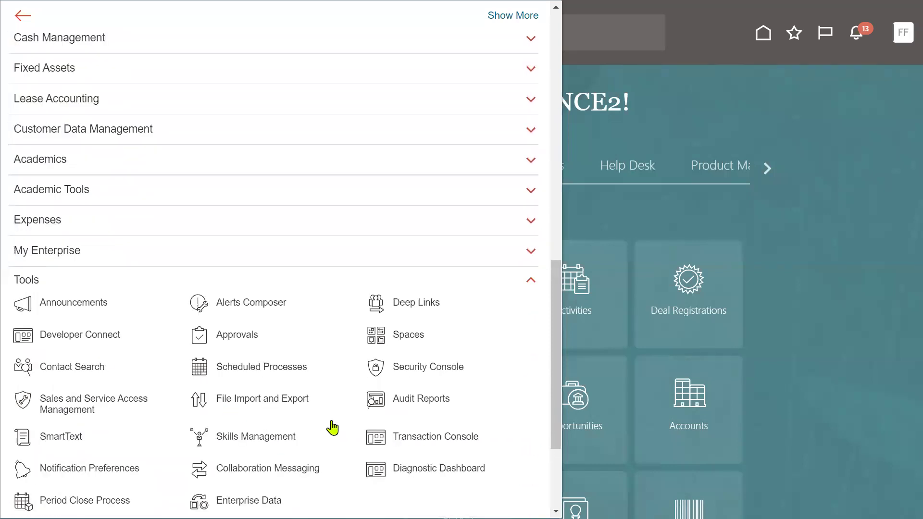
left_click(408, 371)
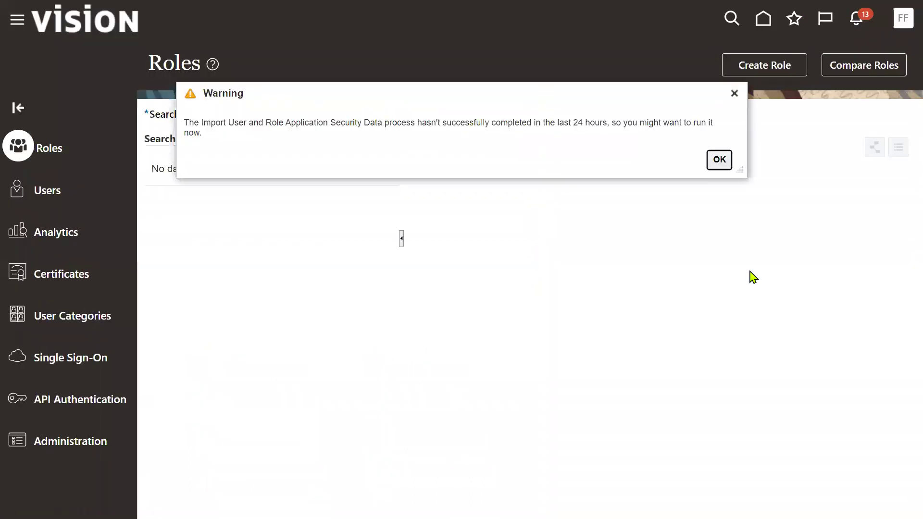
left_click(719, 160)
Search Users for PO_USER and open its account details.
left_click(47, 194)
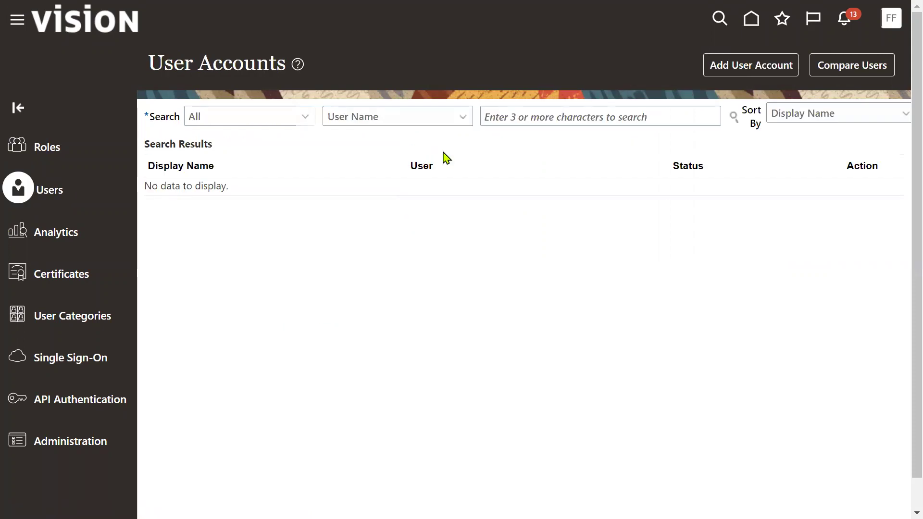
left_click(523, 115)
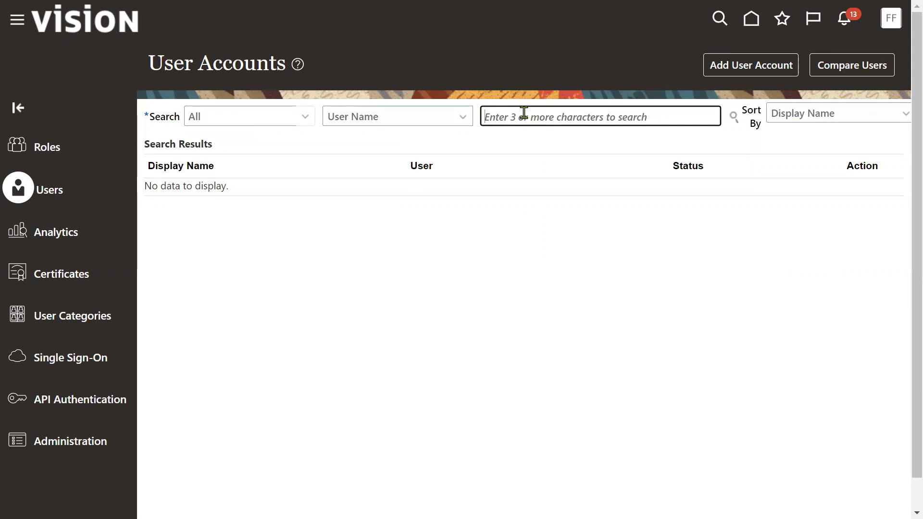
type("PO")
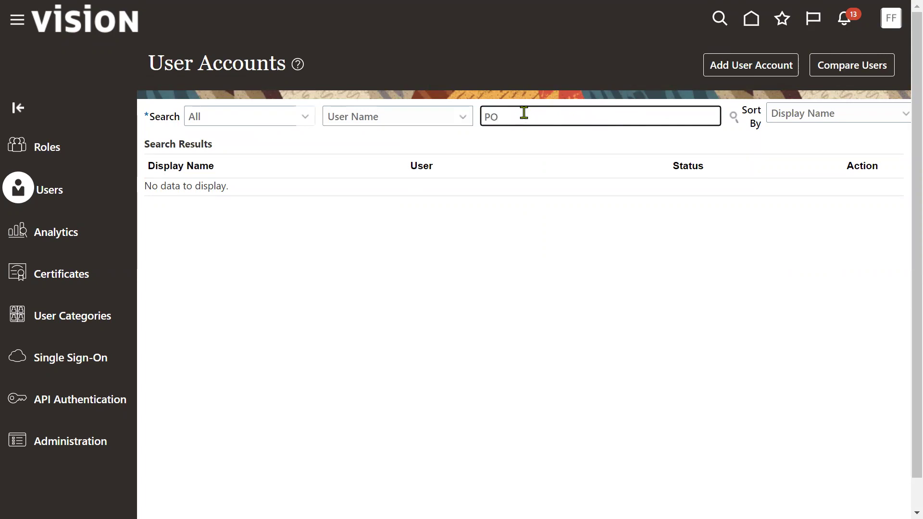
type("_USER")
key("Return")
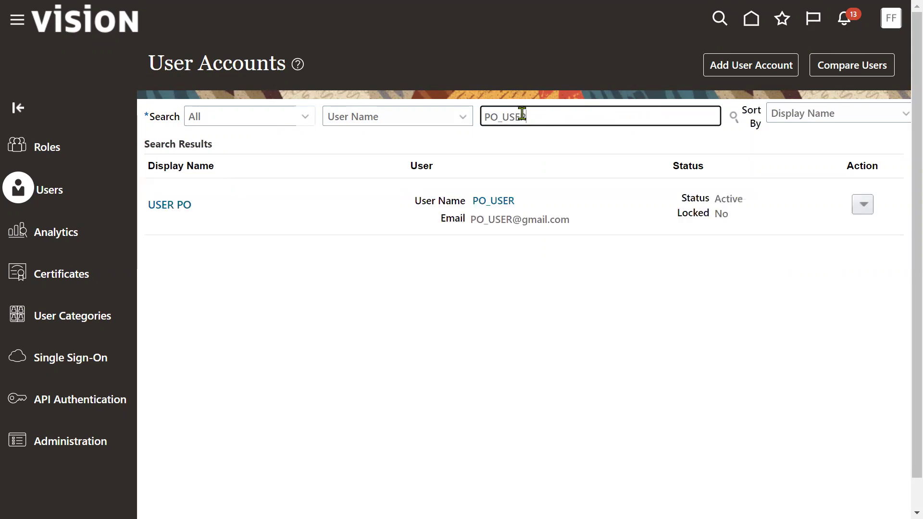
left_click(488, 202)
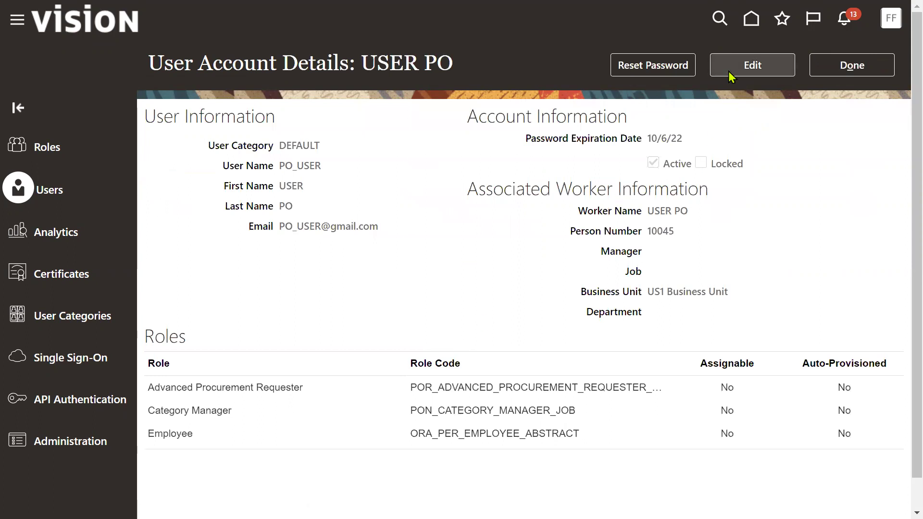
Add the Procurement Manager role to PO_USER's account and save it.
left_click(730, 76)
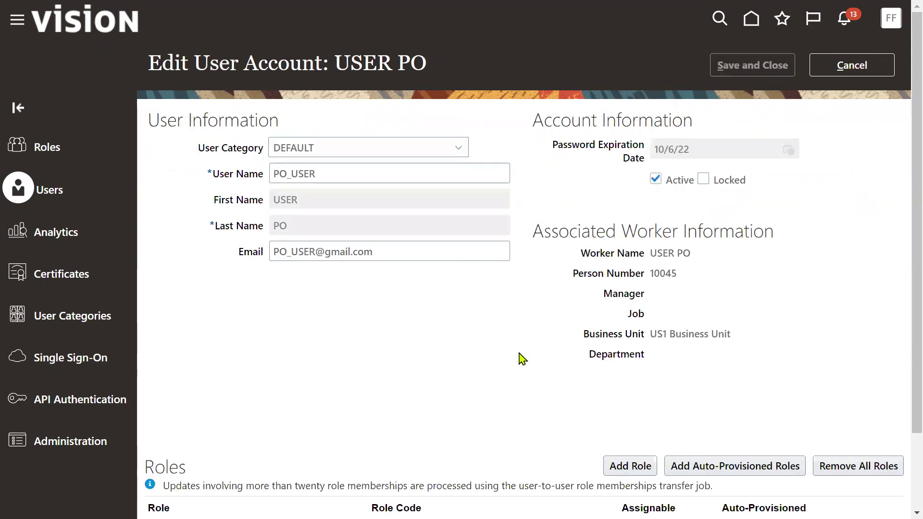
left_click(607, 471)
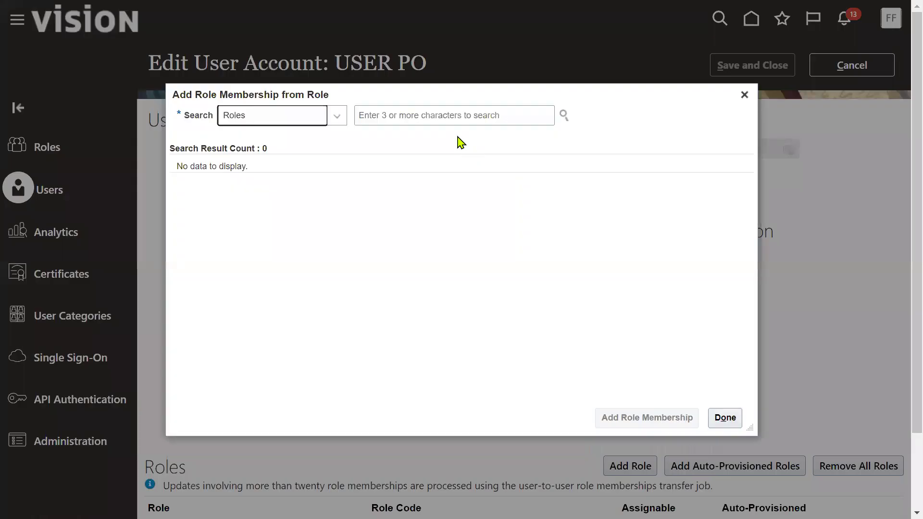
left_click(440, 115)
type("Procu")
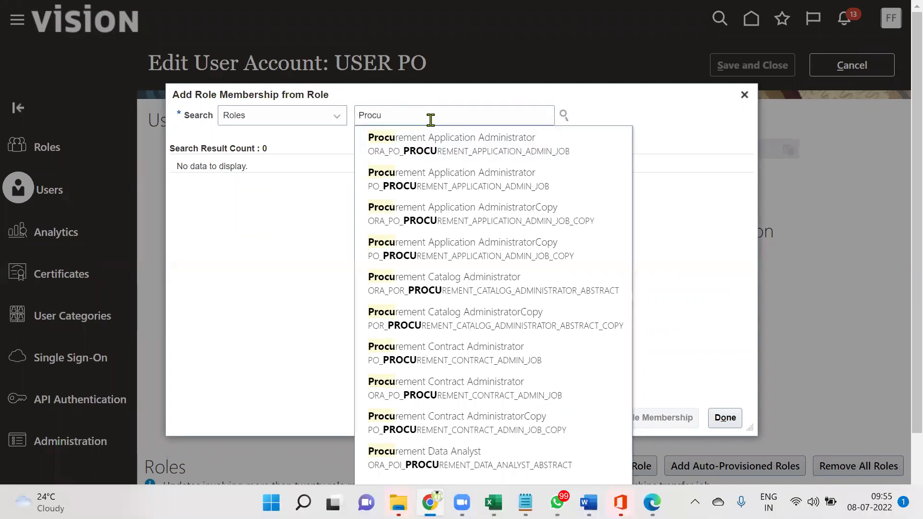
left_click(425, 117)
type("rement Ma")
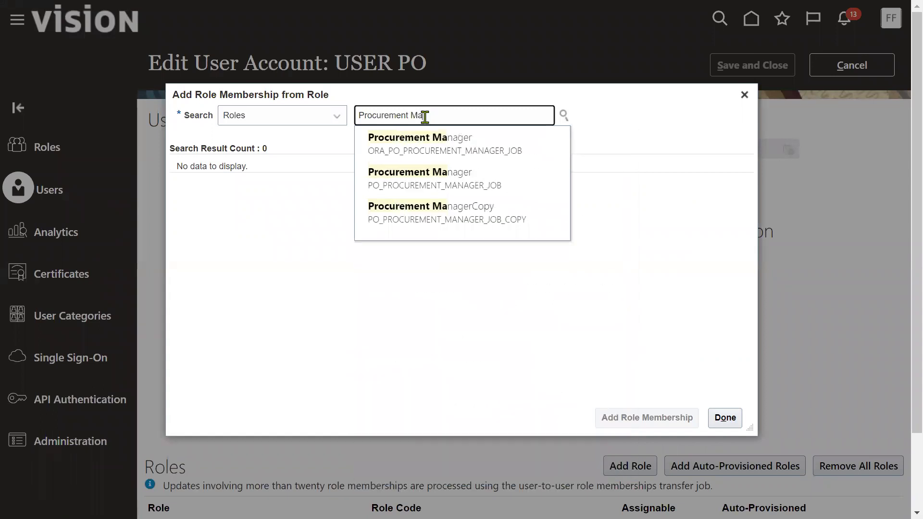
left_click(433, 140)
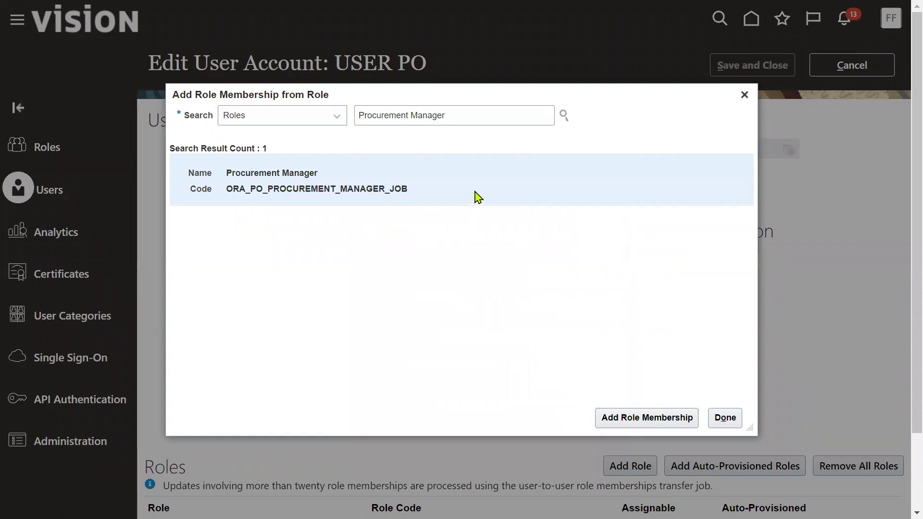
left_click(672, 418)
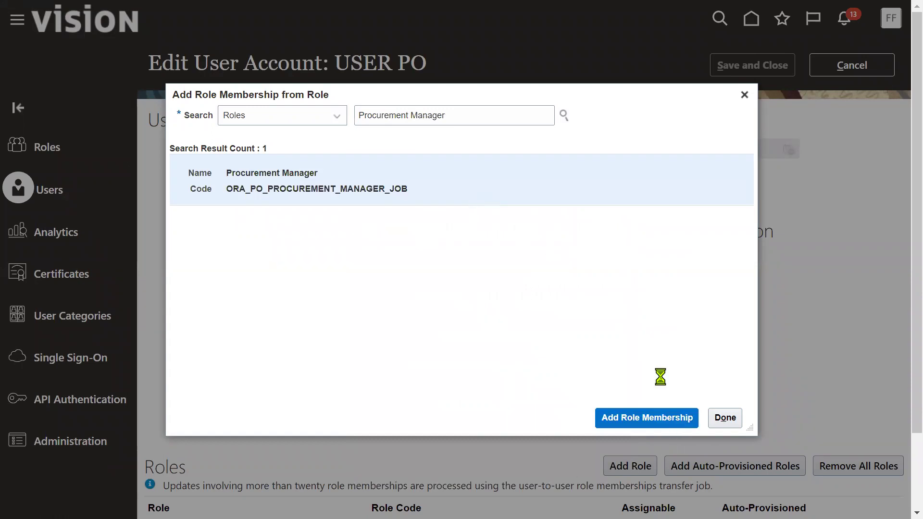
left_click(727, 418)
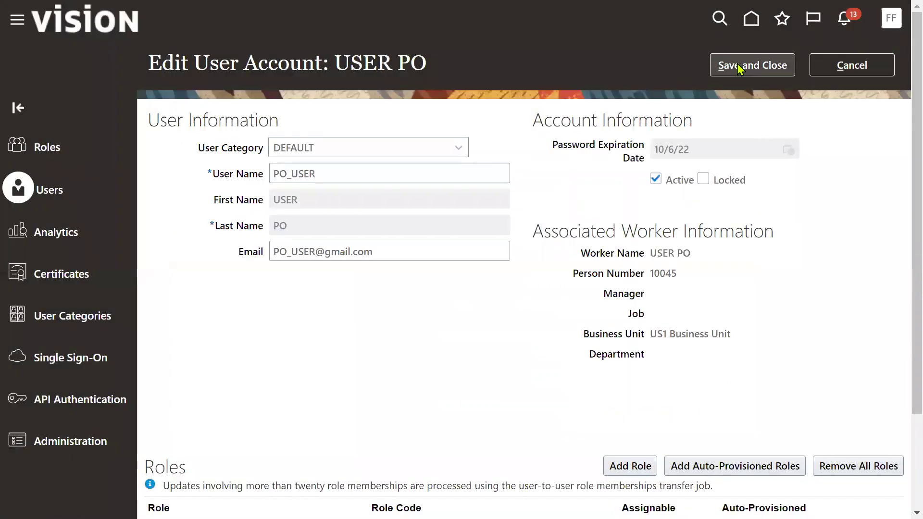
left_click(744, 65)
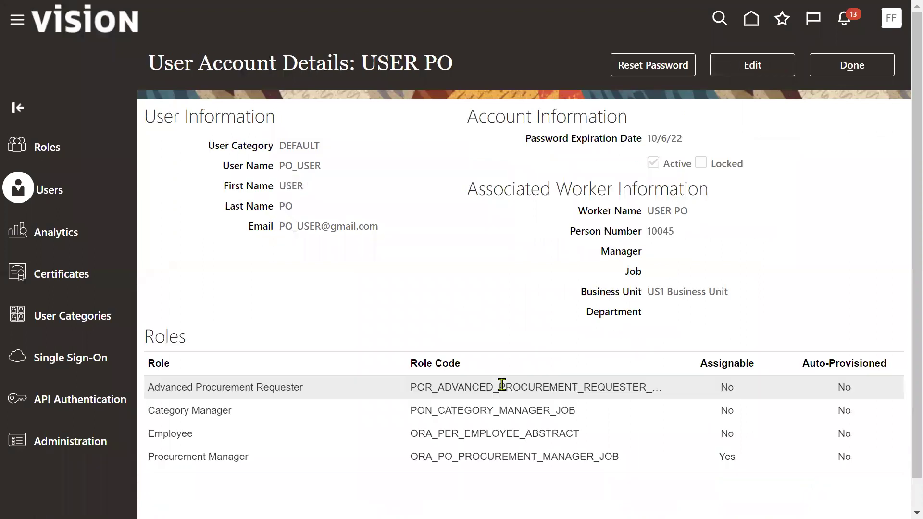
Go to Setup and Maintenance and switch the setup offering to Procurement.
left_click(850, 65)
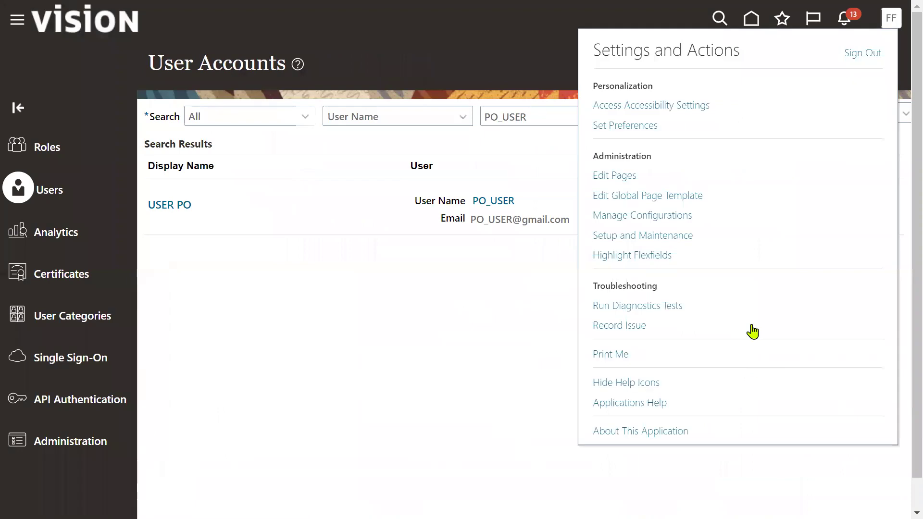
left_click(673, 236)
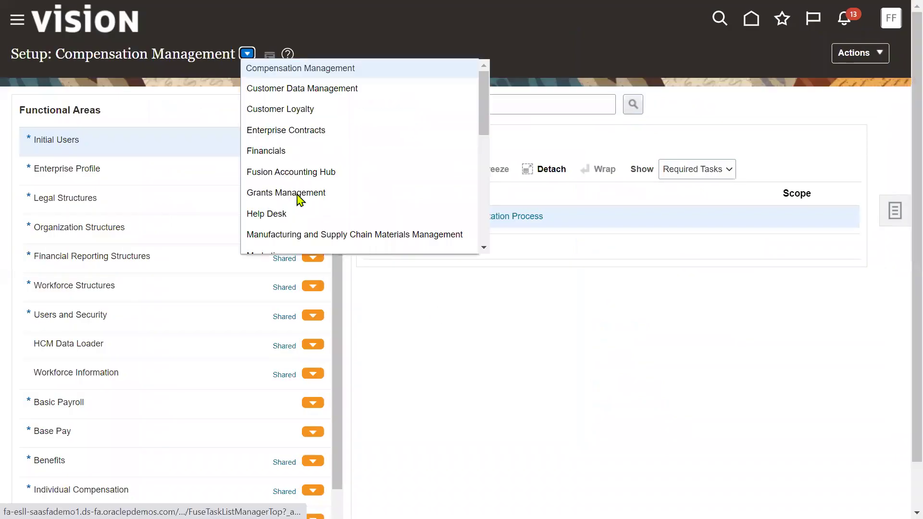
scroll(298, 198, "down", 3)
left_click(294, 153)
Search Procurement tasks for 'data access' and open Manage Business Unit Data Access for Users.
left_click(535, 99)
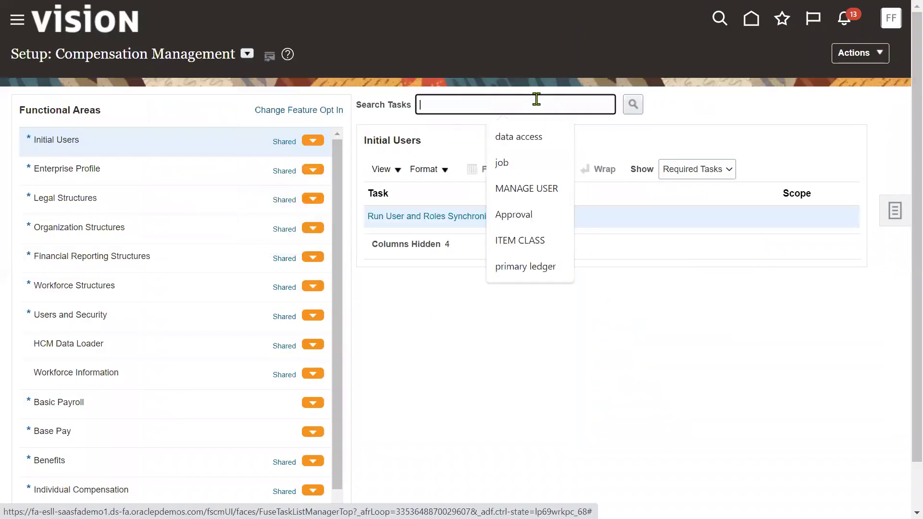
left_click(536, 140)
left_click(633, 105)
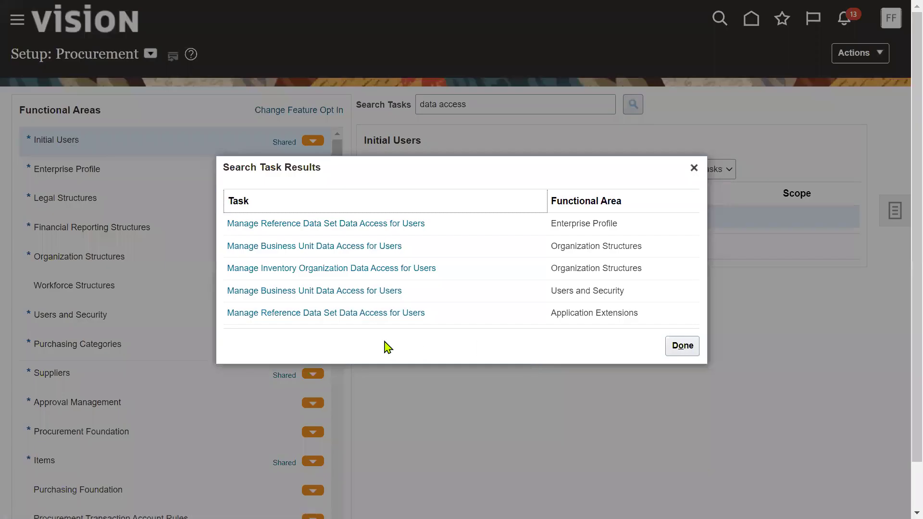
left_click(327, 293)
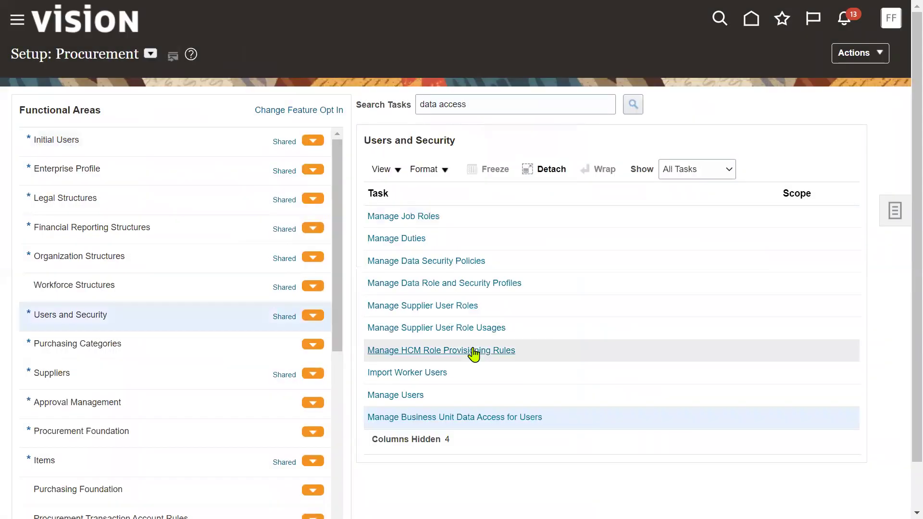
left_click(464, 418)
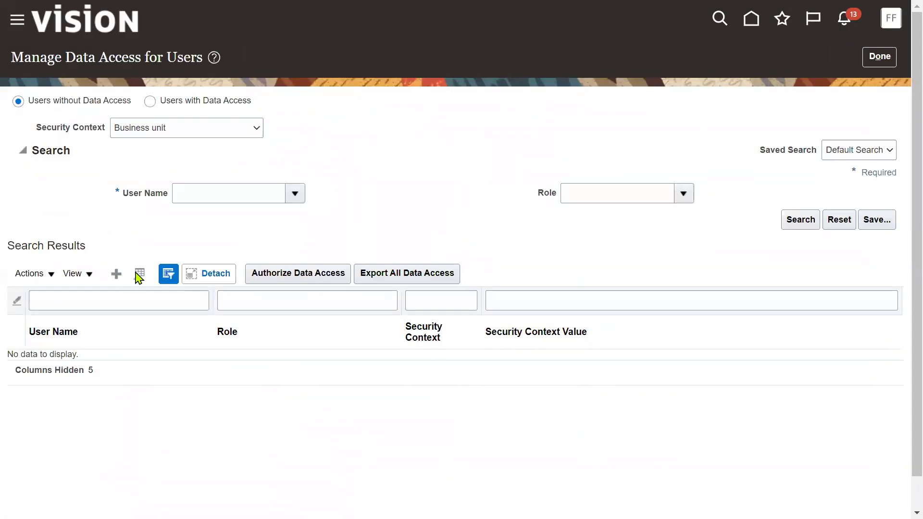
Add a data access row for PO_USER: Procurement Manager role, Business unit US1 Business Unit, then save.
left_click(117, 278)
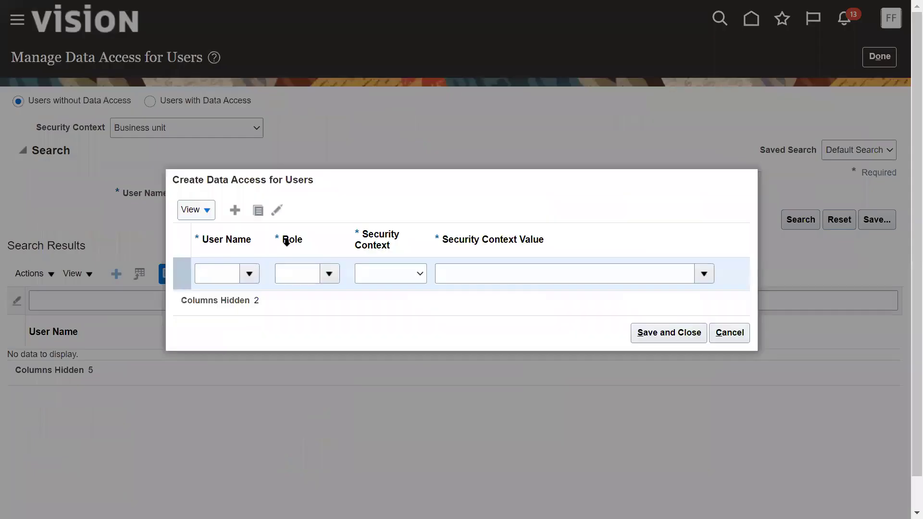
left_click(223, 272)
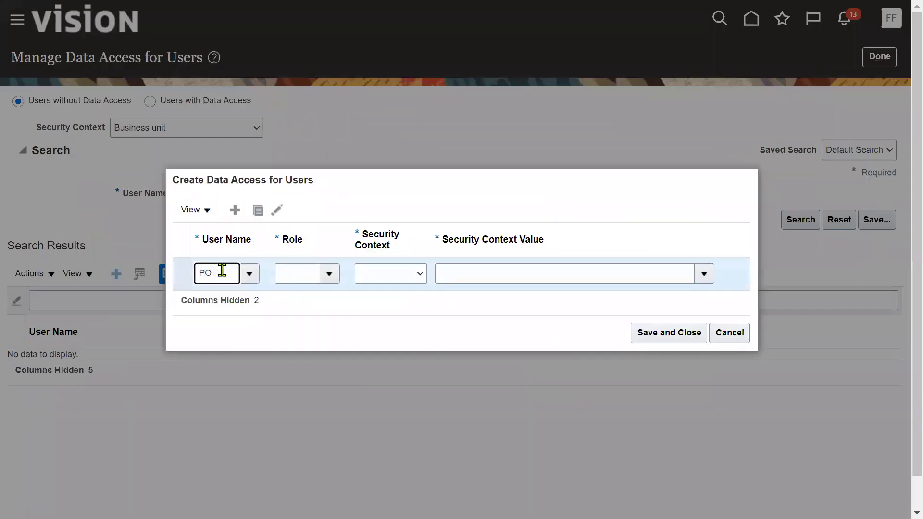
type("PO_")
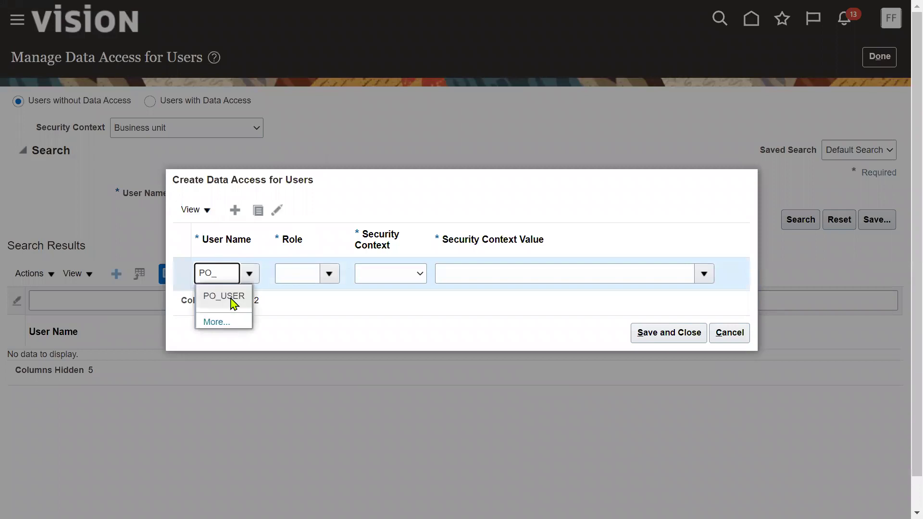
left_click(236, 298)
left_click(330, 272)
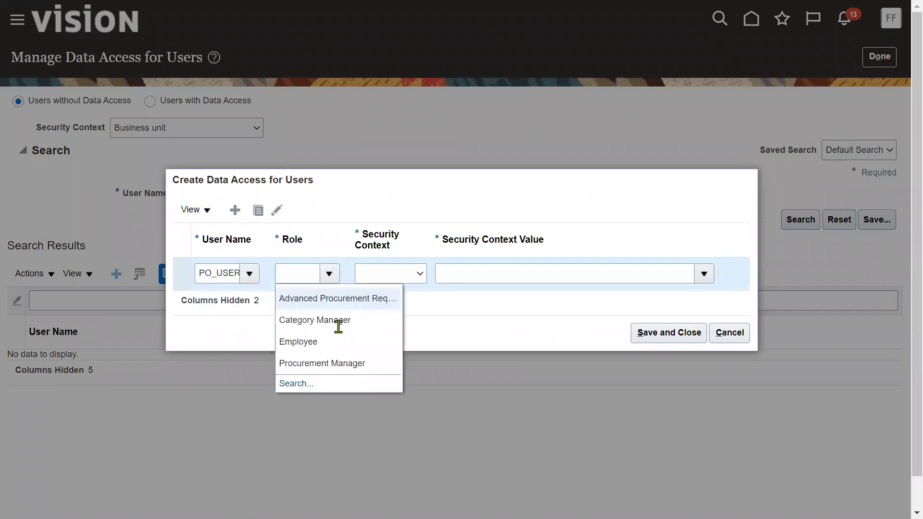
left_click(366, 361)
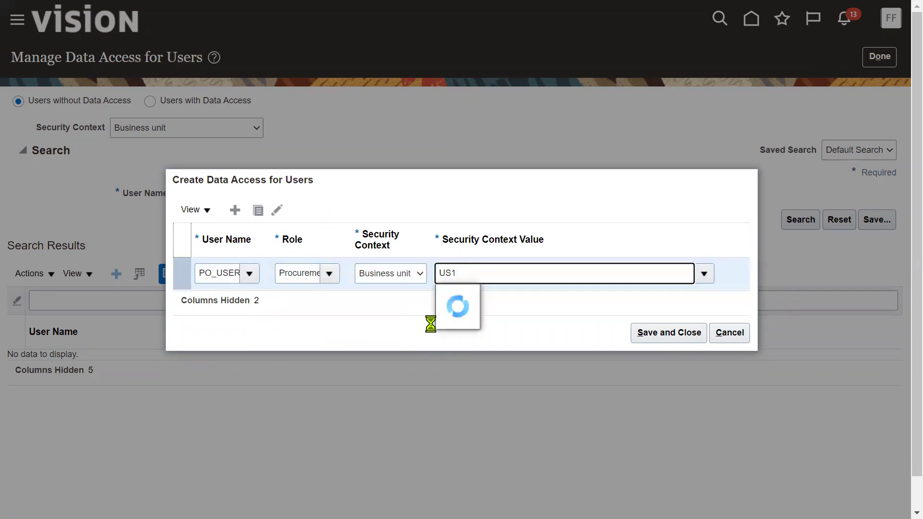
left_click(515, 299)
left_click(516, 302)
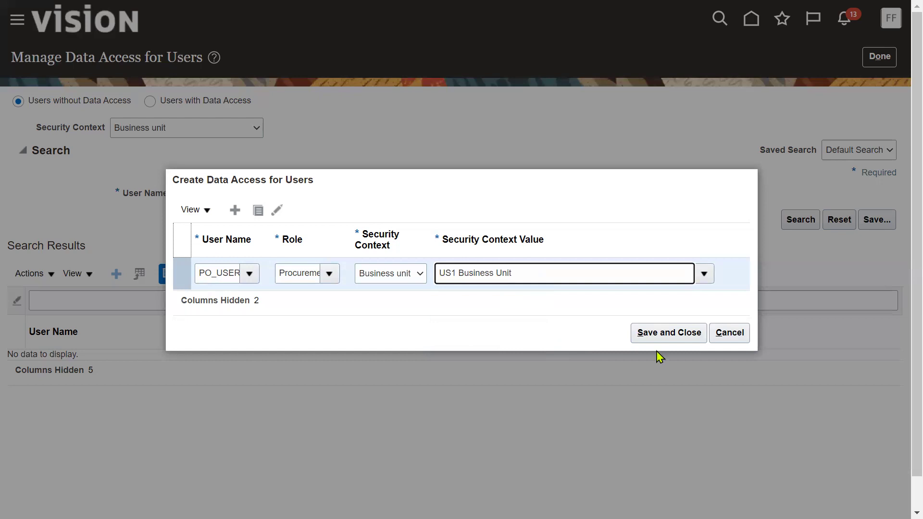
left_click(665, 331)
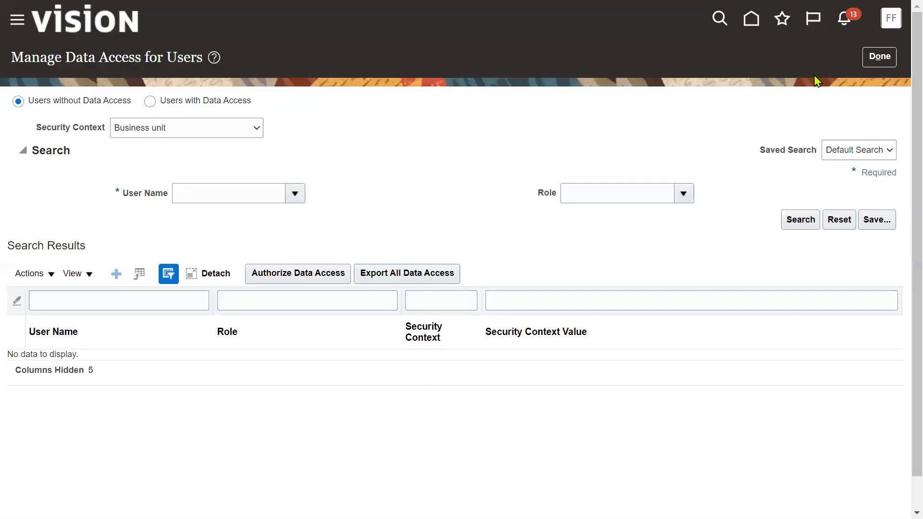
left_click(880, 57)
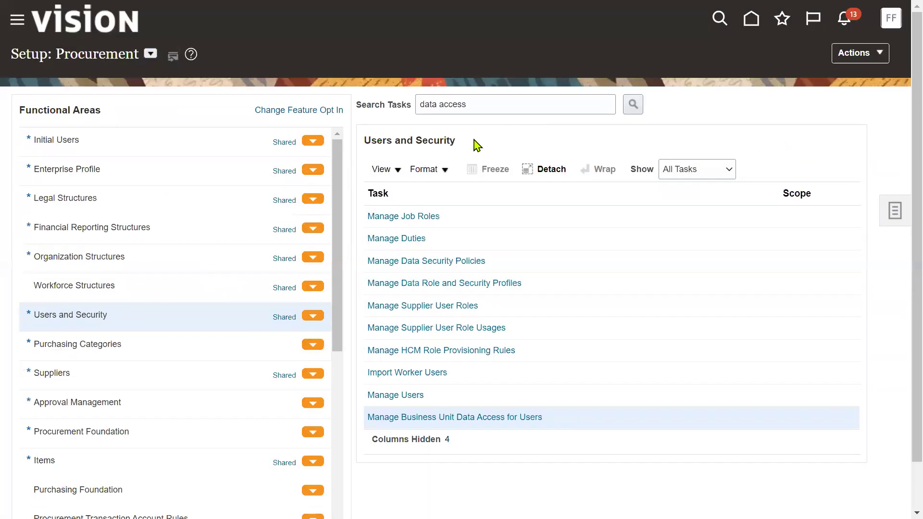
Submit Run User and Roles Synchronization Process, dismiss the ESS-01050 pending-request error, and cancel.
left_click(137, 144)
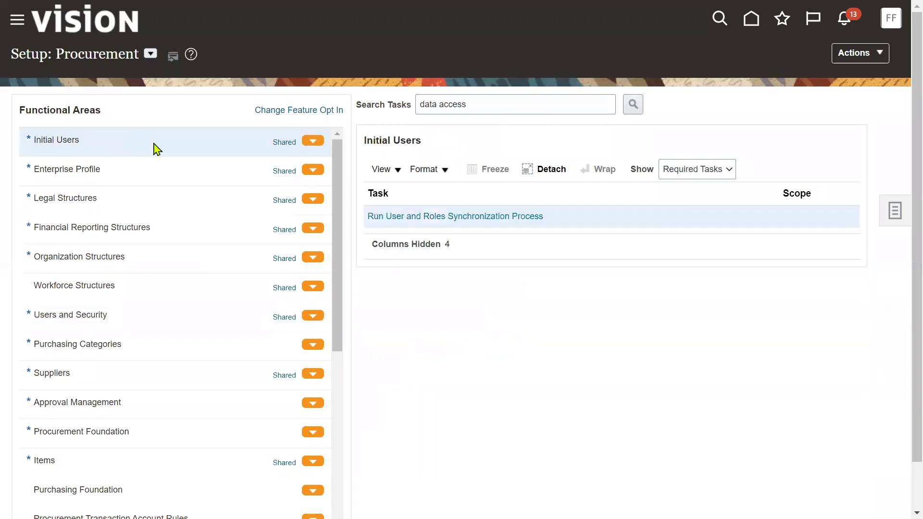
left_click(412, 217)
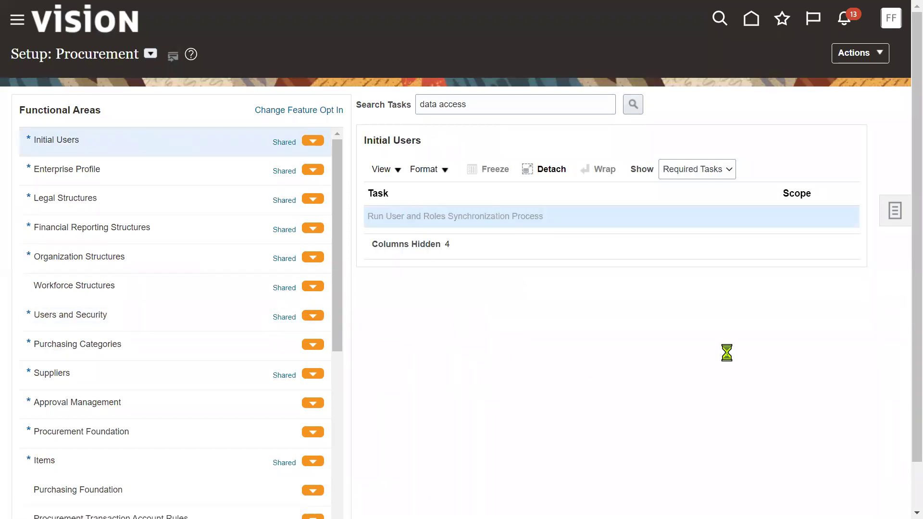
left_click(825, 68)
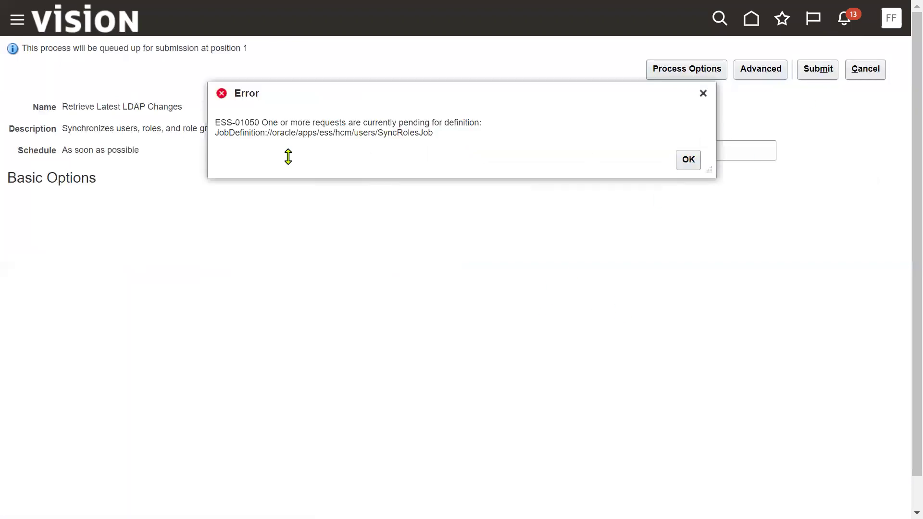
left_click_drag(263, 124, 469, 124)
left_click(423, 154)
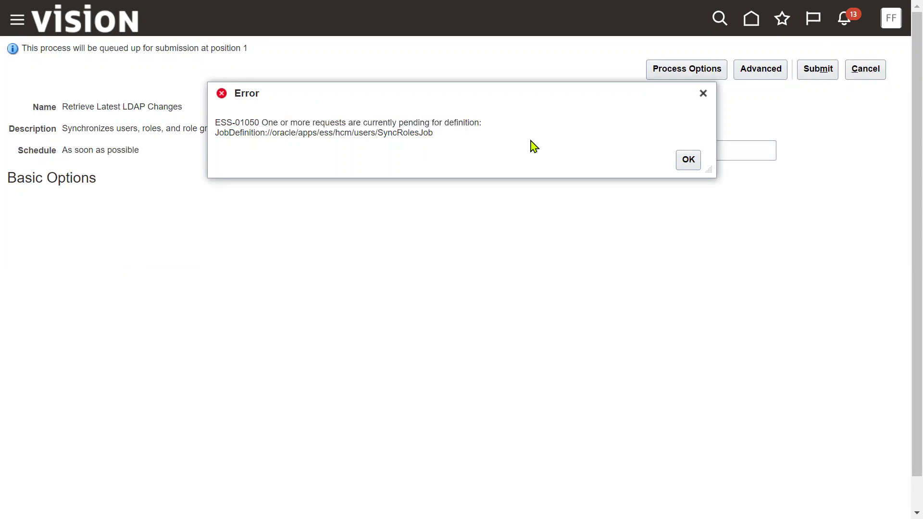
left_click(687, 160)
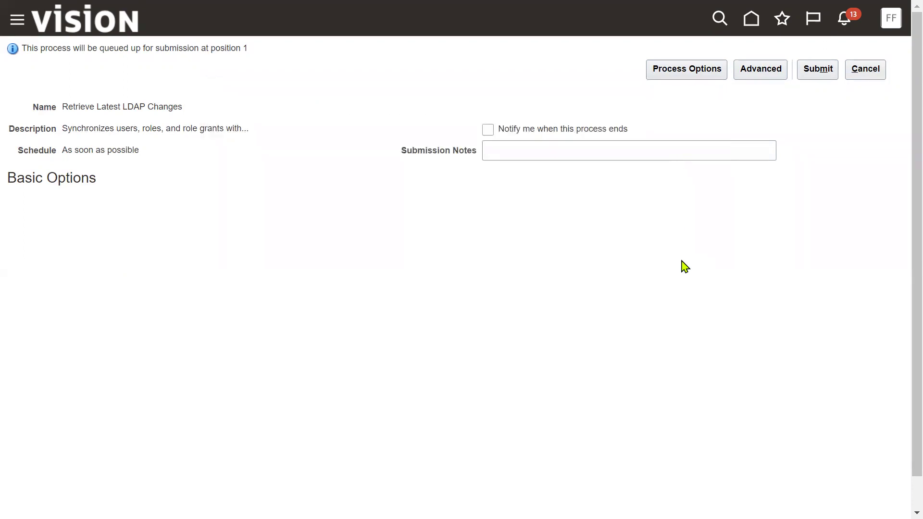
left_click(864, 68)
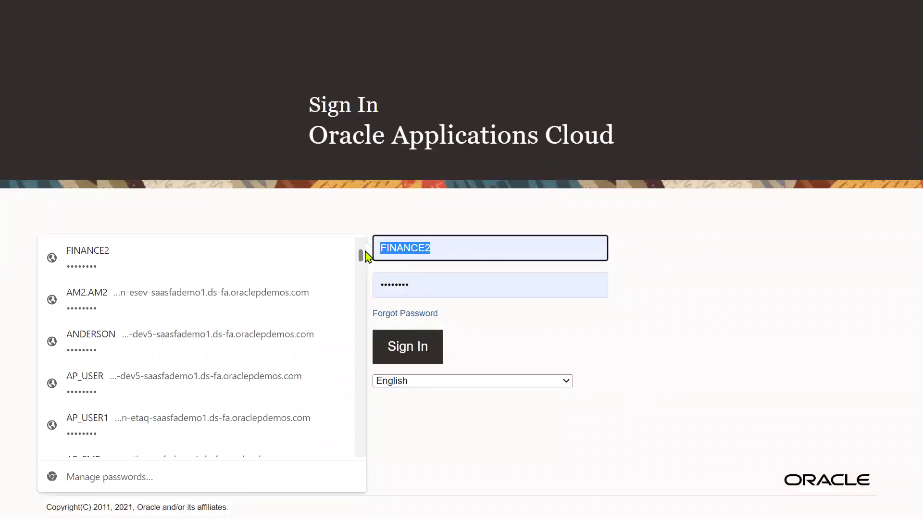
Sign in with the saved PO user credentials and open Purchase Orders from the Procurement tab.
type("PO")
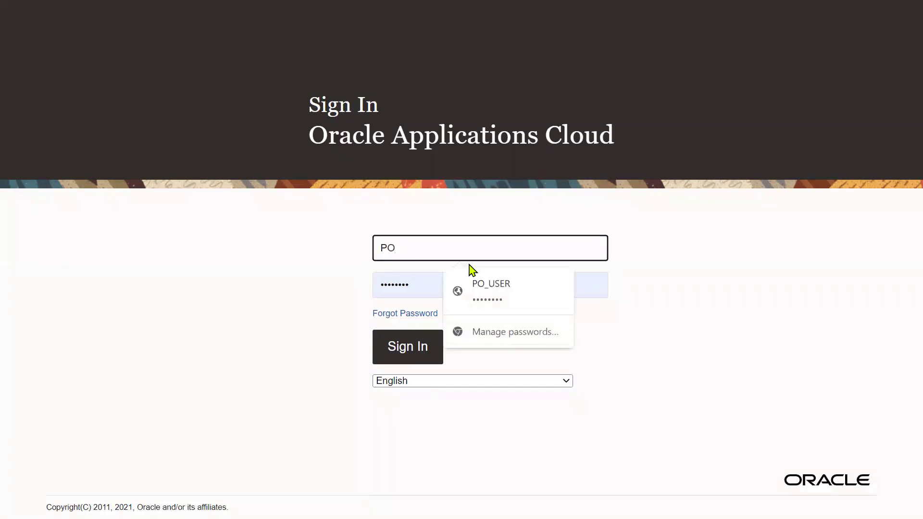
left_click(478, 301)
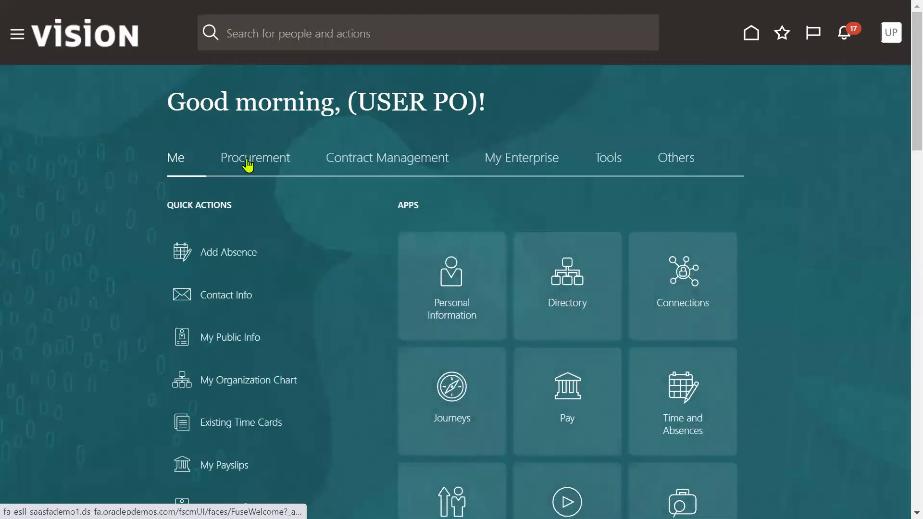
left_click(247, 165)
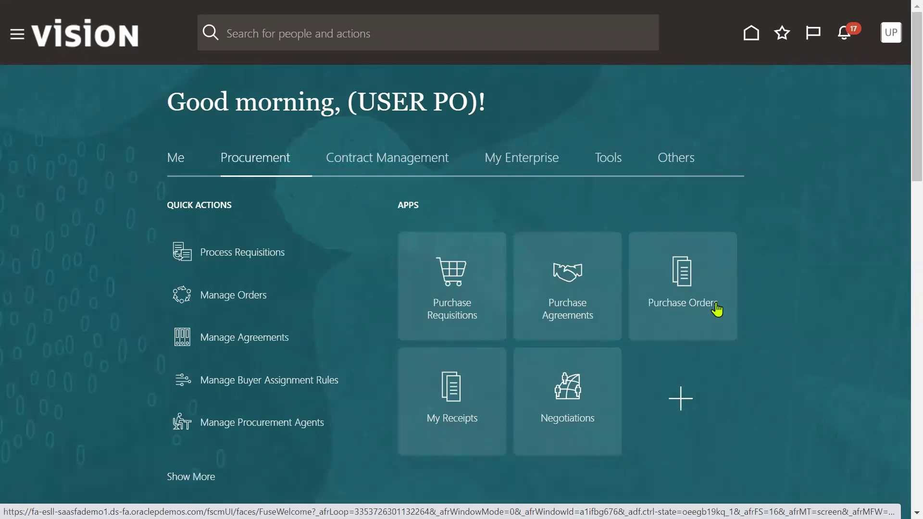
left_click(676, 285)
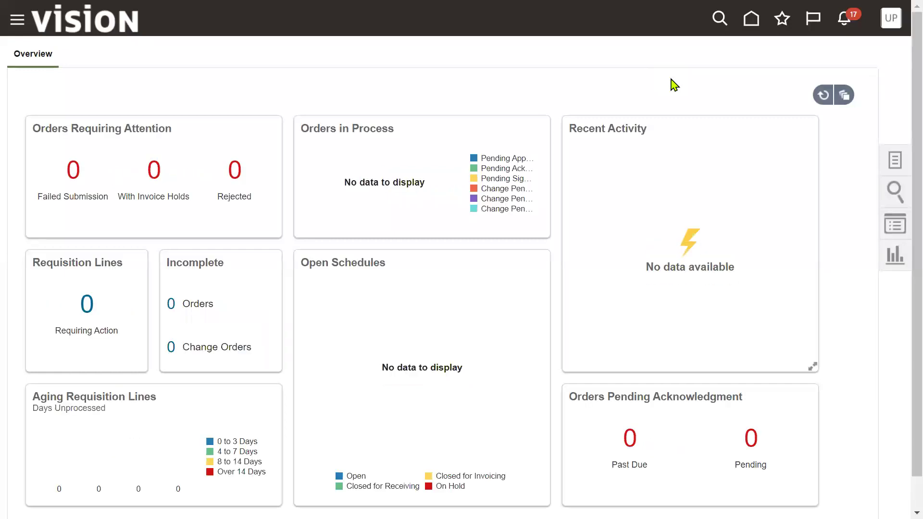
Create a new purchase order with default settings via Tasks > Create Order.
left_click(895, 160)
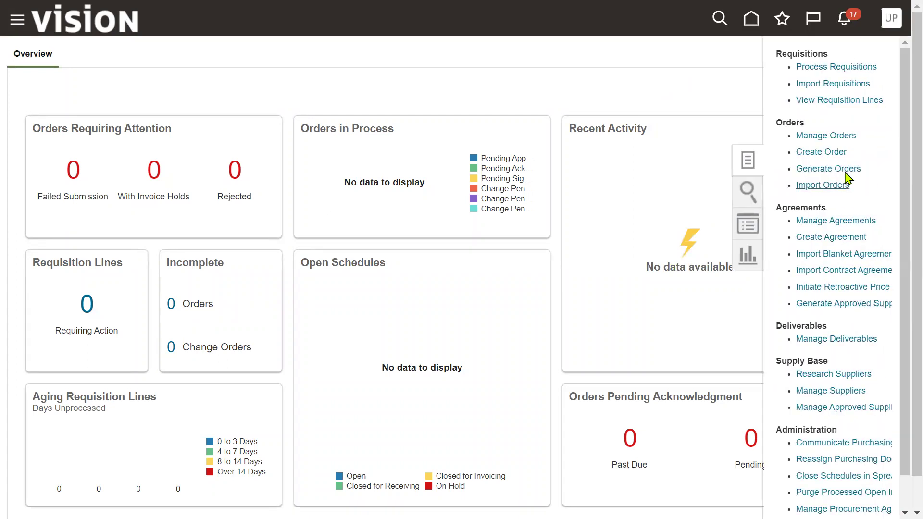
left_click(835, 152)
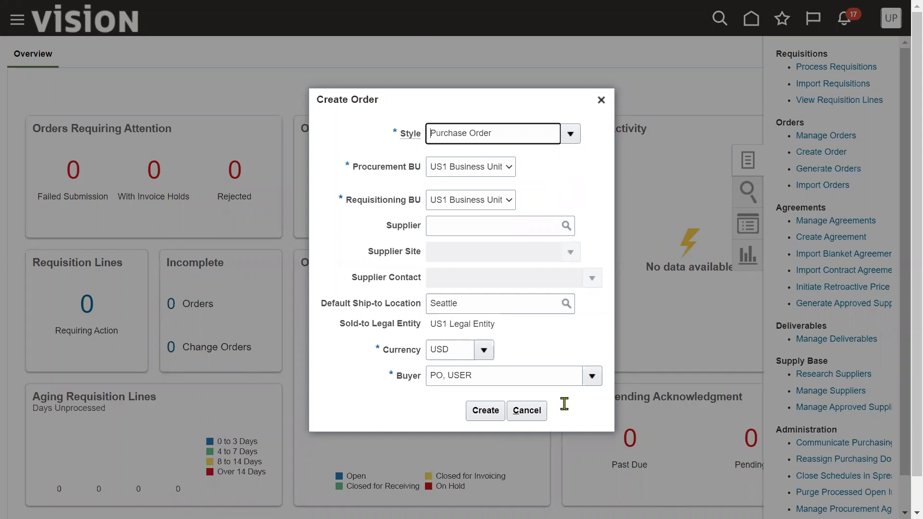
left_click(479, 410)
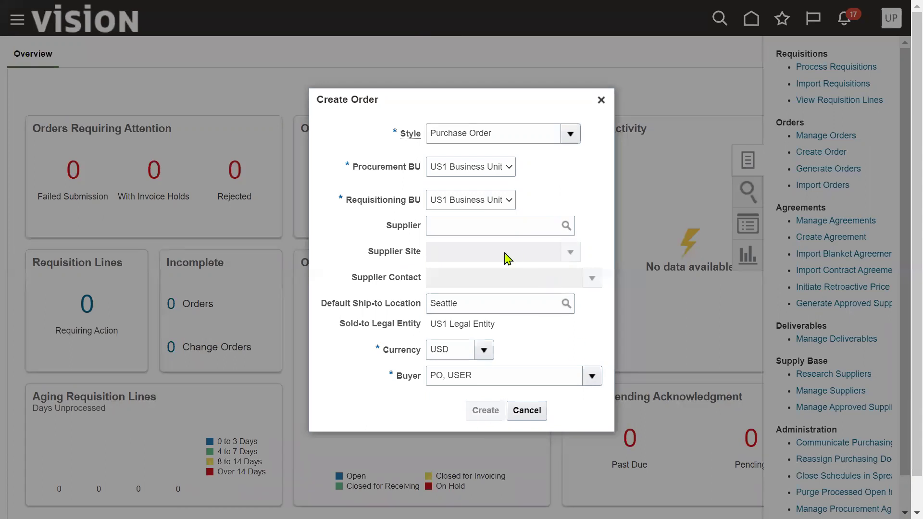
Enter 'Adv' in the order's Supplier field, correcting a typo.
left_click(475, 228)
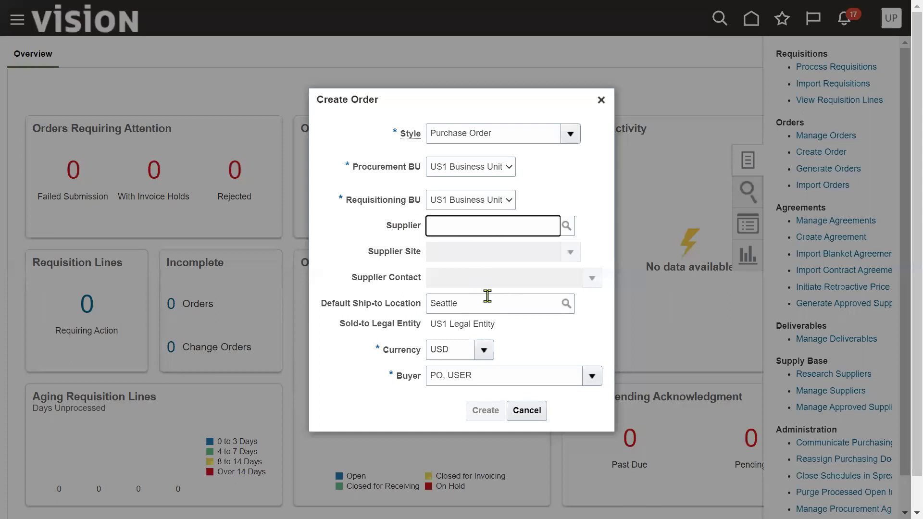
type("Adc")
left_click(467, 225)
key("BackSpace")
type("dv")
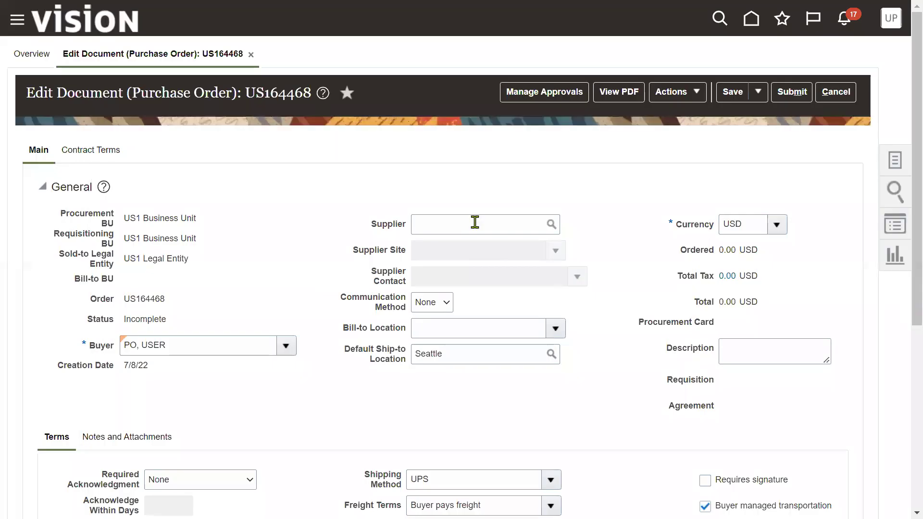
left_click(474, 222)
type("Adv")
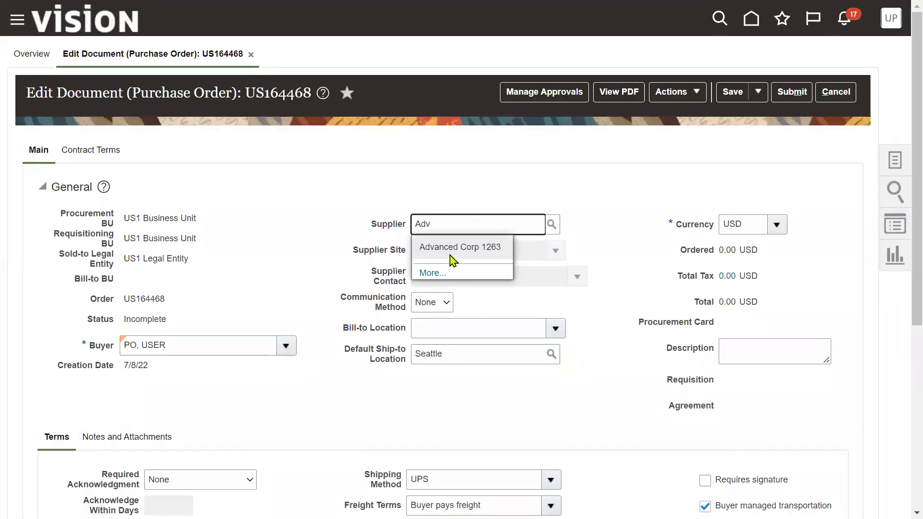
Choose supplier Advanced Corp and add line 1 with item AS00102 Oracle Linux.
left_click(449, 248)
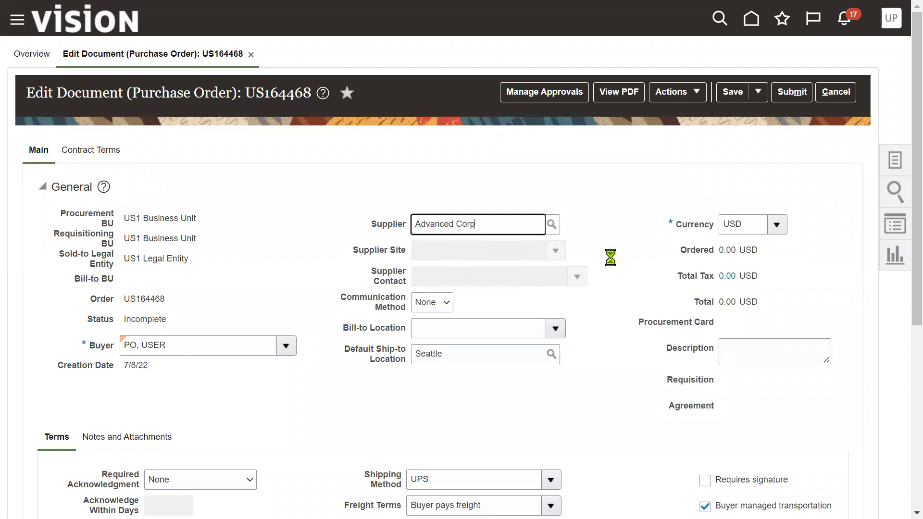
scroll(345, 339, "down", 3)
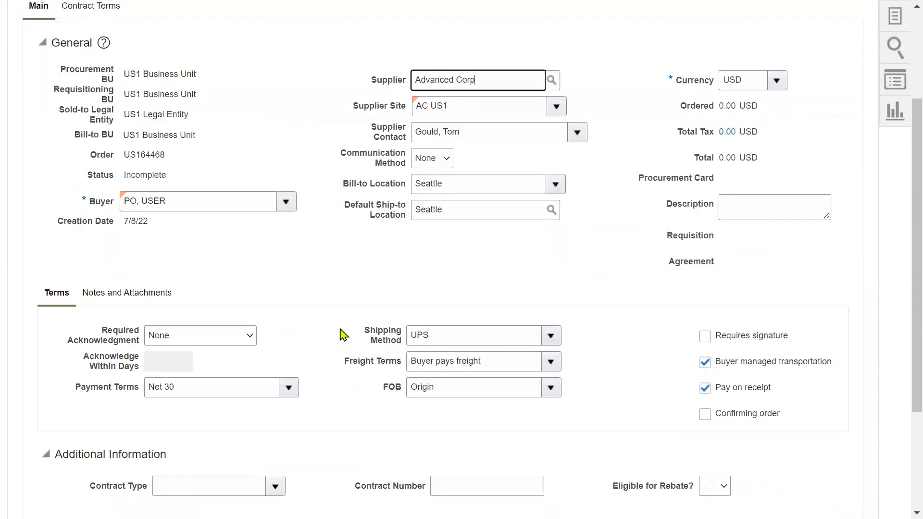
scroll(344, 336, "down", 3)
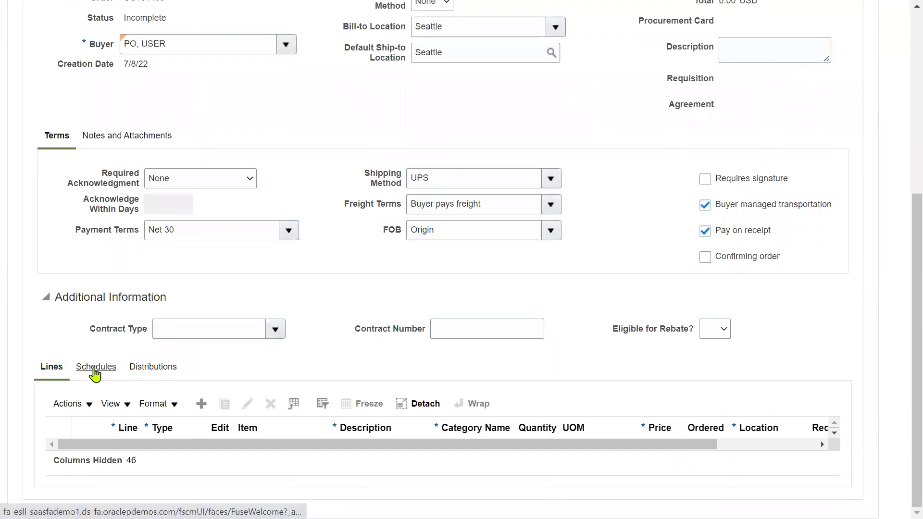
left_click(194, 401)
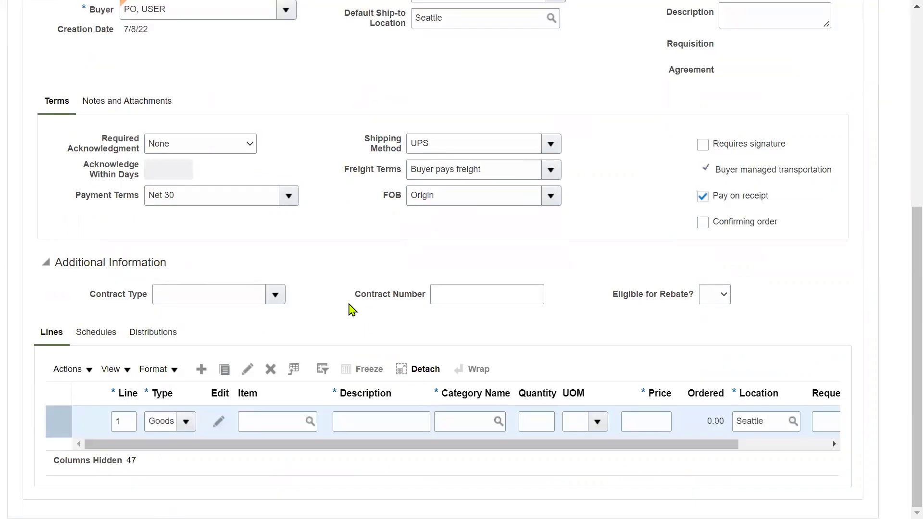
left_click(288, 422)
type("AS")
key("Tab")
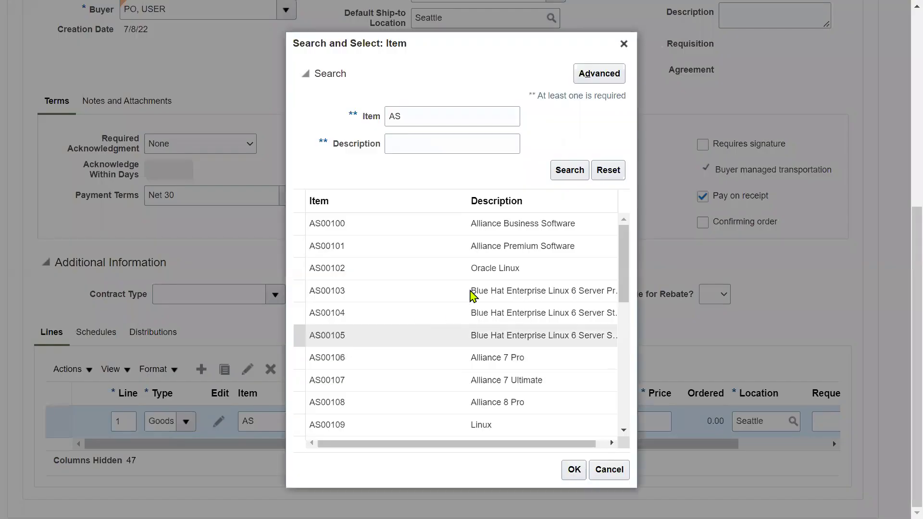
left_click(471, 269)
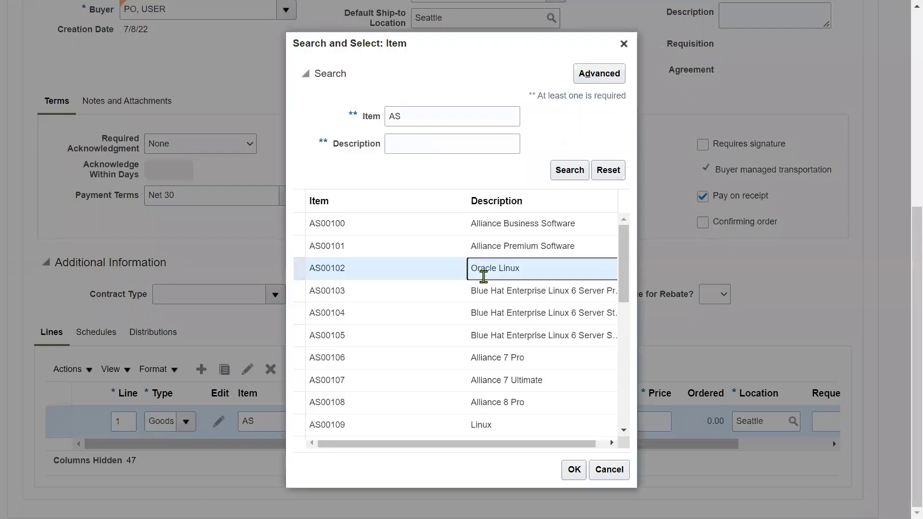
left_click(572, 473)
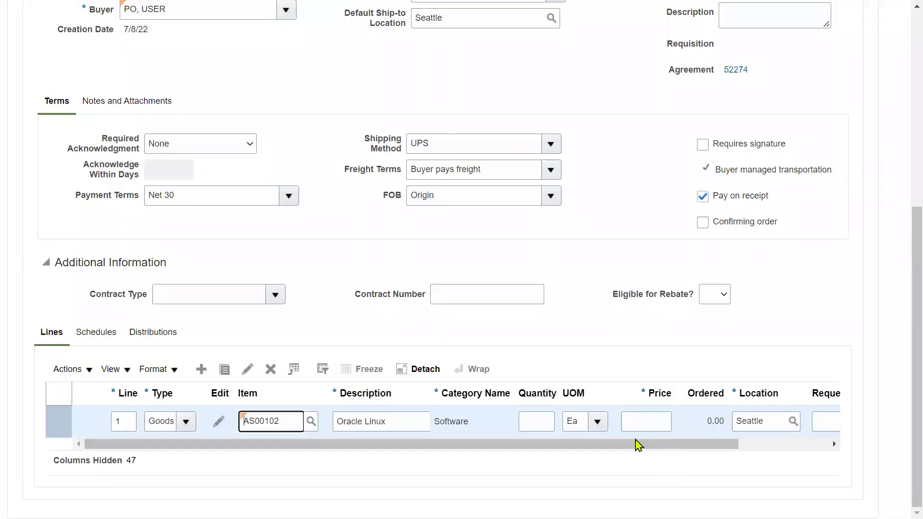
Set line 1 quantity to 100 and price to 5.00.
left_click(540, 417)
type("100")
key("Tab")
key("Tab")
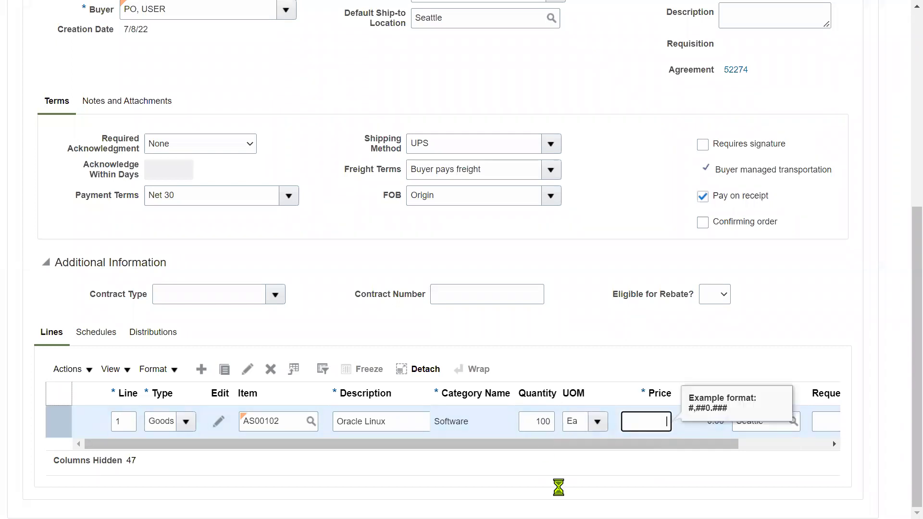
type("2")
key("Tab")
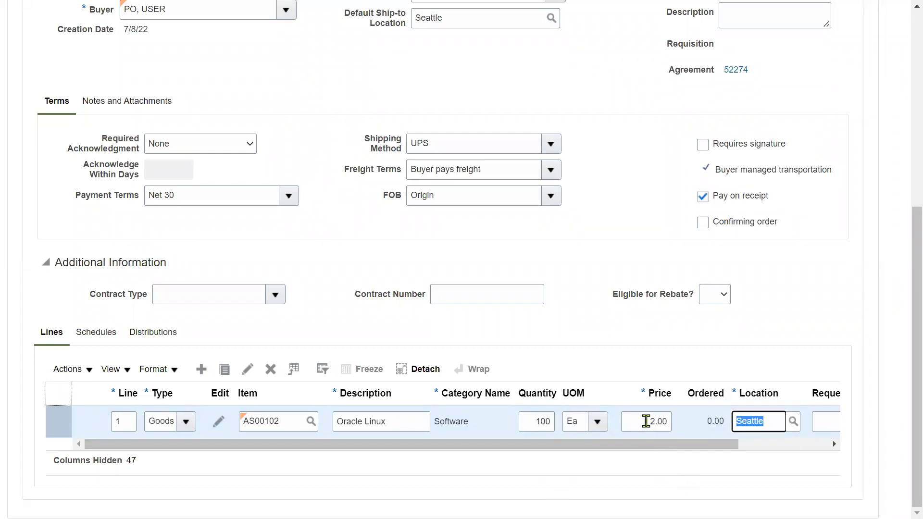
left_click_drag(644, 421, 688, 425)
type("5")
key("Tab")
left_click_drag(701, 439, 331, 457)
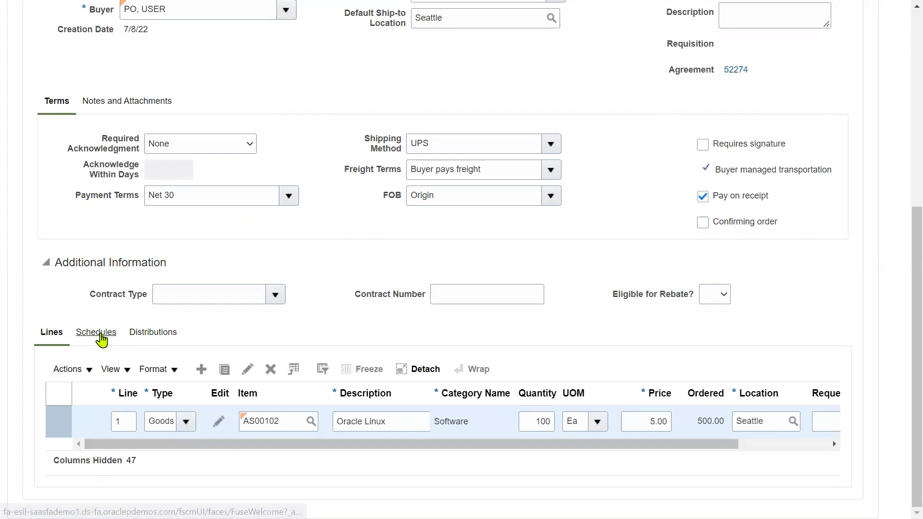
Set the schedule's requested ship date to 7/19/22 and promised ship date to 7/20/22.
left_click(80, 334)
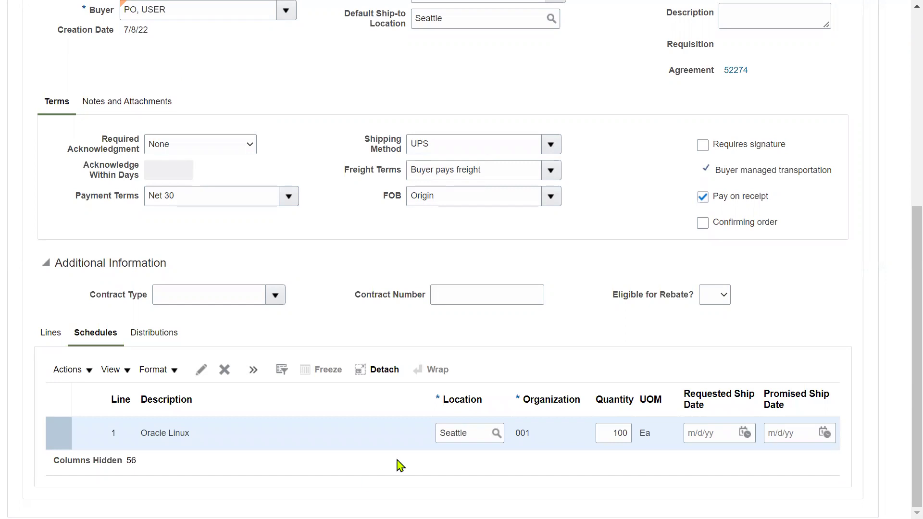
left_click(745, 433)
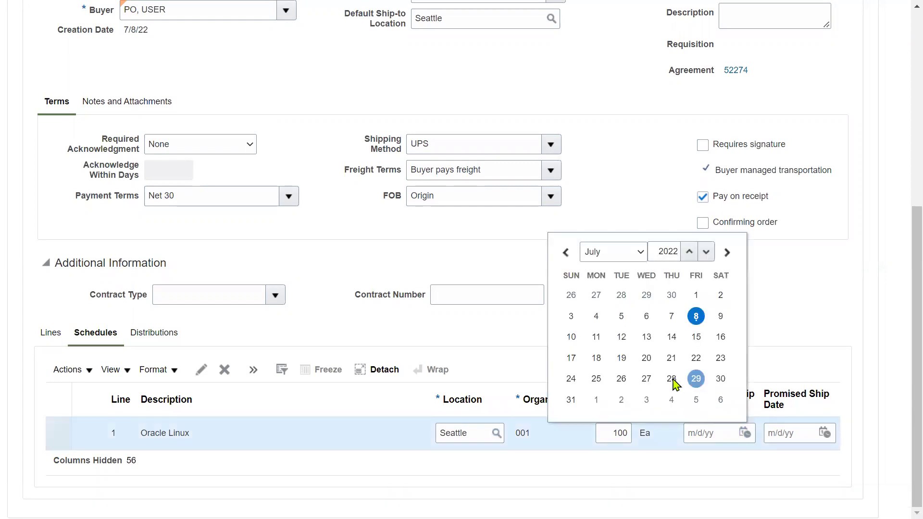
left_click(621, 358)
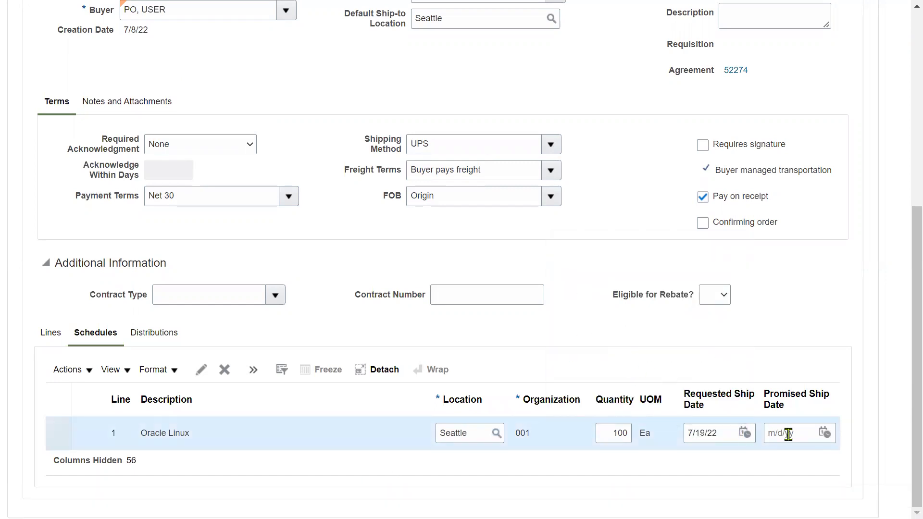
left_click(824, 433)
left_click(726, 355)
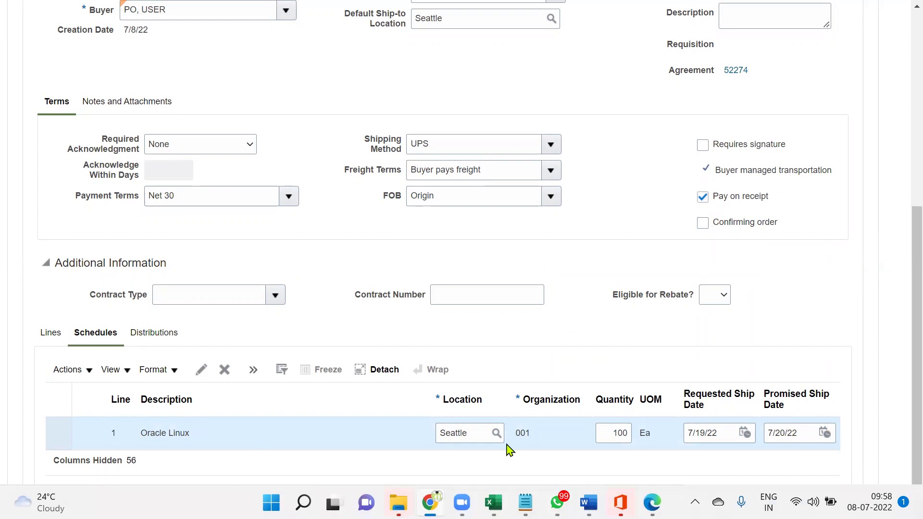
double_click(521, 433)
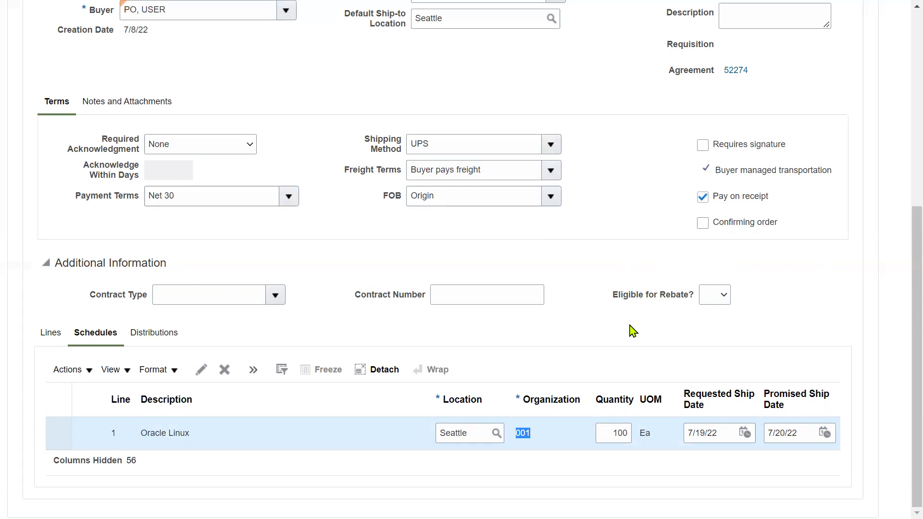
Check distributions, save purchase order US164468, and copy its number before switching windows.
left_click(162, 337)
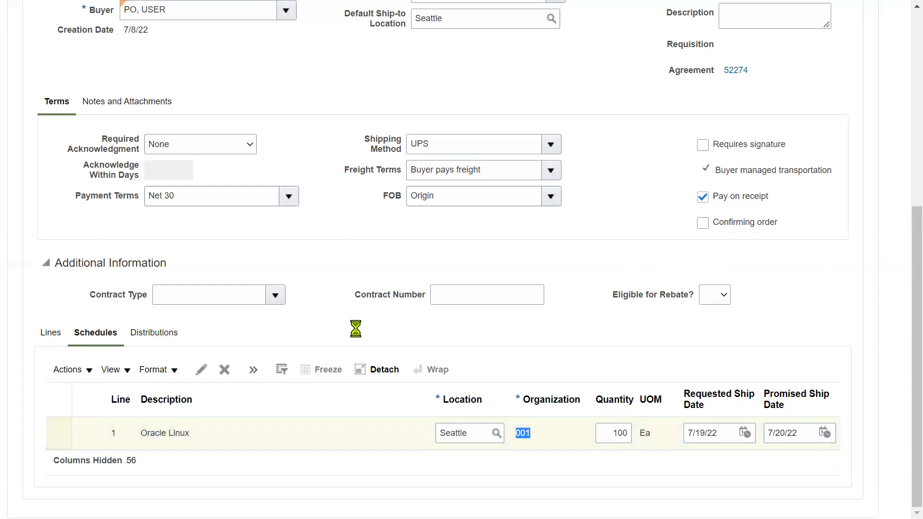
scroll(647, 235, "up", 5)
scroll(649, 234, "up", 2)
left_click(732, 92)
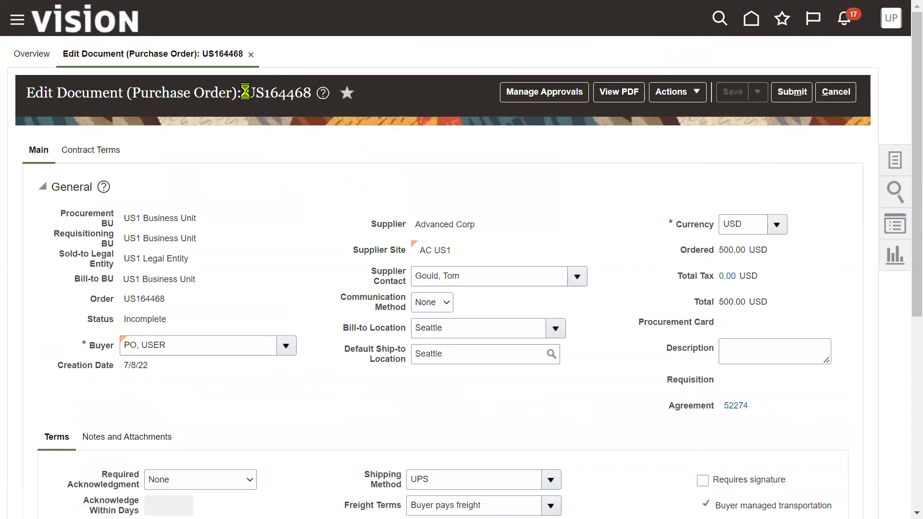
left_click_drag(244, 92, 312, 93)
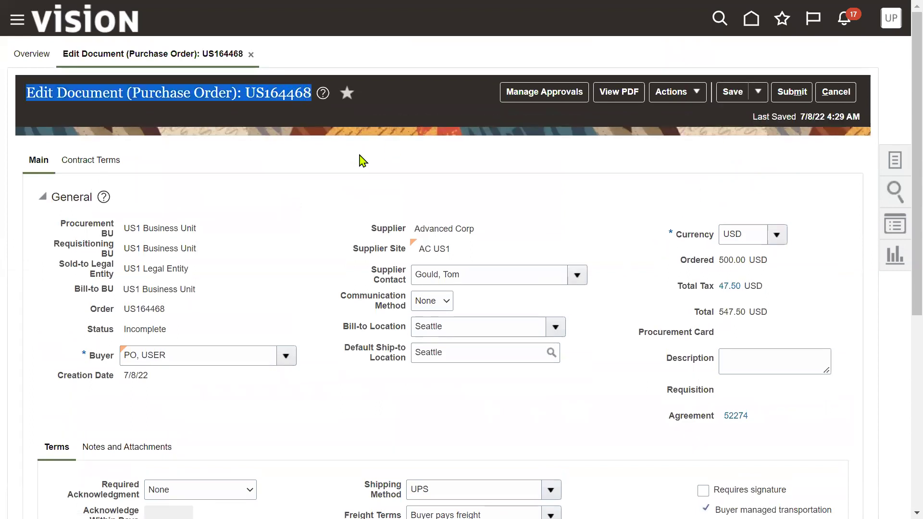
left_click(276, 127)
key("super+Tab")
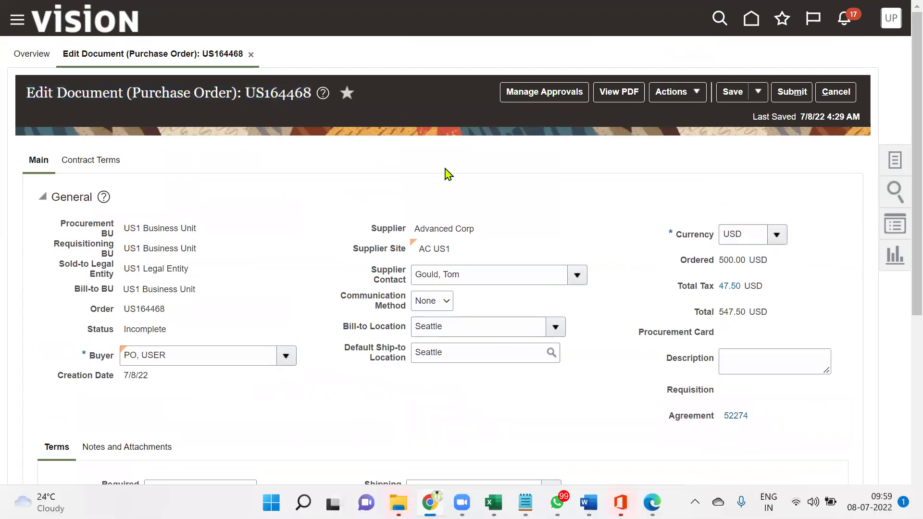
Enter US164468 in cell C8 of the PO_AP_GL workbook, then return to Oracle.
left_click(450, 170)
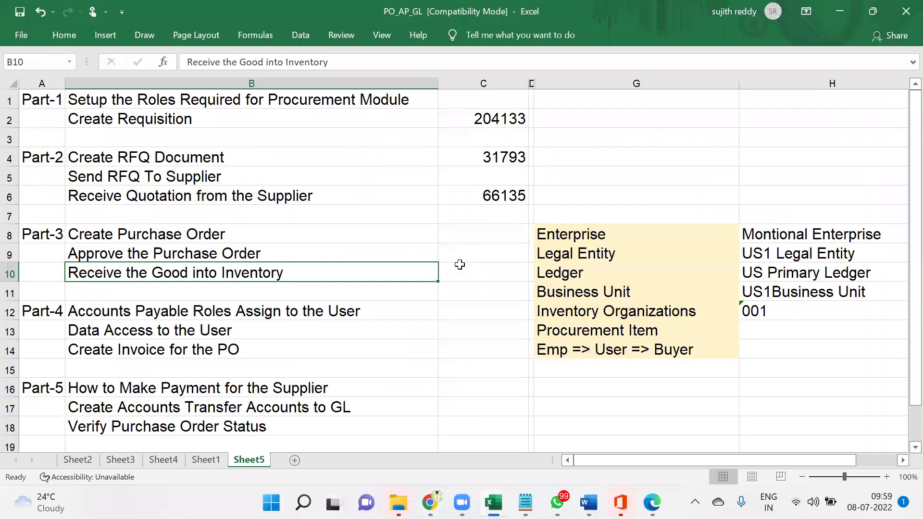
left_click(474, 235)
type("US1")
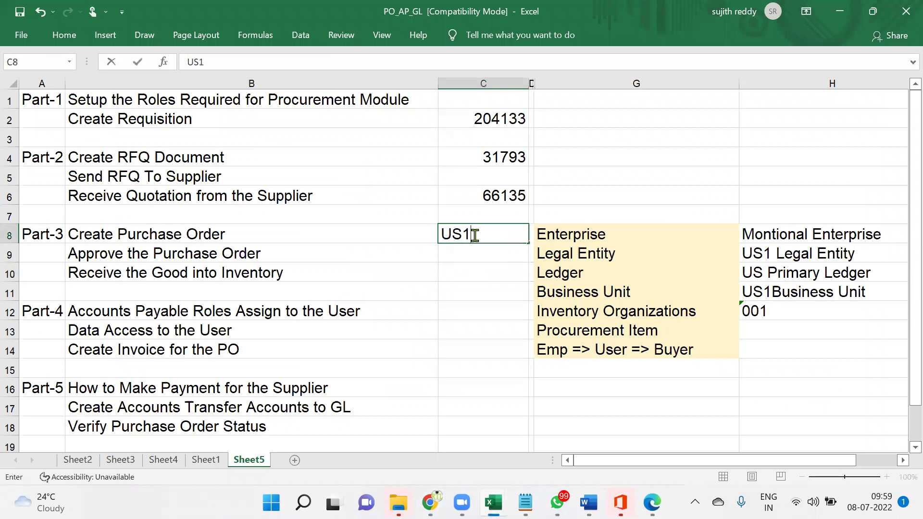
type("64468")
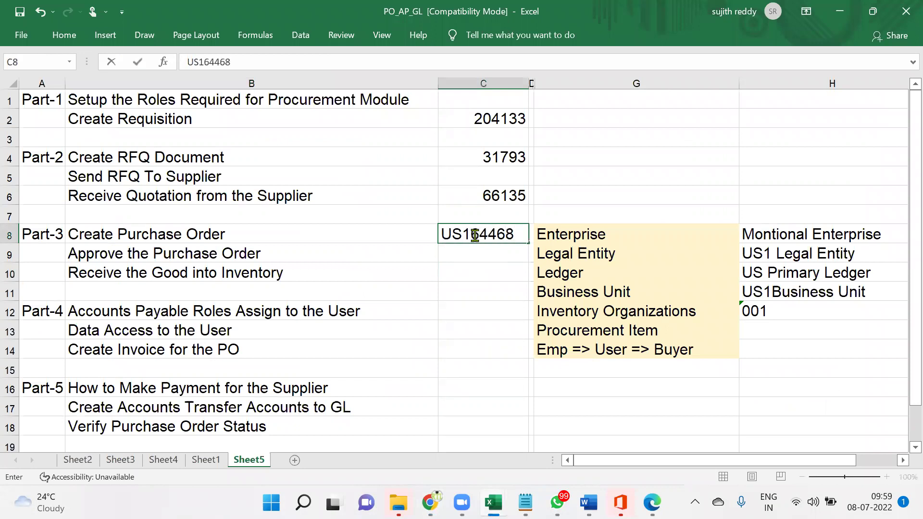
key("Return")
key("alt+Tab")
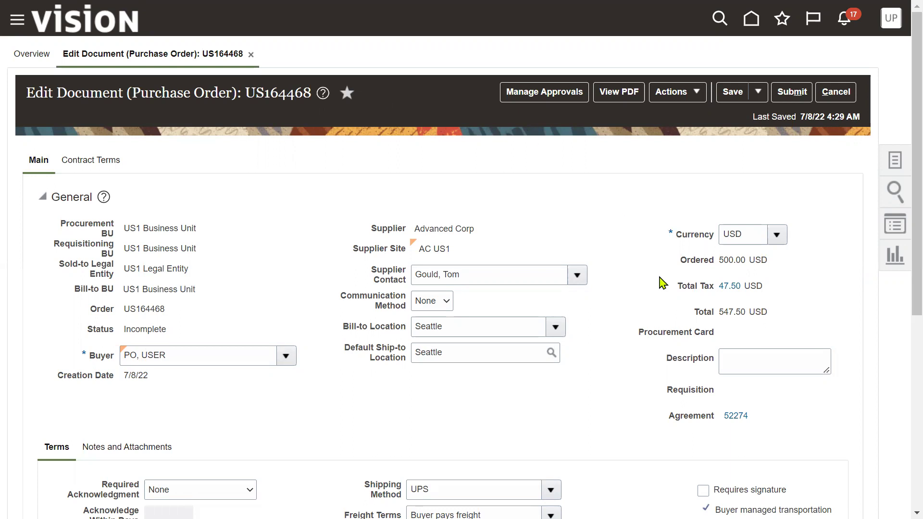
Submit US164468 from Manage Approvals with the procurement approval participant selected.
left_click(541, 97)
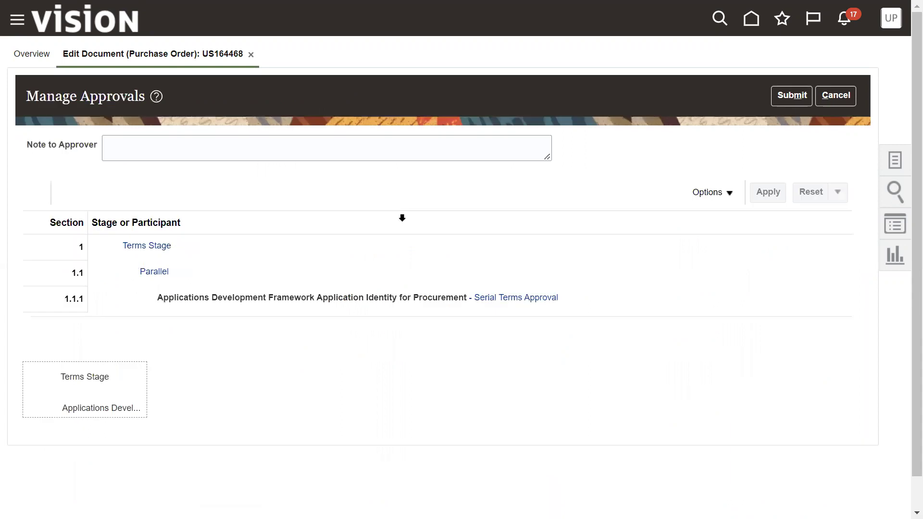
left_click(275, 306)
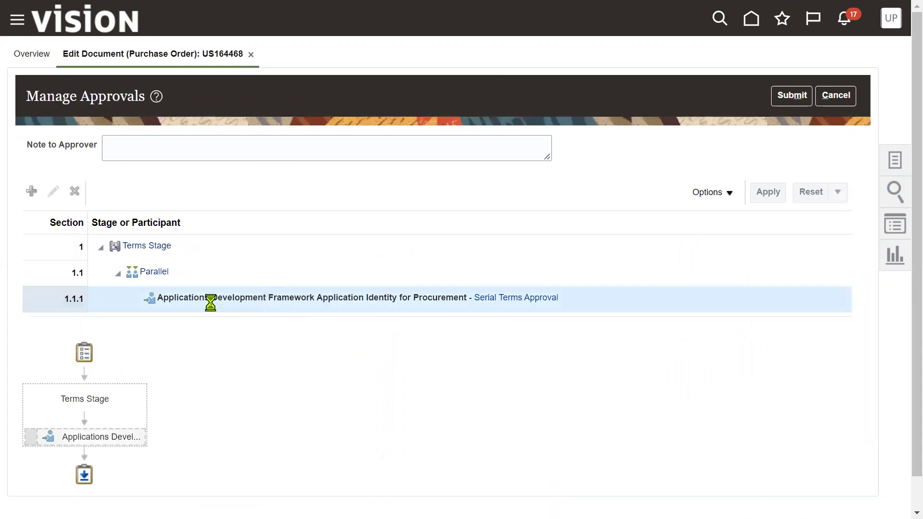
left_click(793, 97)
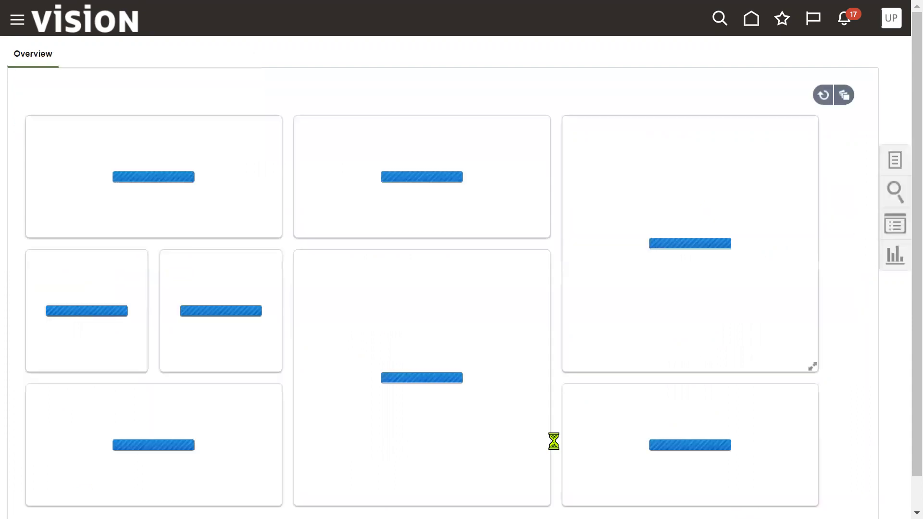
Search Process Requisitions for lines requiring action, find none, and go back to Overview.
left_click(583, 154)
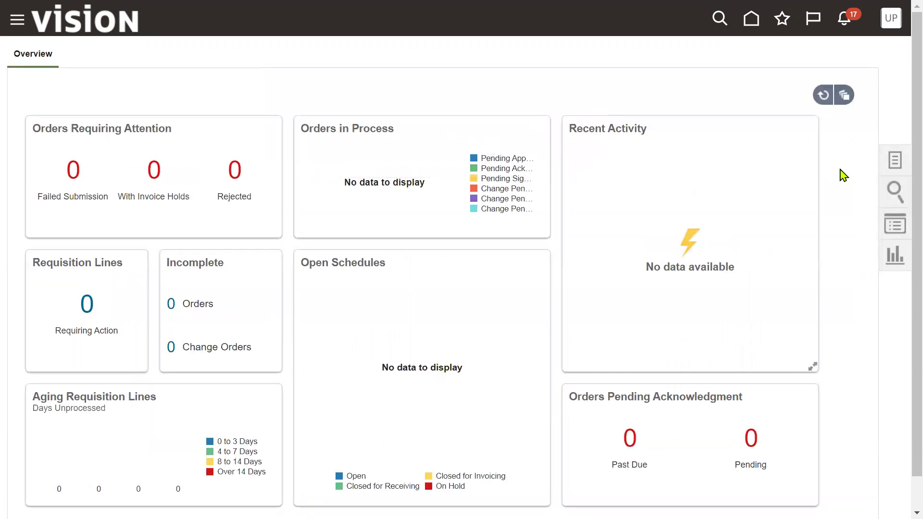
left_click(889, 166)
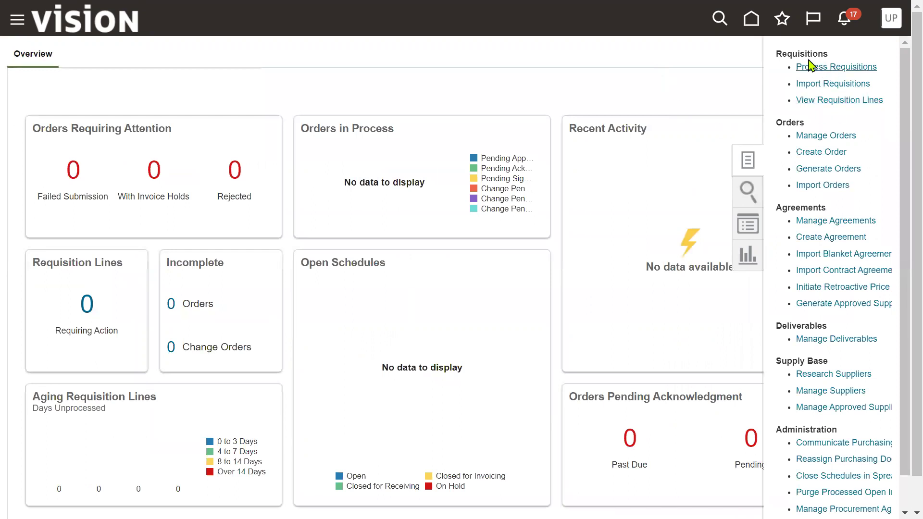
left_click_drag(775, 53, 834, 59)
left_click(831, 69)
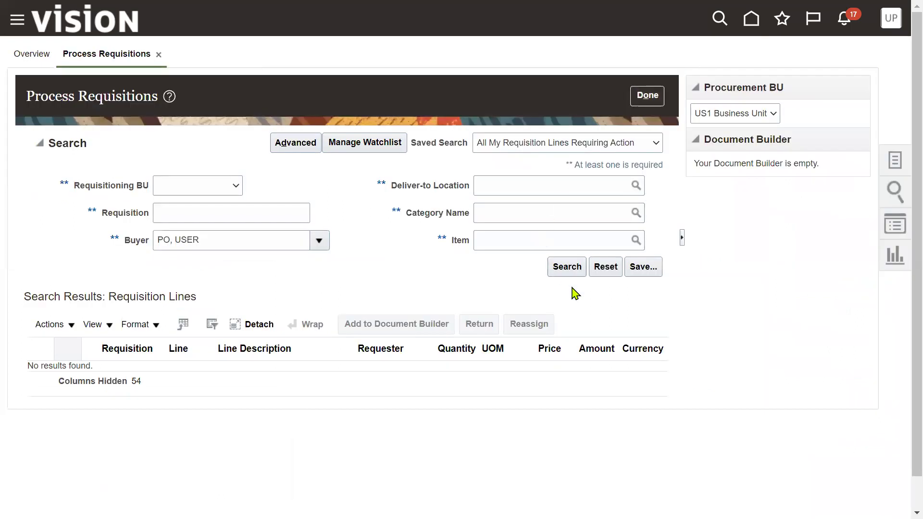
left_click(577, 271)
left_click(32, 57)
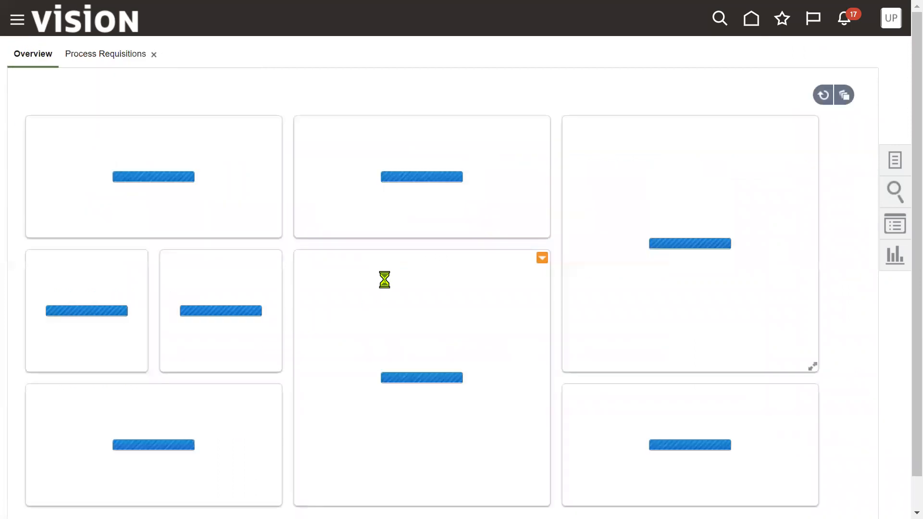
Find purchase order US164468 in Manage Orders and bring up its order life cycle.
left_click(895, 166)
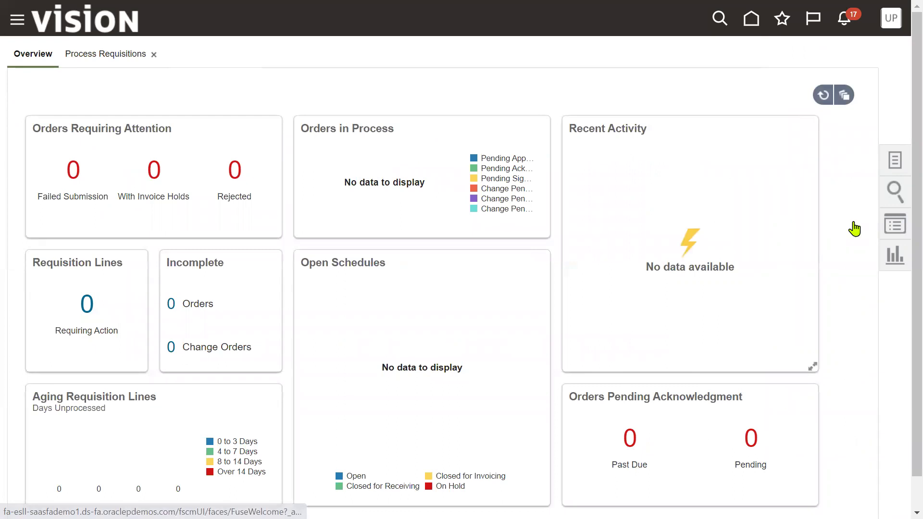
left_click(835, 141)
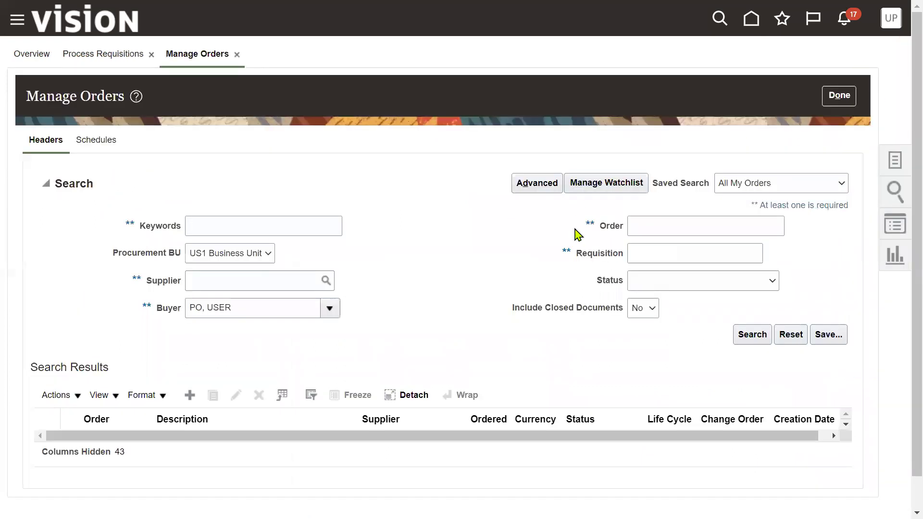
left_click(752, 333)
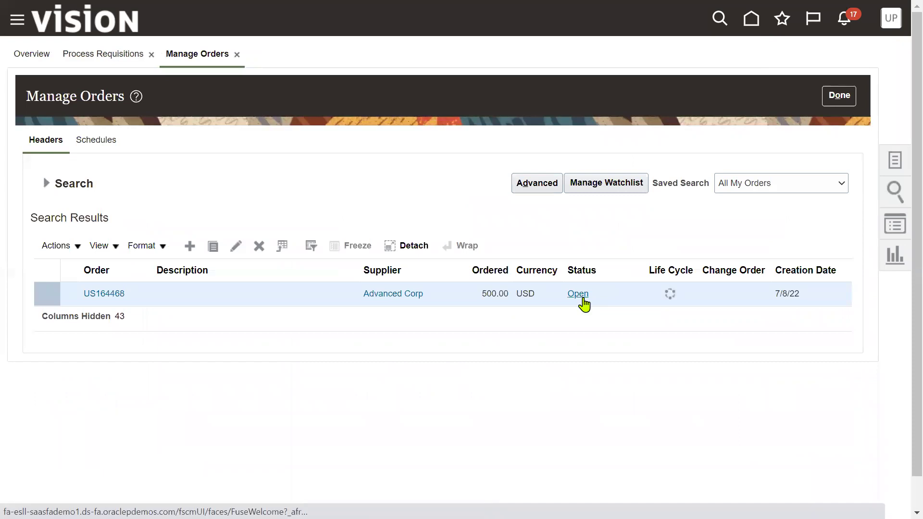
mouse_move(670, 300)
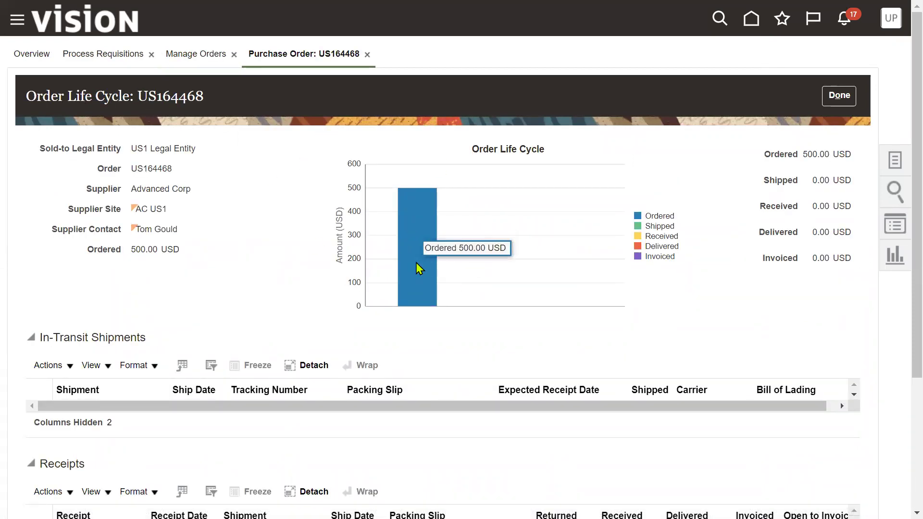
Review the 500.00 USD ordered and zero shipped, received and delivered totals, and the Receipts section.
left_click_drag(762, 155, 799, 156)
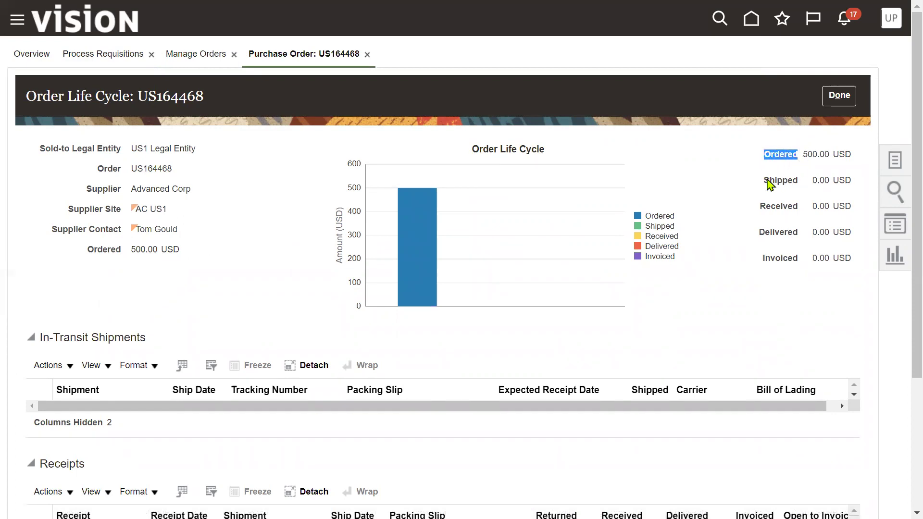
left_click_drag(763, 180, 800, 183)
left_click_drag(761, 206, 798, 208)
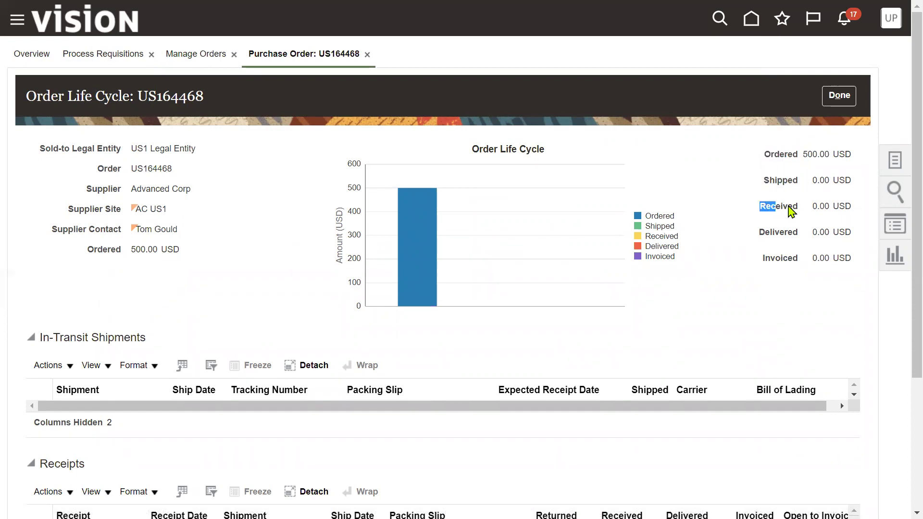
left_click_drag(760, 232, 800, 260)
scroll(731, 336, "down", 4)
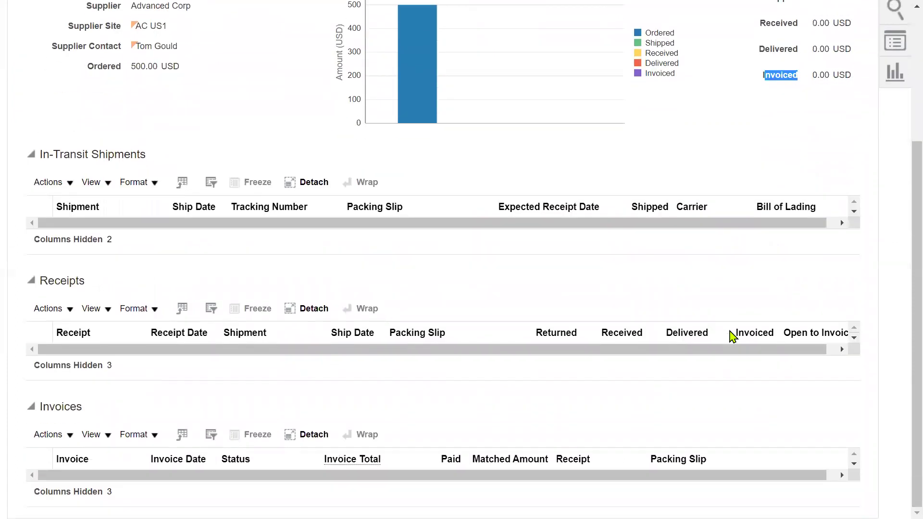
left_click_drag(41, 280, 152, 291)
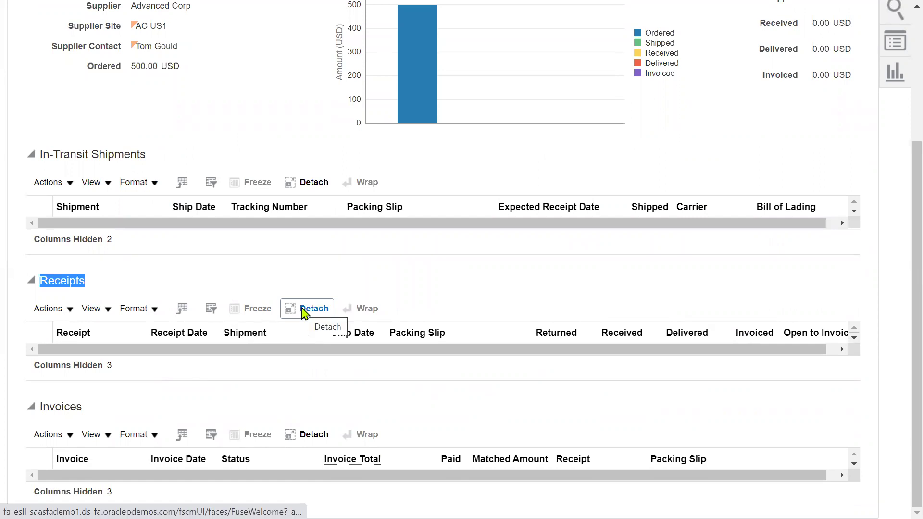
scroll(304, 310, "up", 1)
scroll(304, 315, "up", 4)
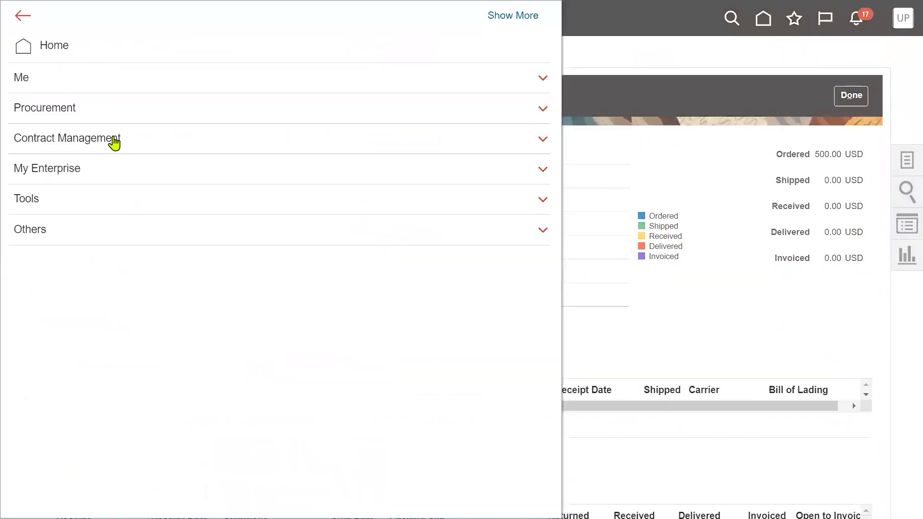
Browse the Contract Management, My Enterprise and Procurement Navigator areas, then close the Navigator.
left_click(114, 141)
left_click(91, 198)
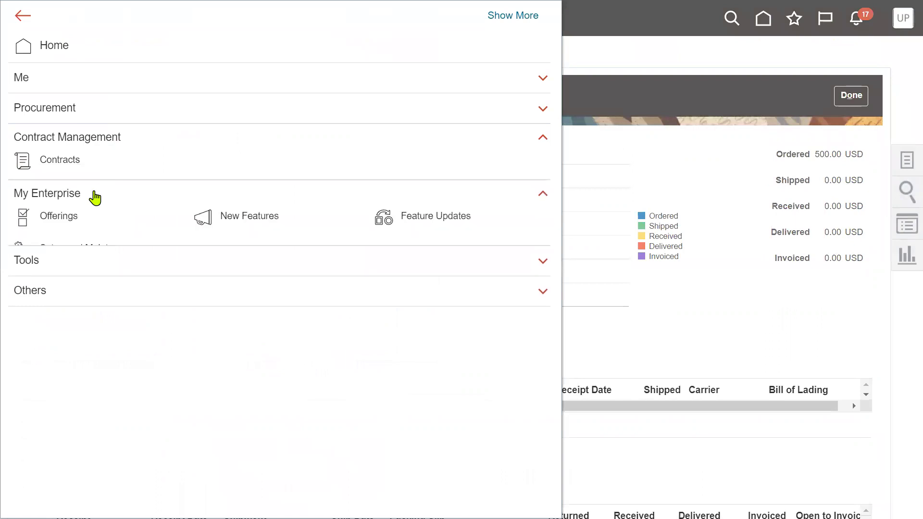
left_click(78, 119)
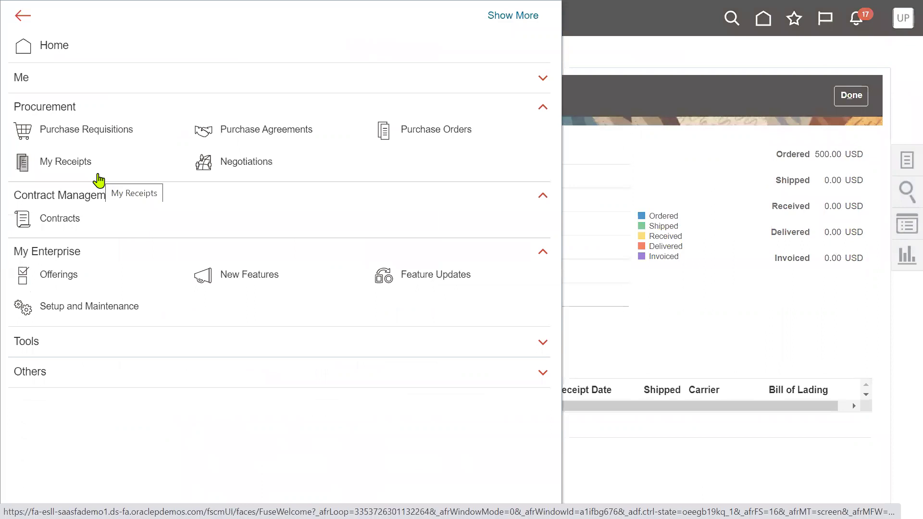
left_click(48, 113)
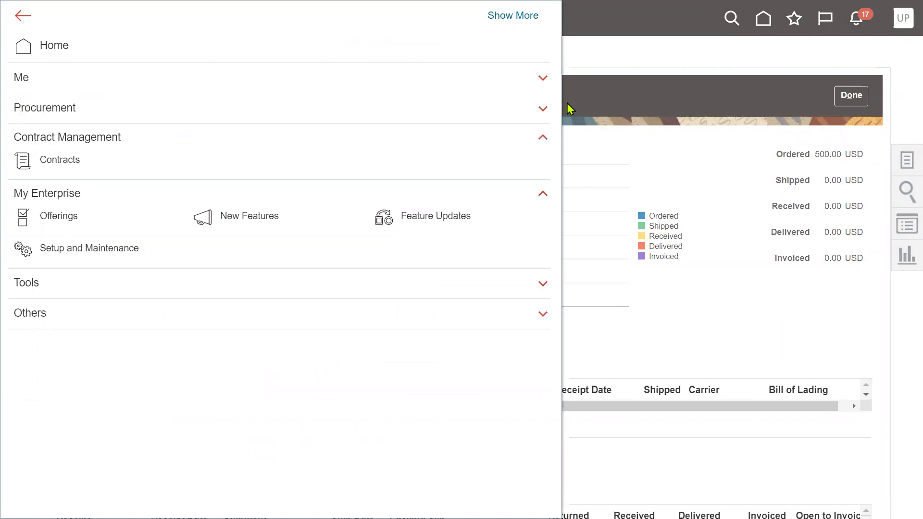
left_click(665, 30)
Sign out of the purchasing user and sign back in with the saved finance account.
left_click(888, 22)
left_click(850, 55)
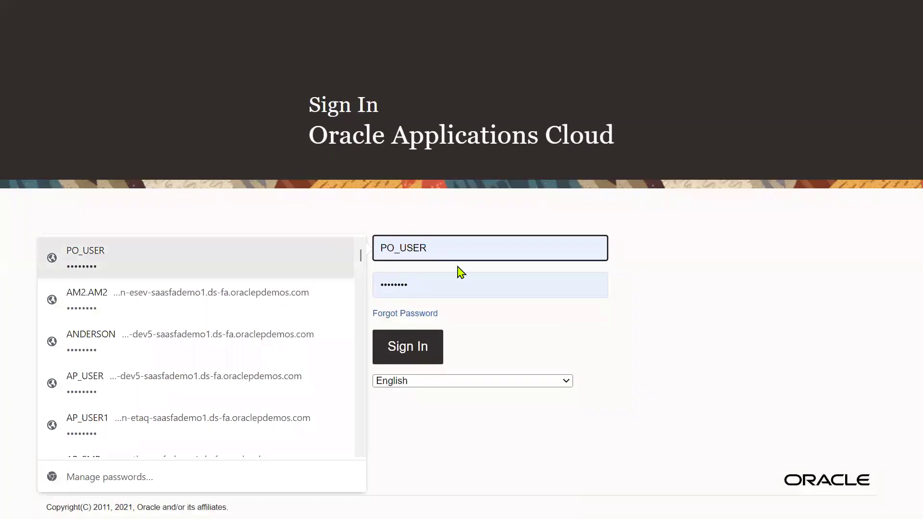
double_click(491, 261)
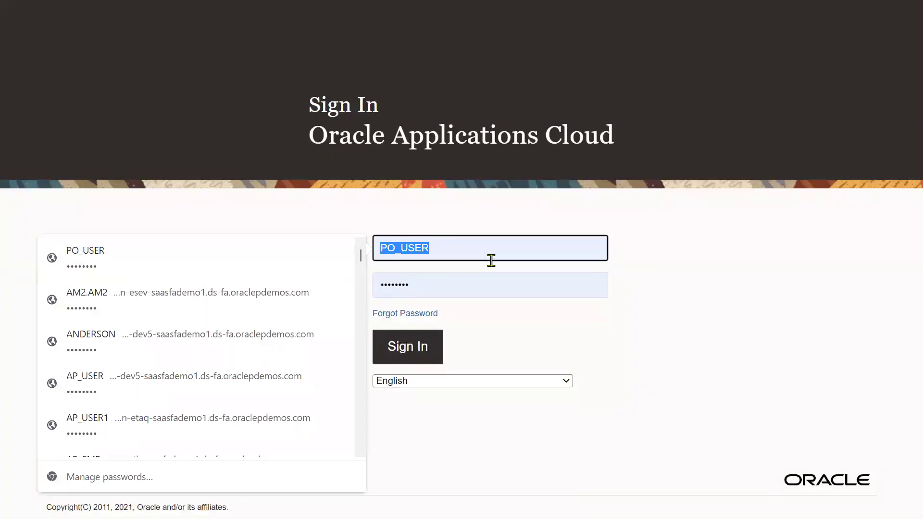
type("fin")
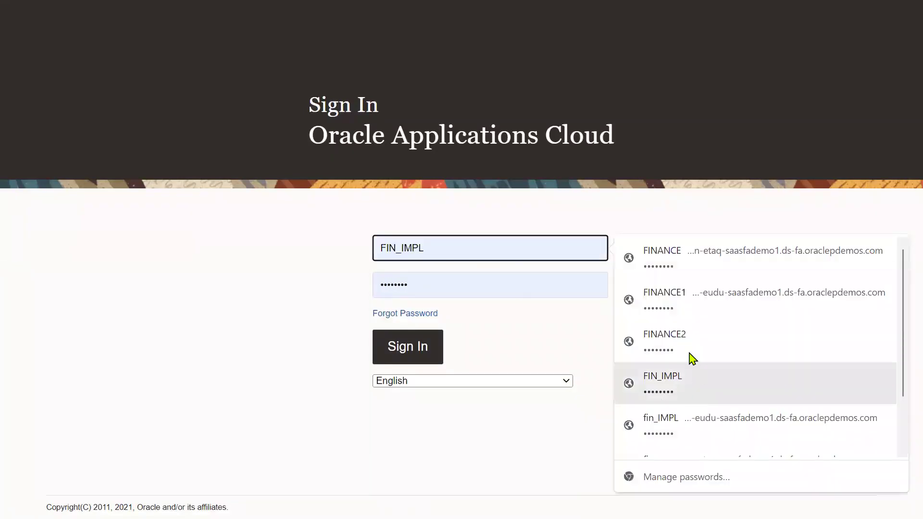
left_click(691, 355)
left_click(431, 351)
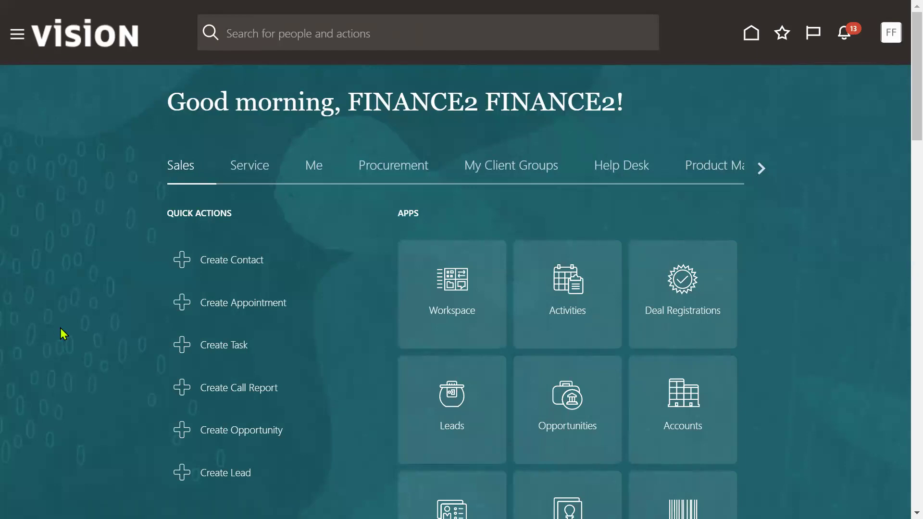
Open the Security Console from the Navigator's Tools area and dismiss the security warning.
scroll(76, 331, "down", 6)
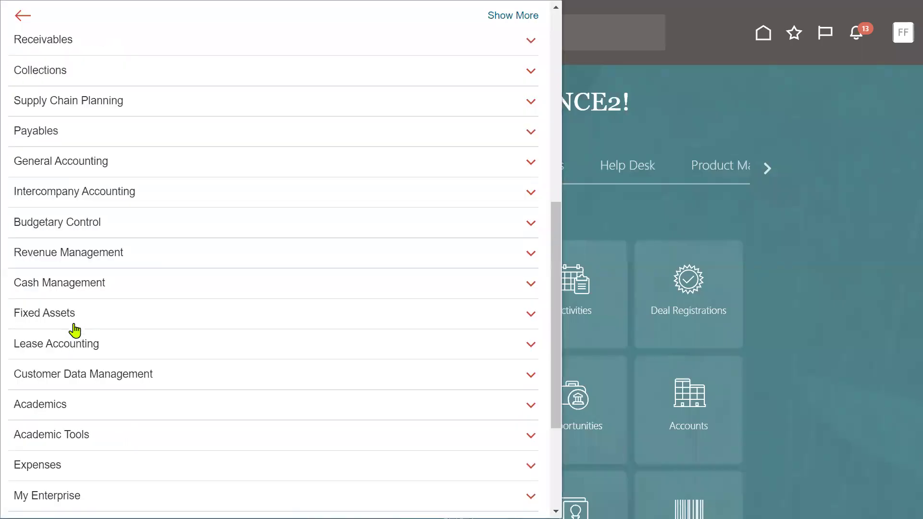
scroll(65, 428, "down", 4)
left_click(72, 350)
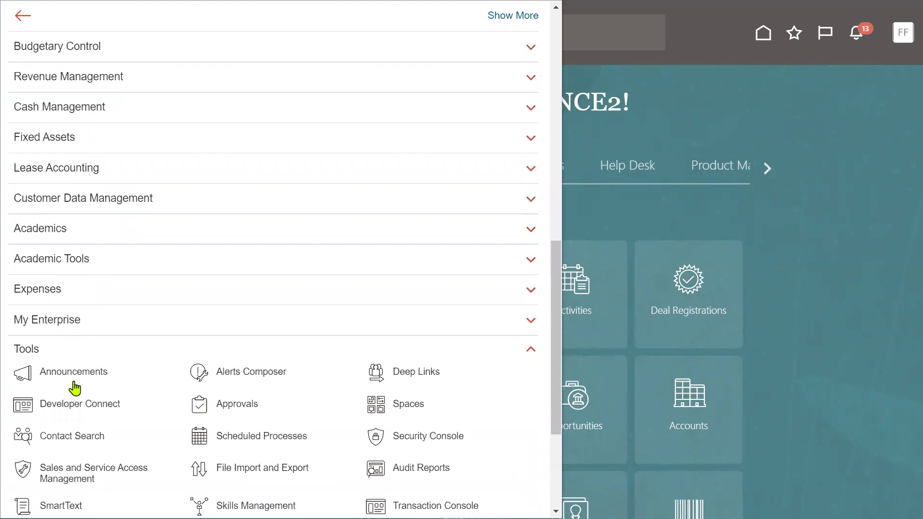
scroll(102, 446, "down", 2)
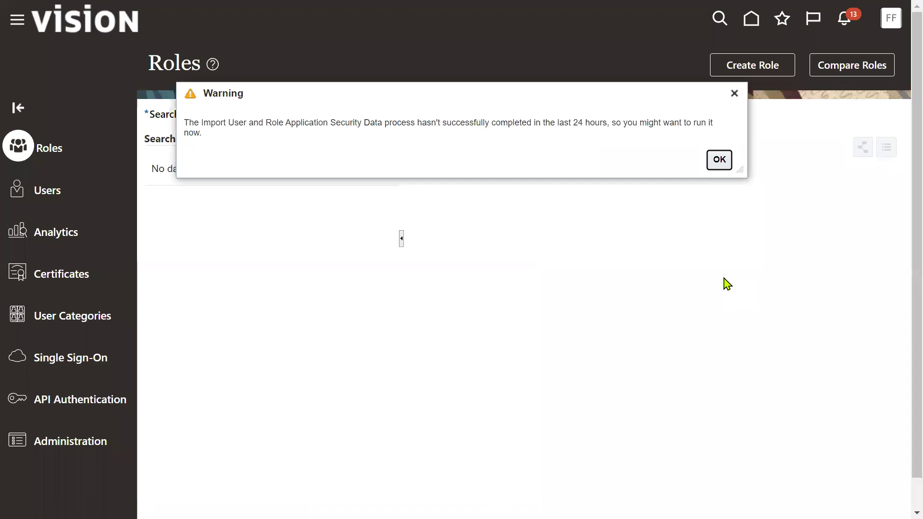
left_click(719, 161)
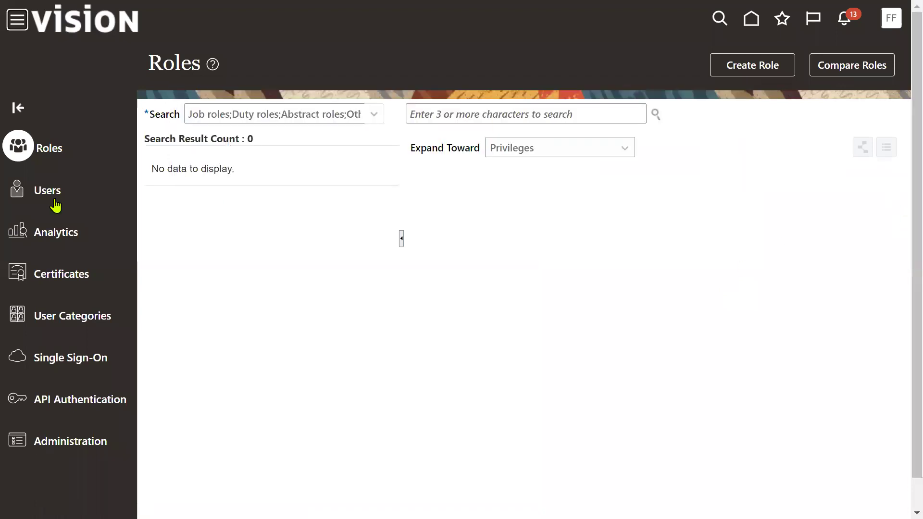
Find the purchasing user under Users, put the account in edit mode and start adding a role.
left_click(48, 201)
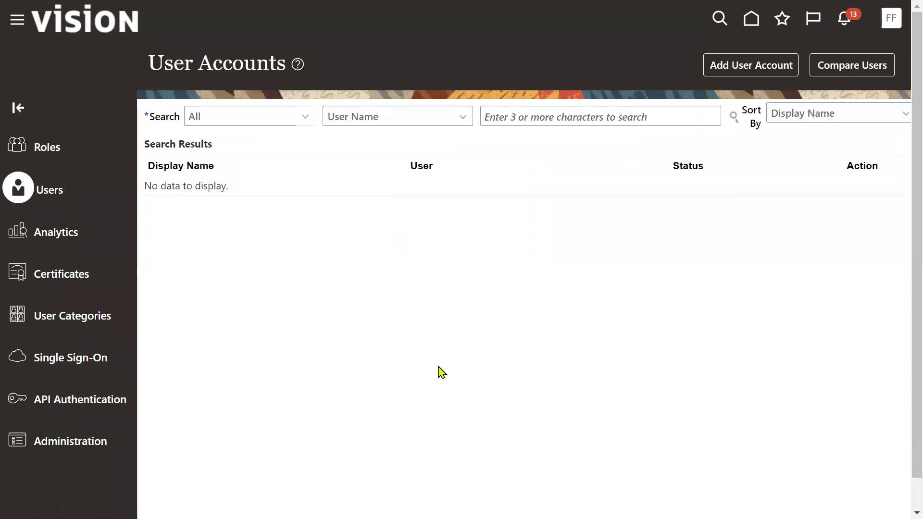
left_click(509, 122)
type("po_u")
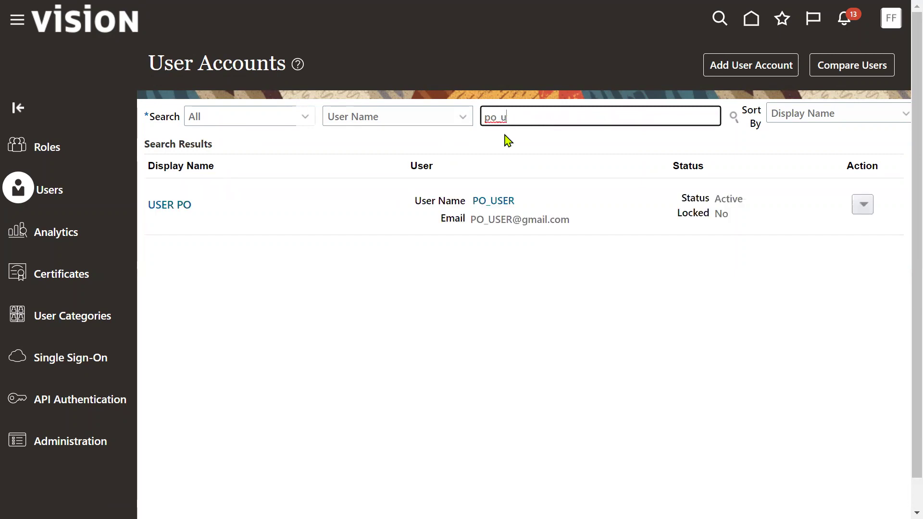
left_click(494, 202)
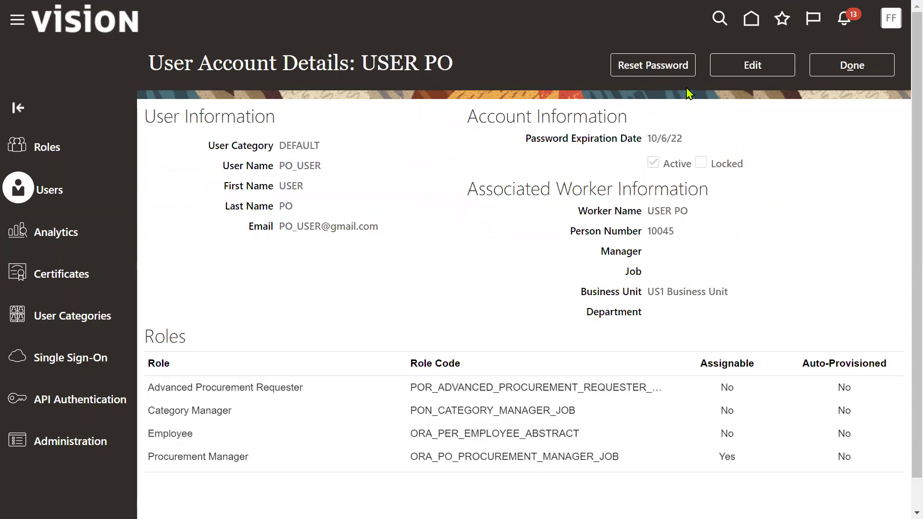
left_click(738, 67)
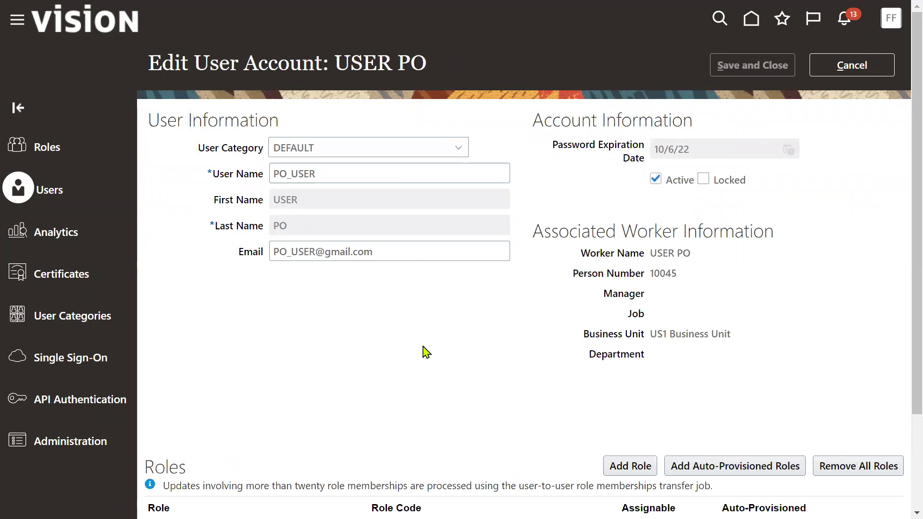
left_click(606, 467)
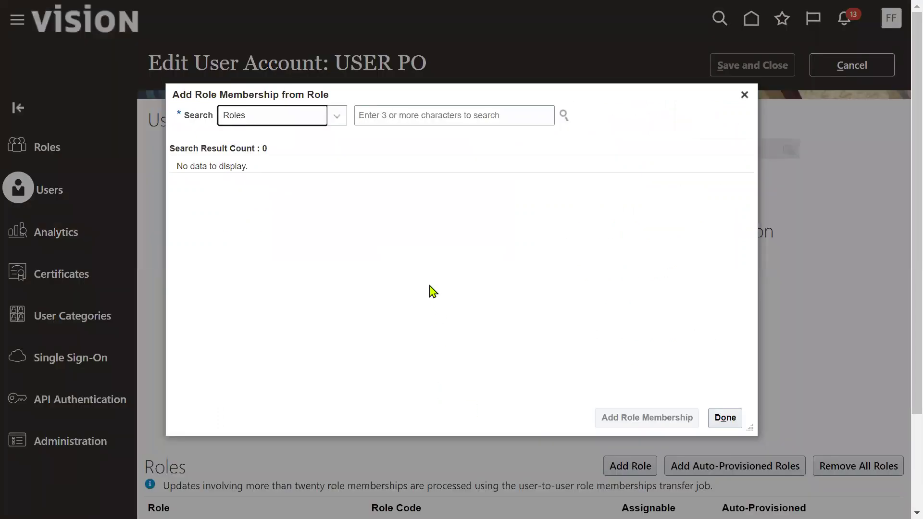
Search for and add the Warehouse Manager role to the user.
left_click(434, 115)
type("ware")
left_click(434, 142)
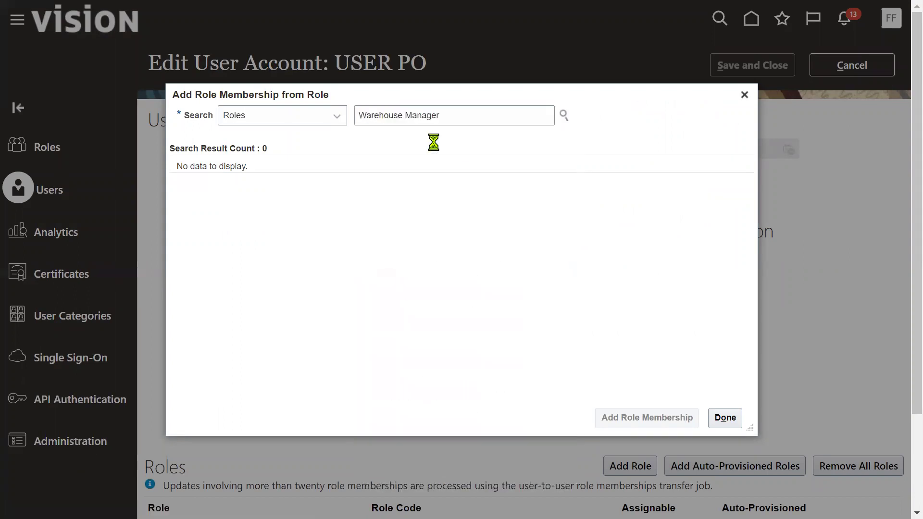
left_click(641, 418)
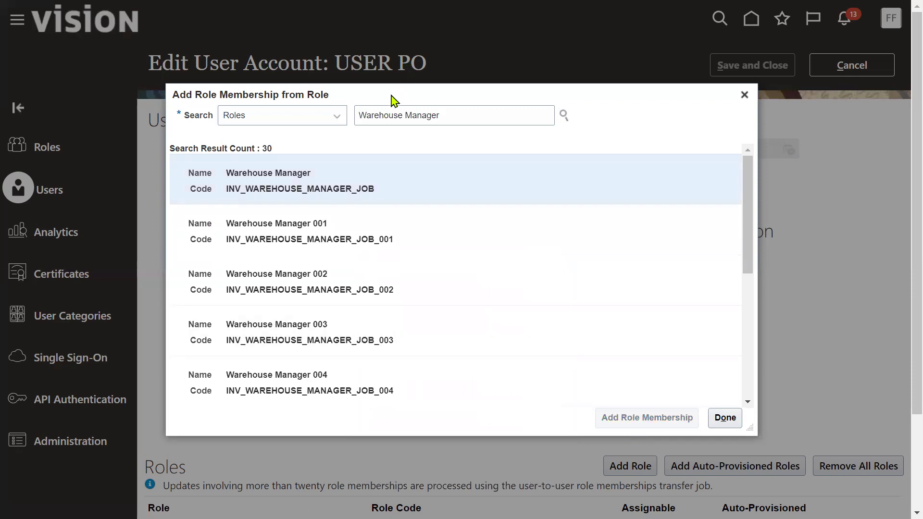
Add the Inventory Manager role, then close the role search and save the account.
left_click_drag(407, 115, 458, 121)
type("op")
left_click(452, 144)
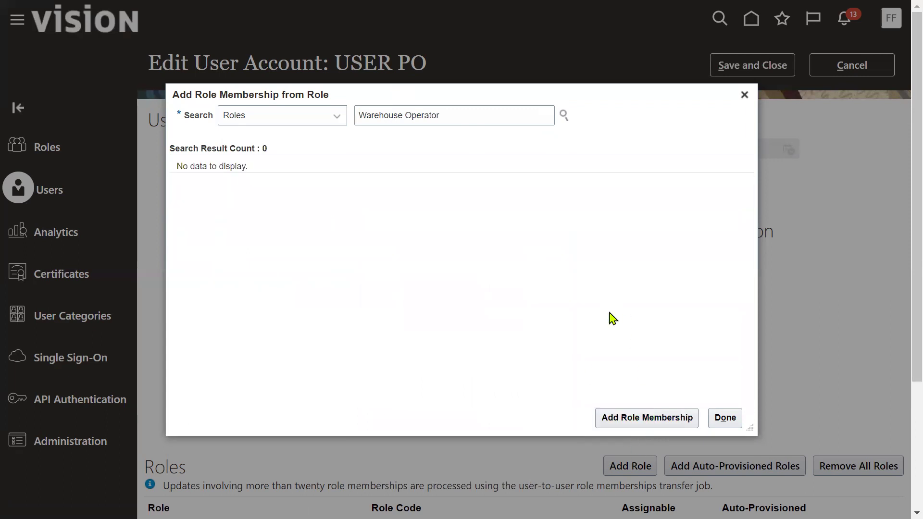
double_click(461, 116)
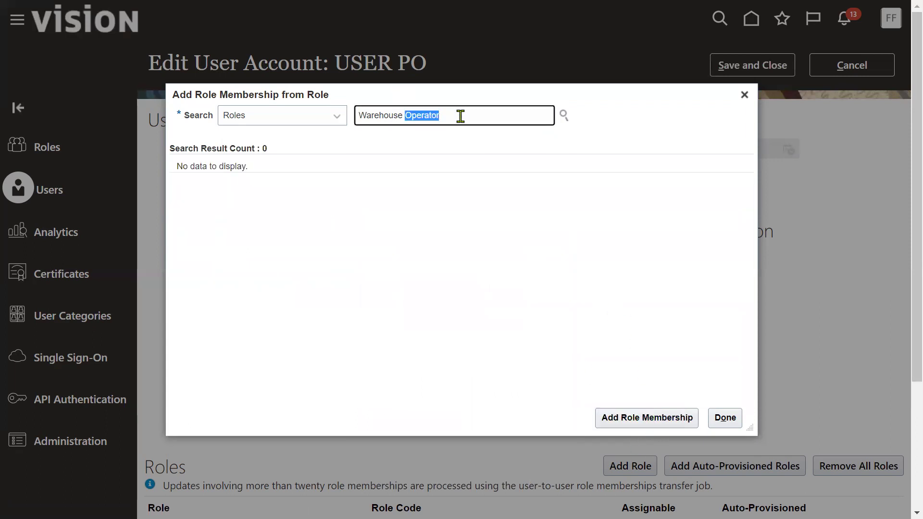
left_click(486, 117)
left_click_drag(455, 118, 345, 124)
key("BackSpace")
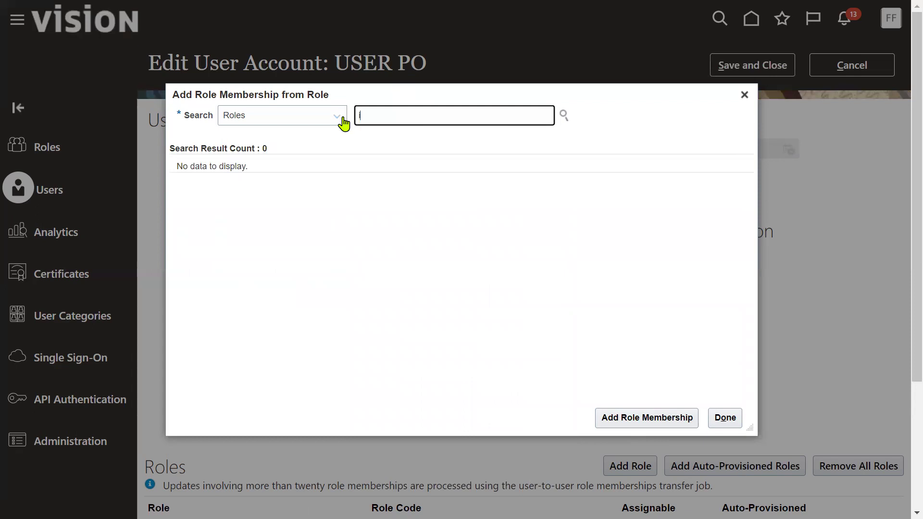
type("inv")
left_click(424, 145)
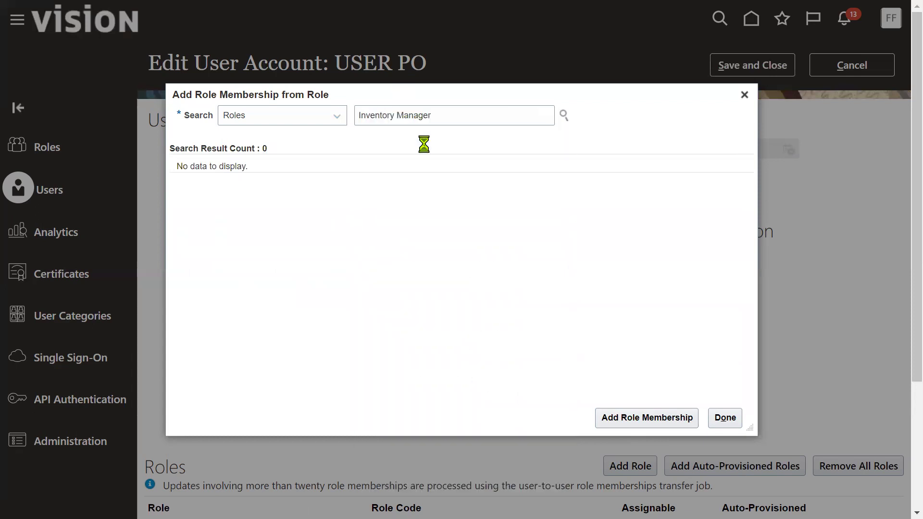
left_click(624, 417)
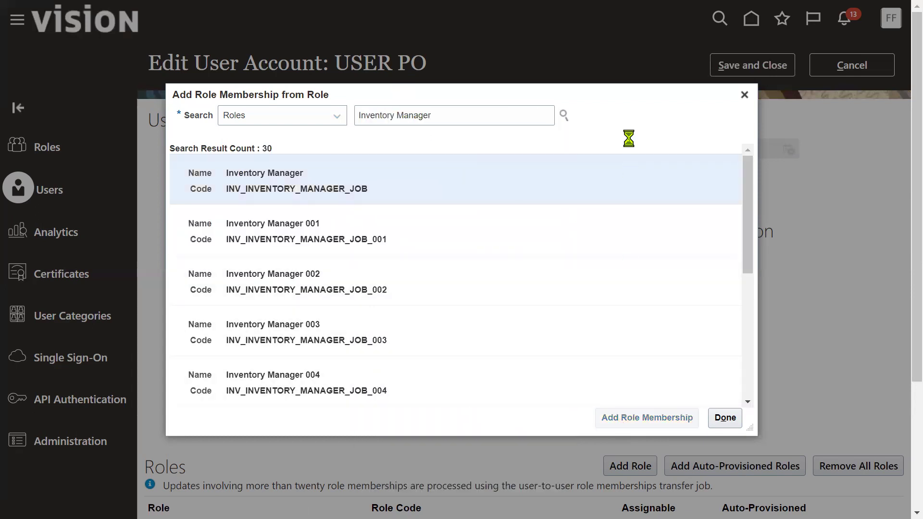
left_click(725, 418)
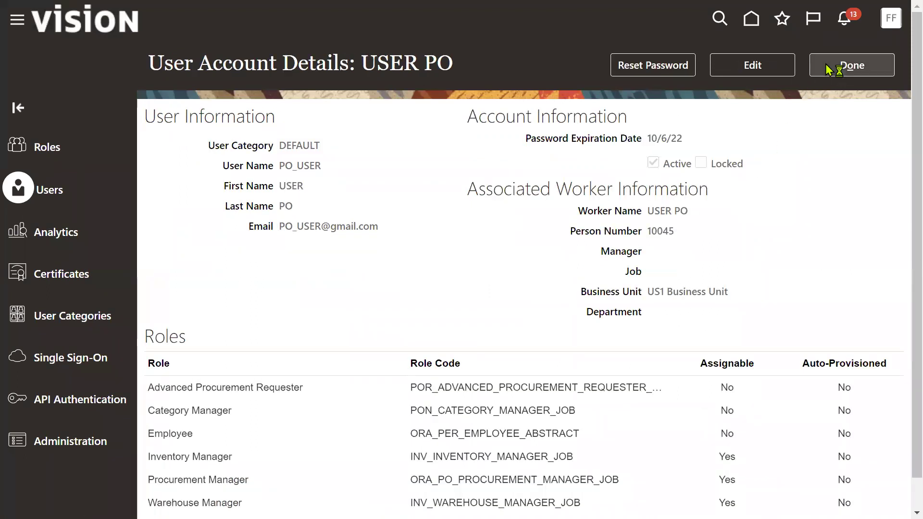
In Setup and Maintenance, switch to Financials and search tasks for 'data access'.
left_click(829, 64)
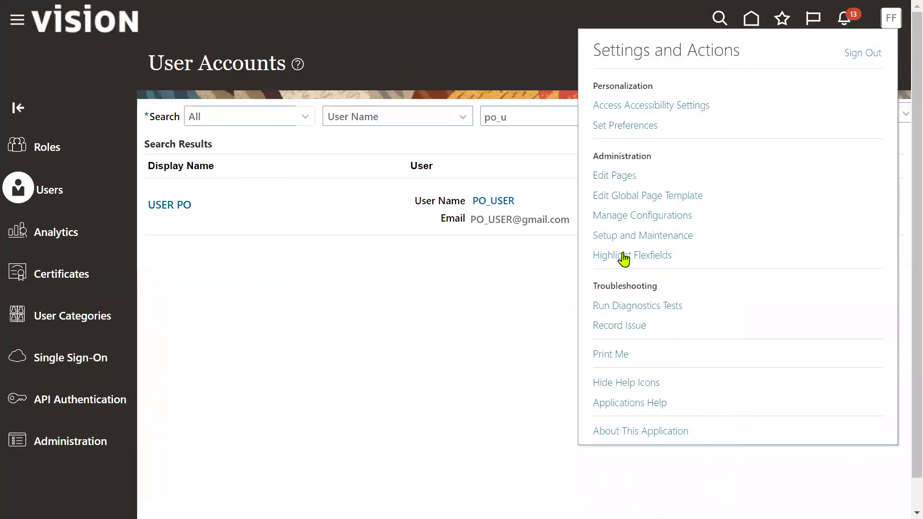
left_click(620, 237)
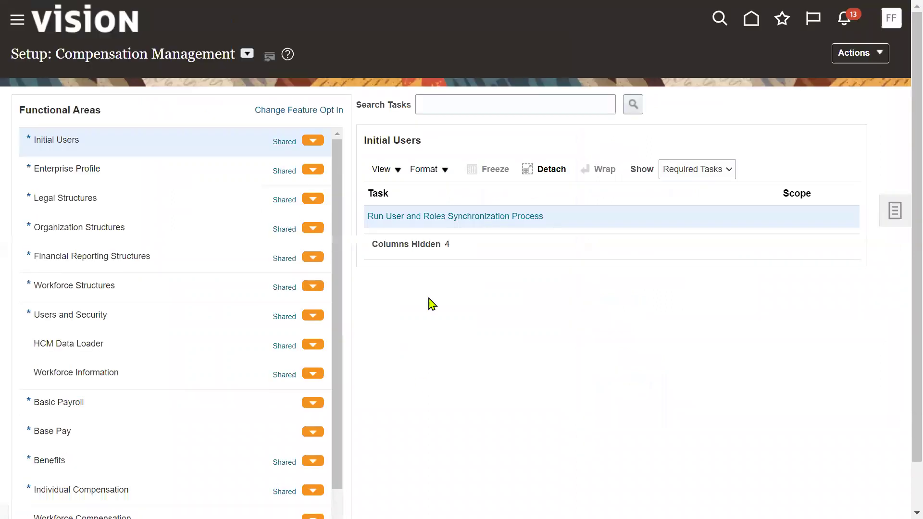
left_click(247, 54)
left_click(265, 150)
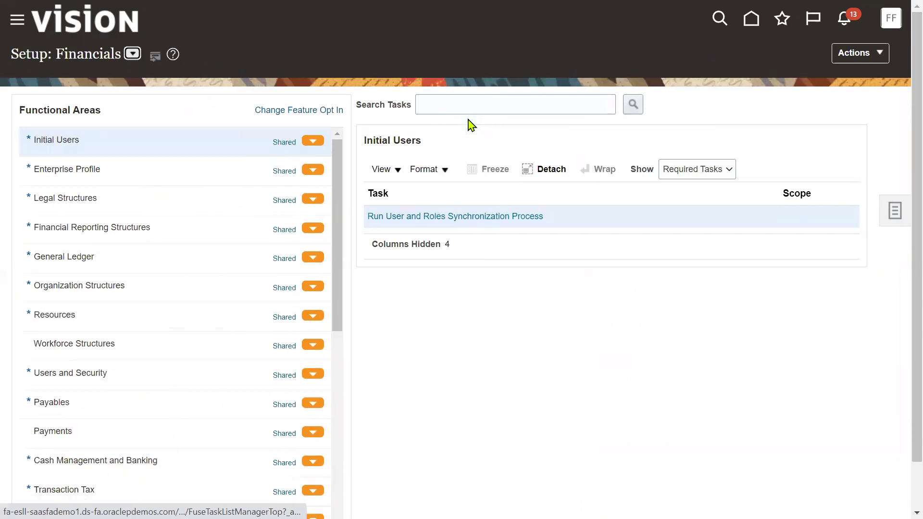
left_click(470, 105)
left_click(567, 126)
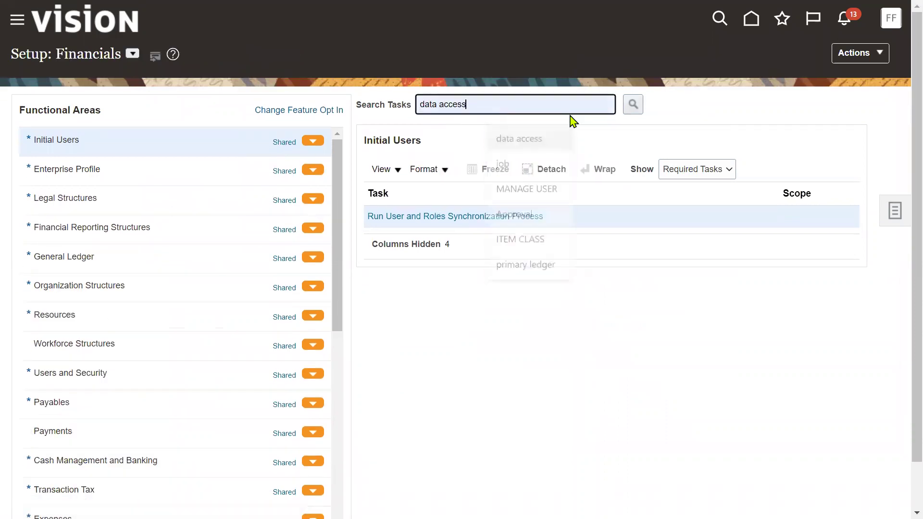
left_click(629, 110)
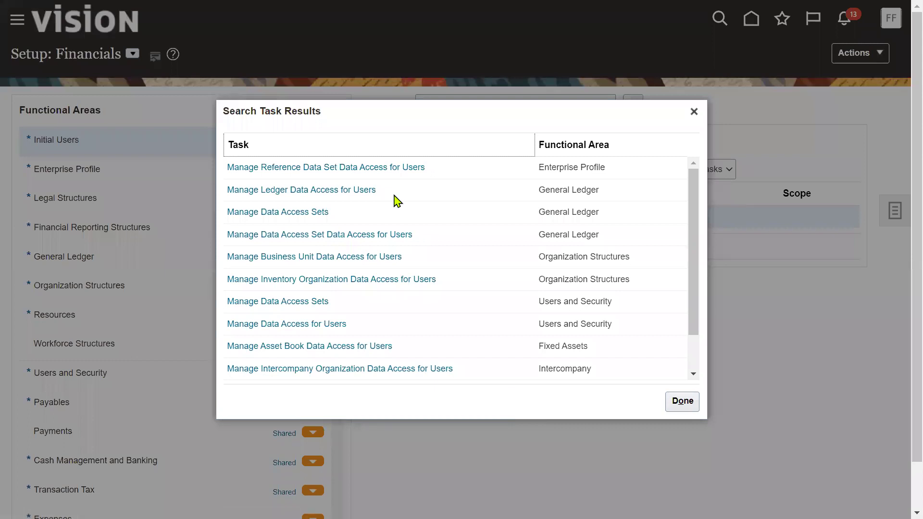
left_click(335, 329)
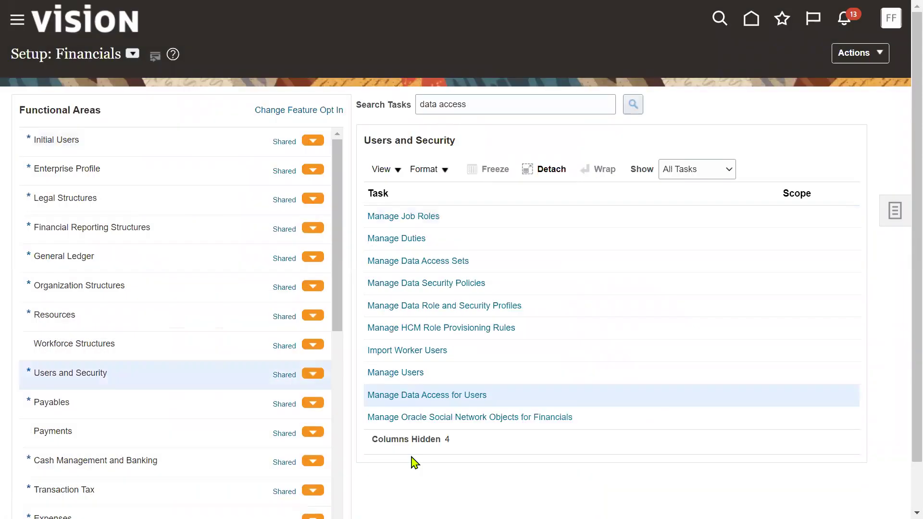
Create a PO user data access row: Warehouse Manager role, Inventory organization 001.
left_click(427, 397)
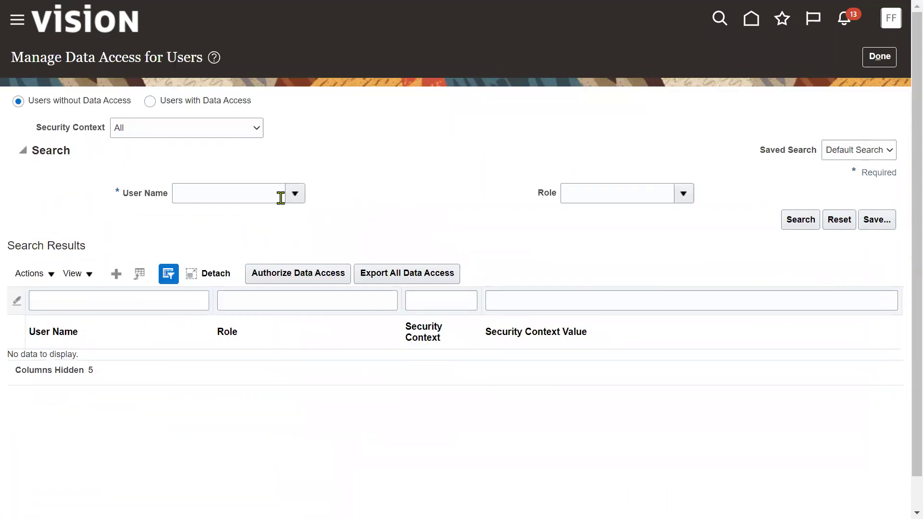
left_click(117, 274)
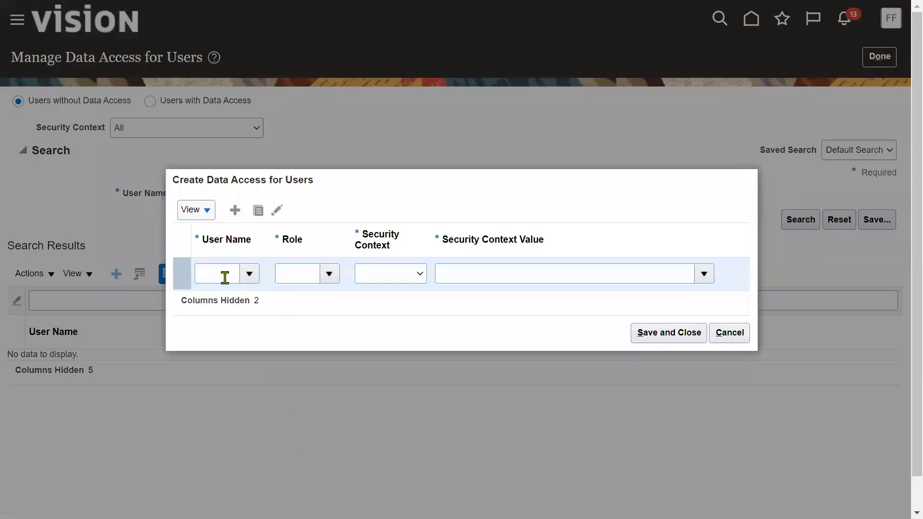
left_click(224, 277)
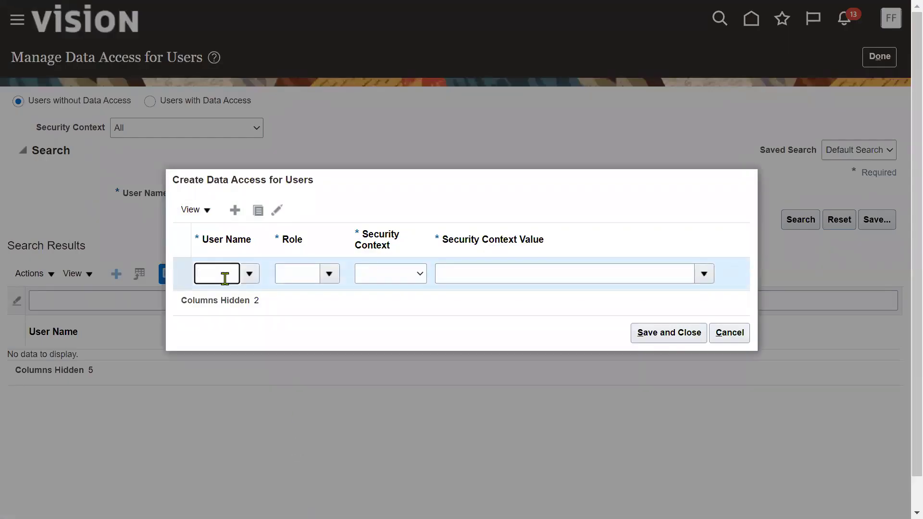
type("PO_U")
left_click(237, 298)
left_click(329, 274)
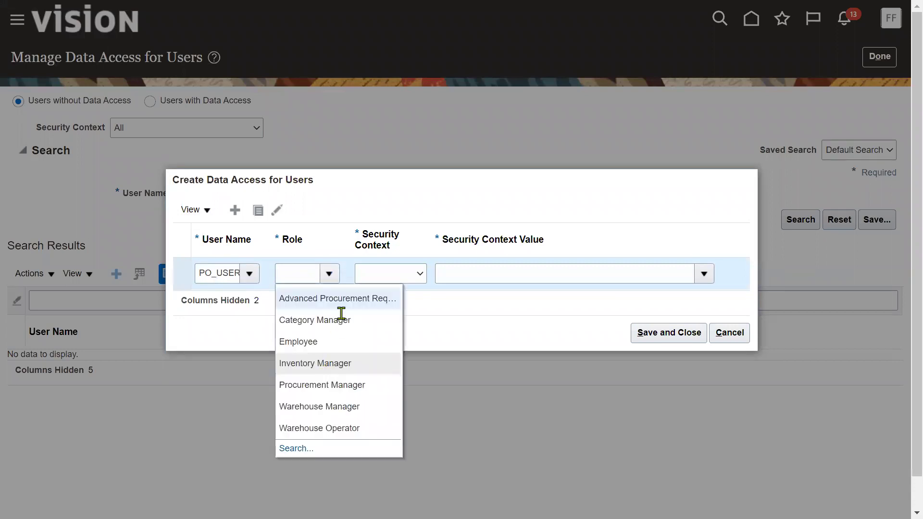
left_click(355, 327)
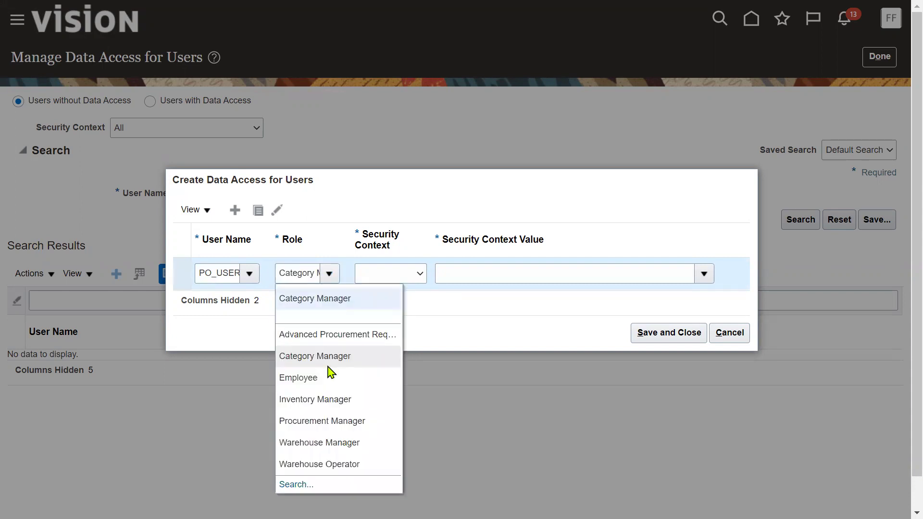
left_click(329, 440)
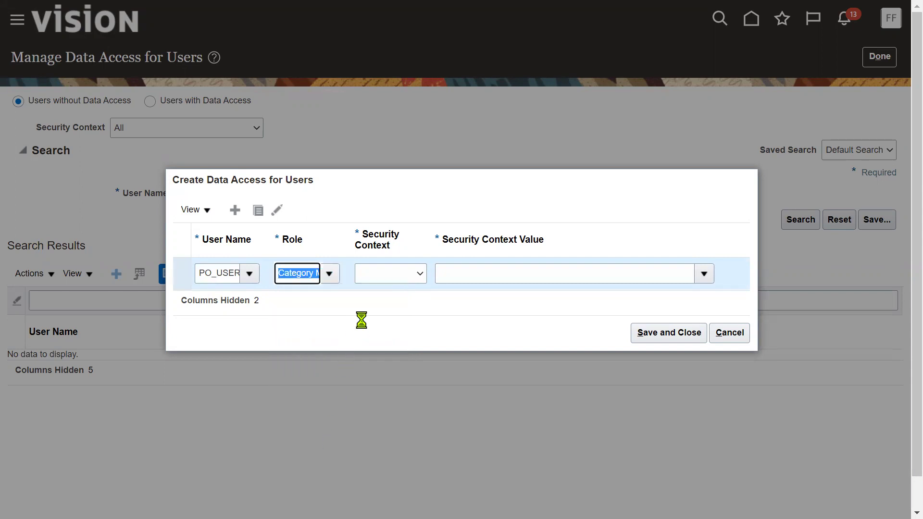
left_click(394, 281)
left_click(385, 300)
left_click(456, 276)
type("001")
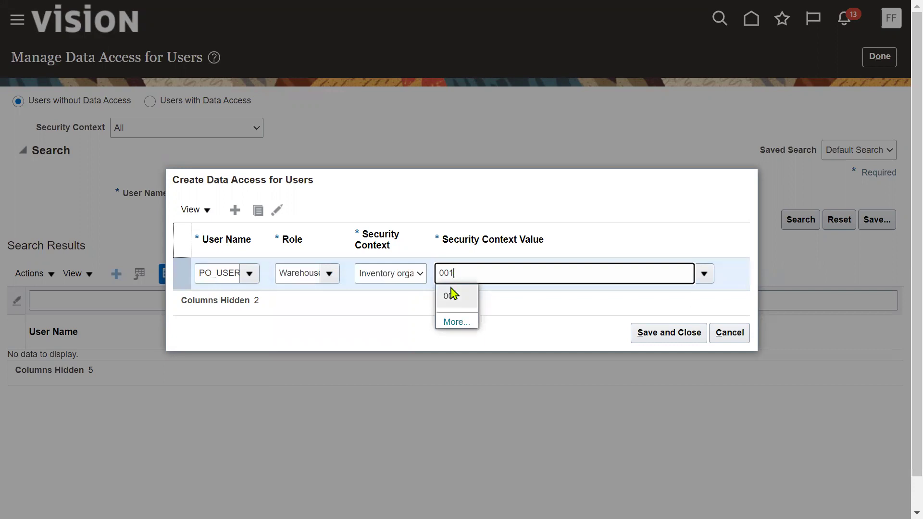
left_click(450, 297)
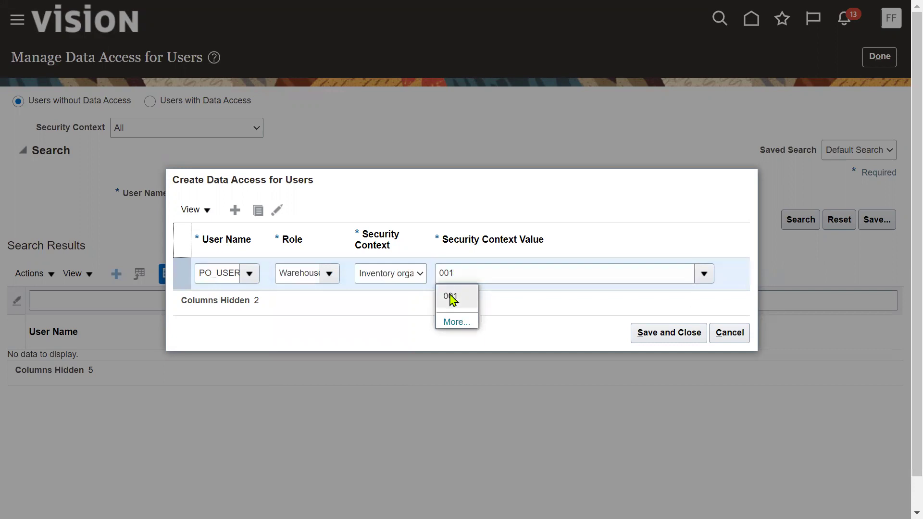
Duplicate the row as Warehouse Operator for Inventory organization 001.
left_click(259, 211)
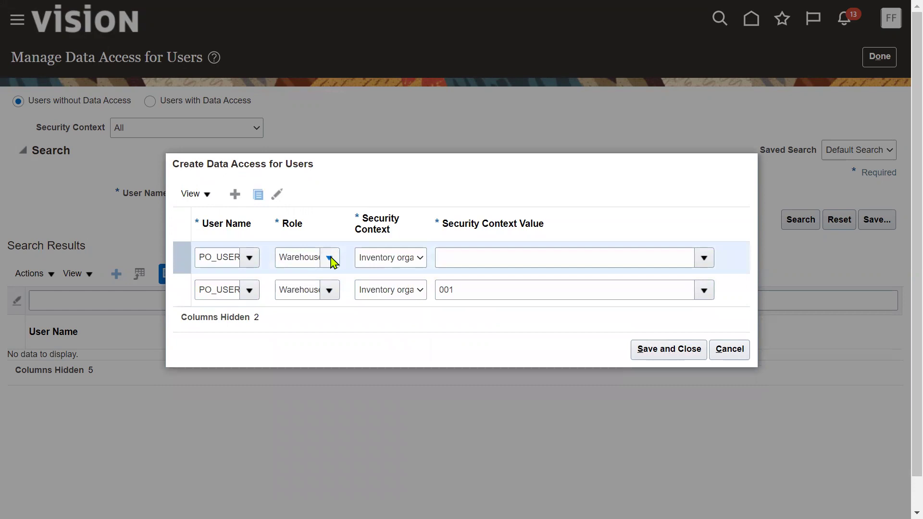
left_click(330, 259)
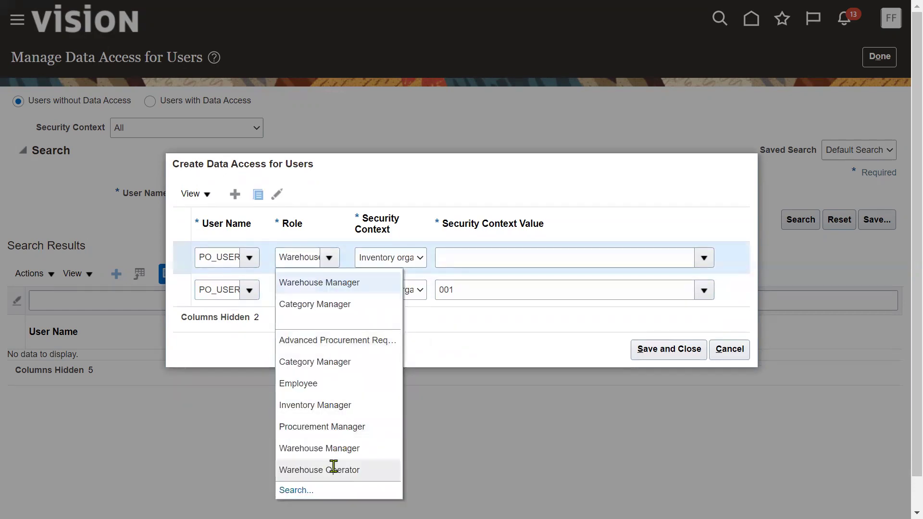
left_click(330, 468)
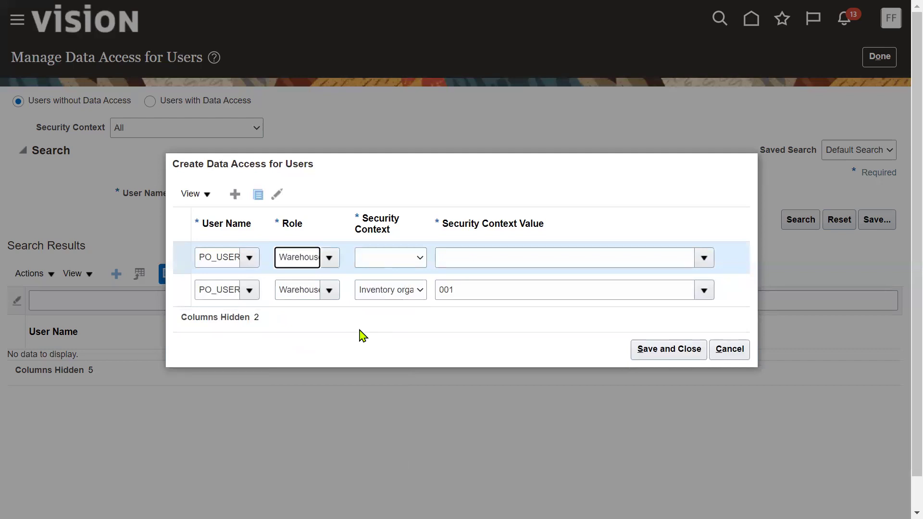
left_click(391, 260)
left_click(391, 287)
left_click(454, 254)
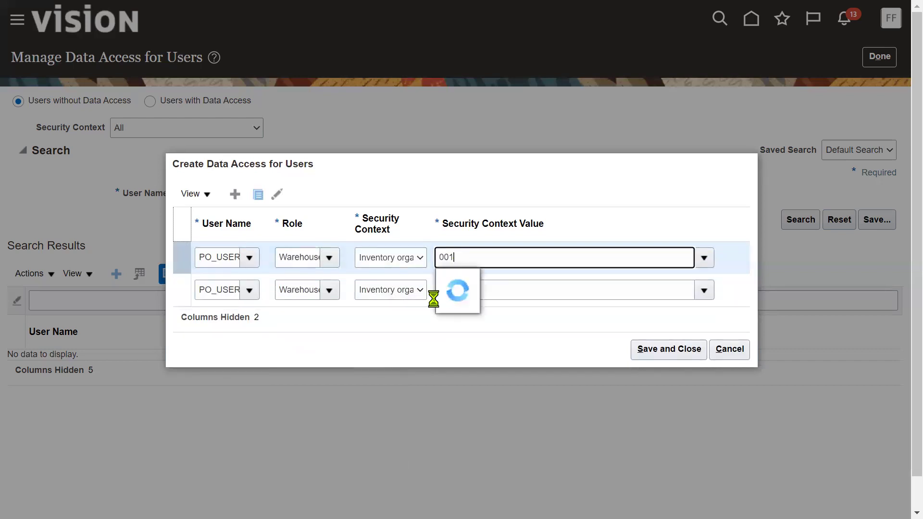
left_click(459, 286)
Add a third row for Inventory Manager on organization 001 and save all three.
left_click(258, 194)
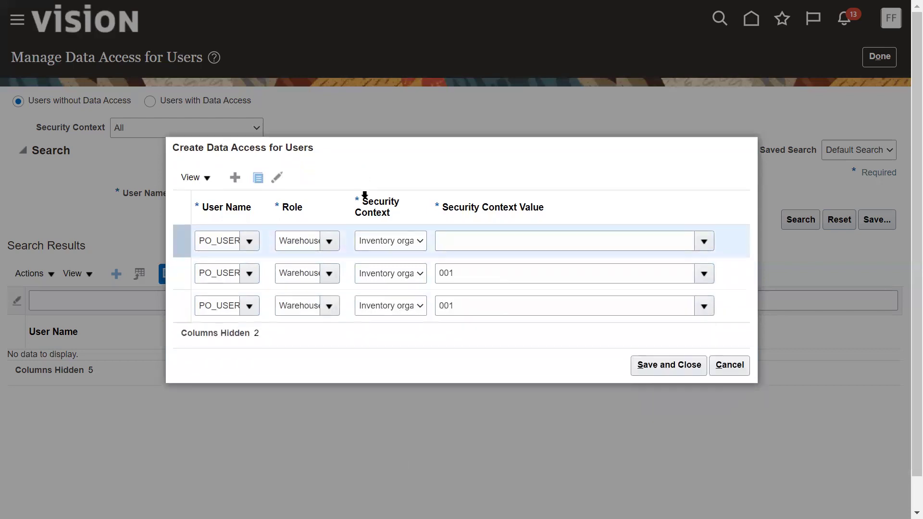
left_click(329, 241)
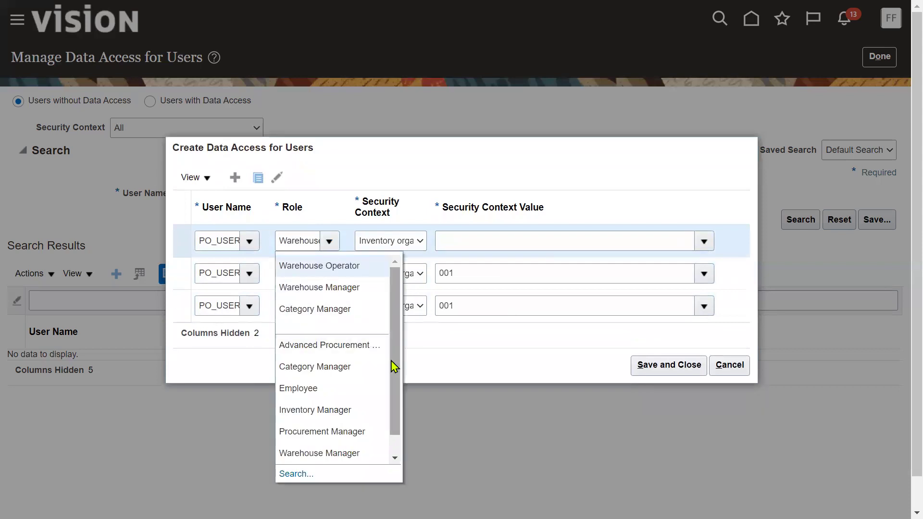
scroll(395, 368, "down", 1)
left_click(340, 388)
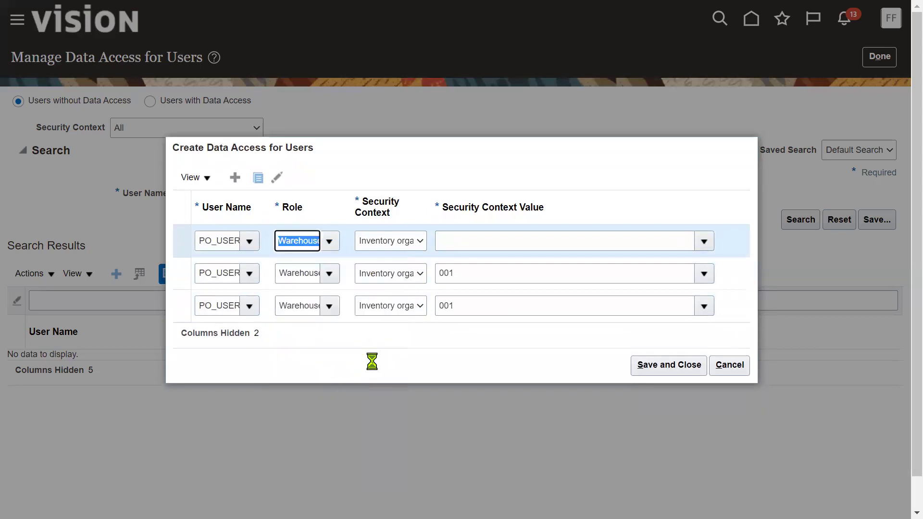
left_click(400, 242)
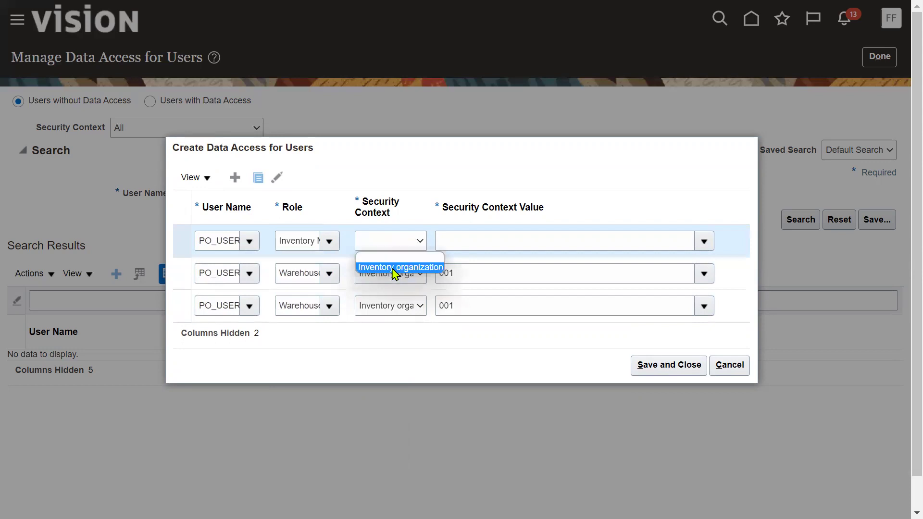
left_click(404, 259)
left_click(450, 246)
type("00")
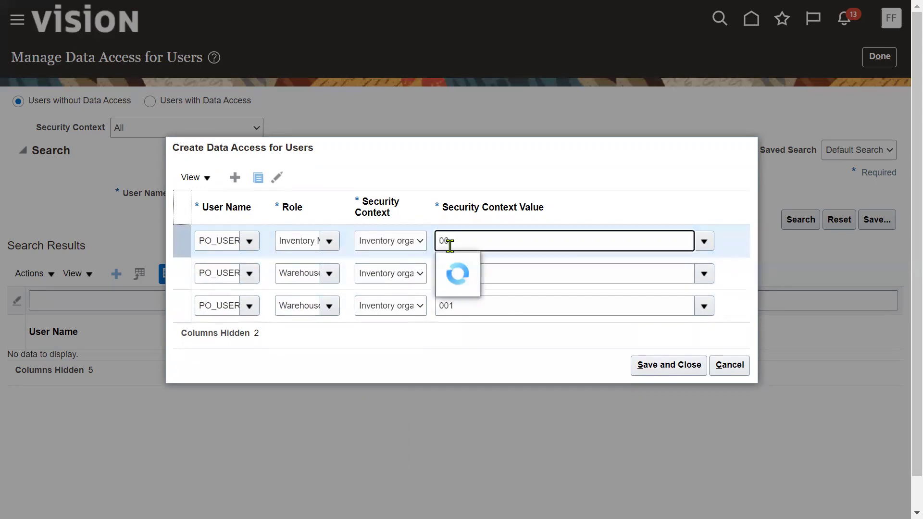
type("1")
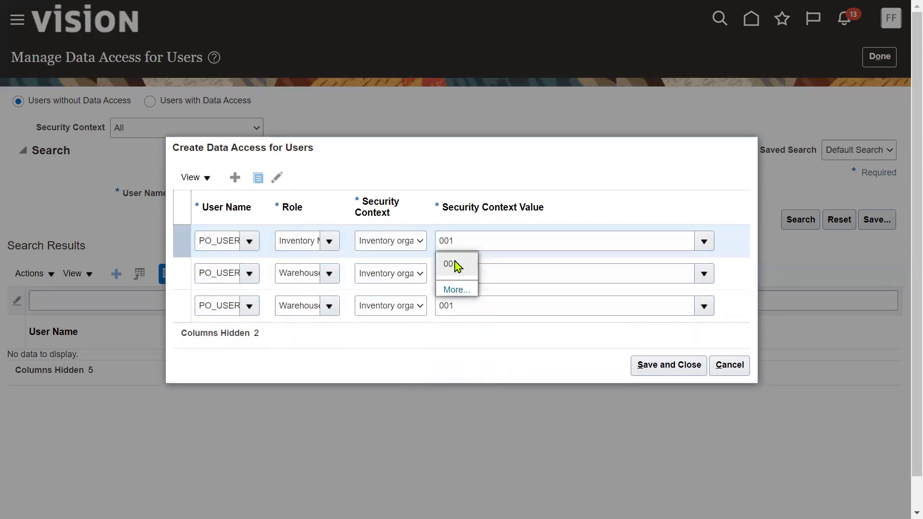
left_click(452, 263)
left_click(656, 365)
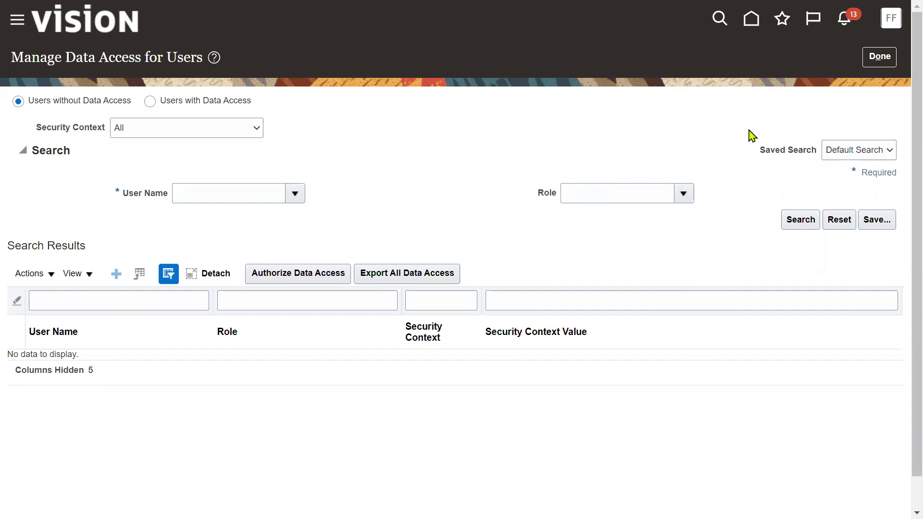
Submit User and Roles Synchronization from Initial Users and dismiss the ESS-01050 pending-request error.
left_click(880, 61)
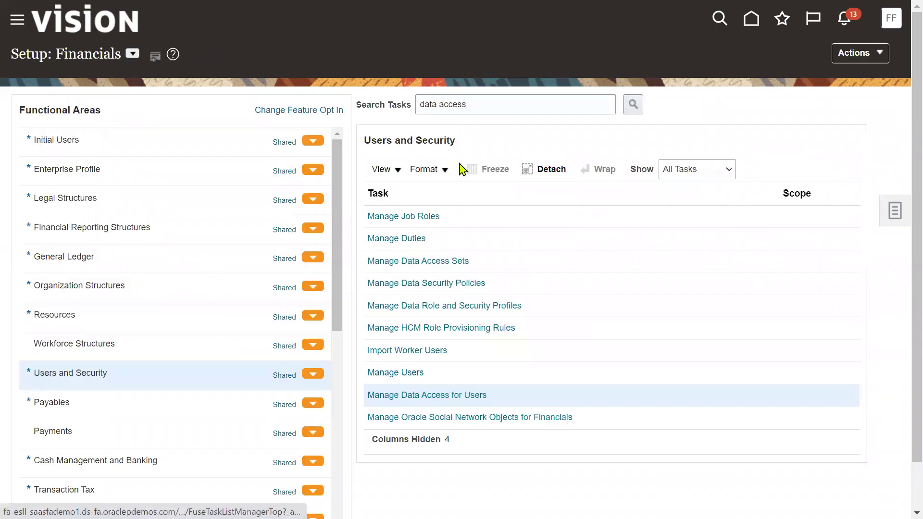
left_click(155, 148)
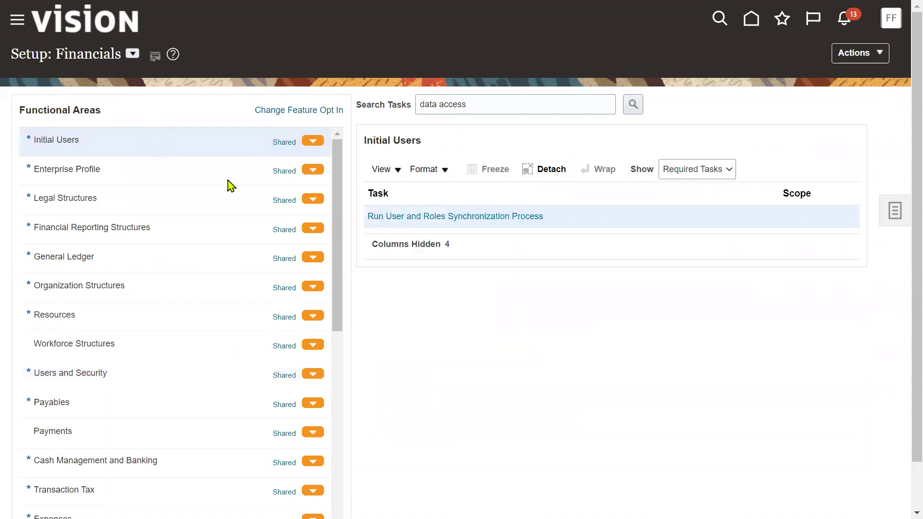
left_click(429, 217)
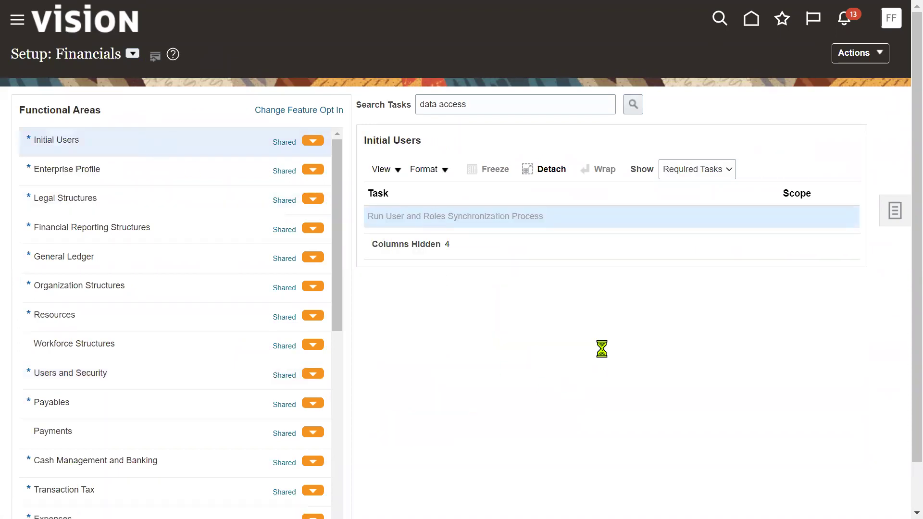
left_click(816, 76)
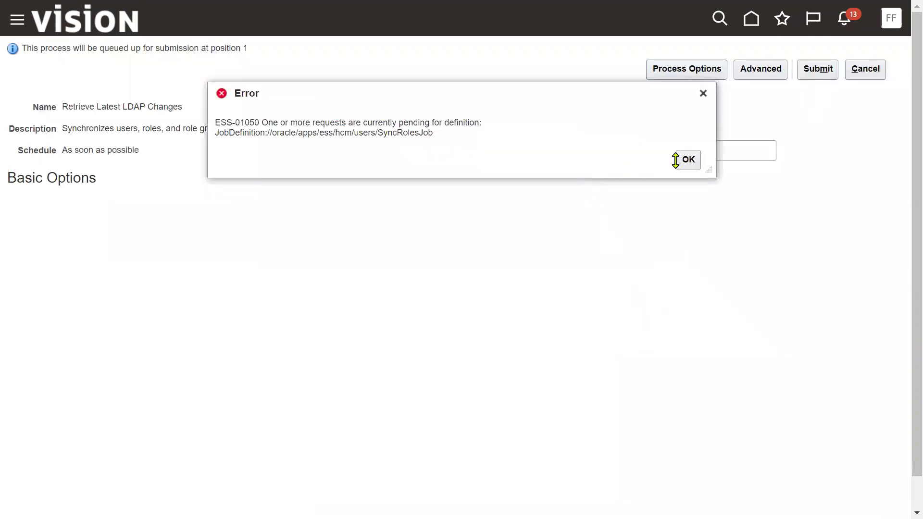
left_click(687, 160)
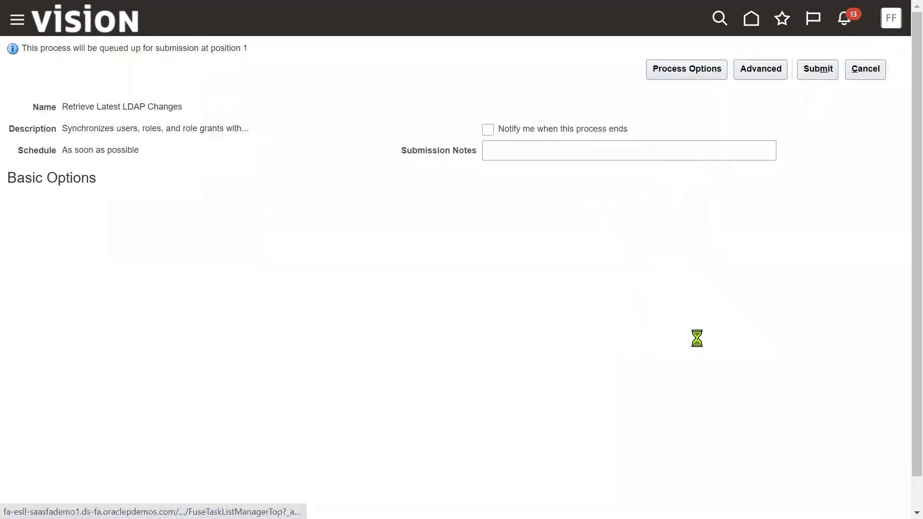
left_click(858, 54)
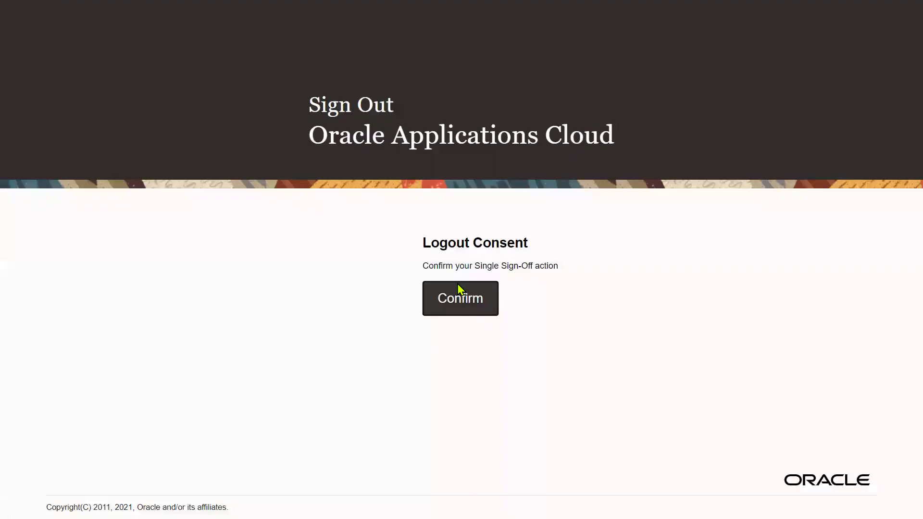
Confirm sign-out, then sign back in with the saved purchasing user login.
left_click(457, 291)
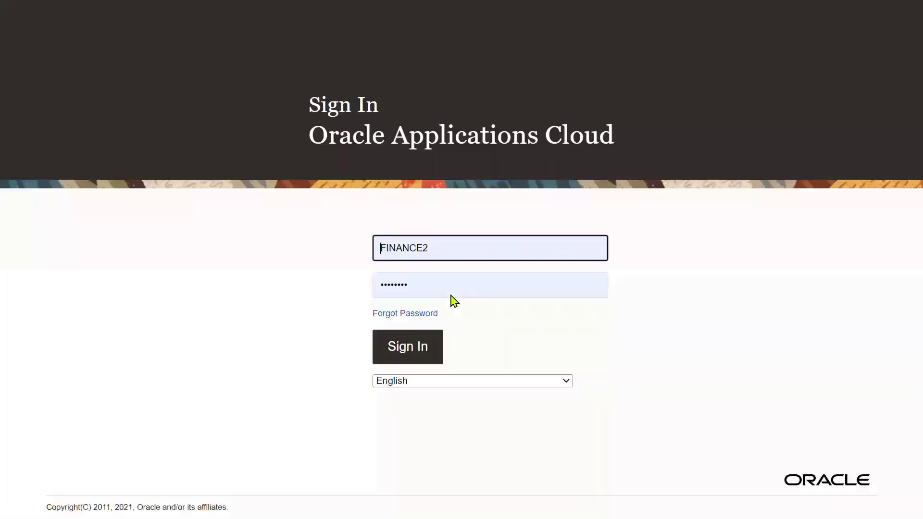
double_click(443, 247)
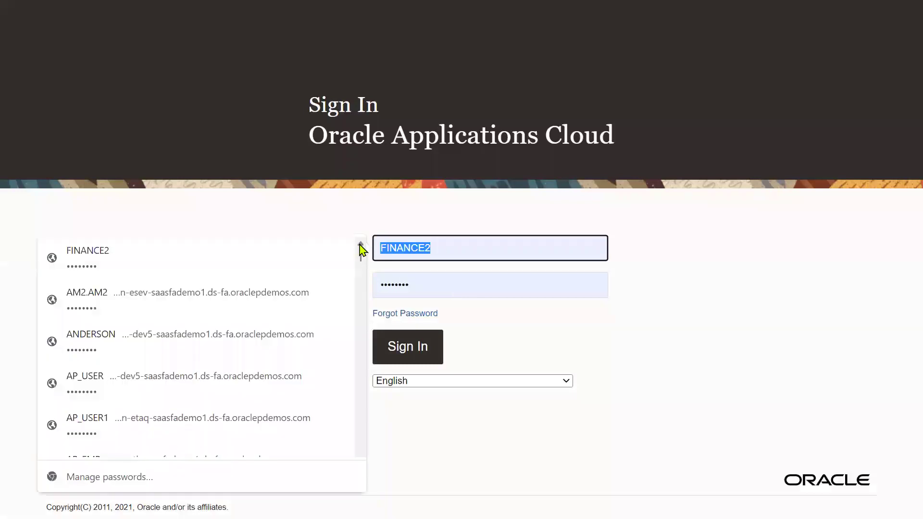
type("PO_USER")
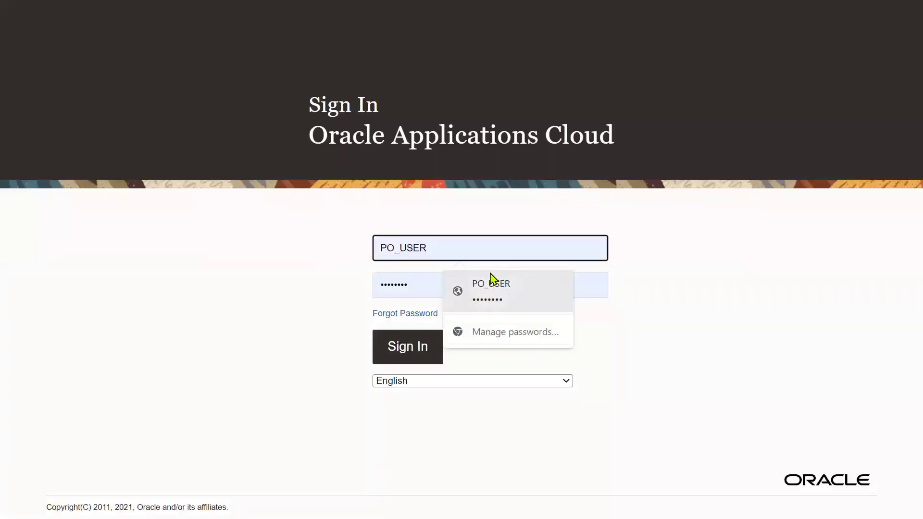
left_click(478, 301)
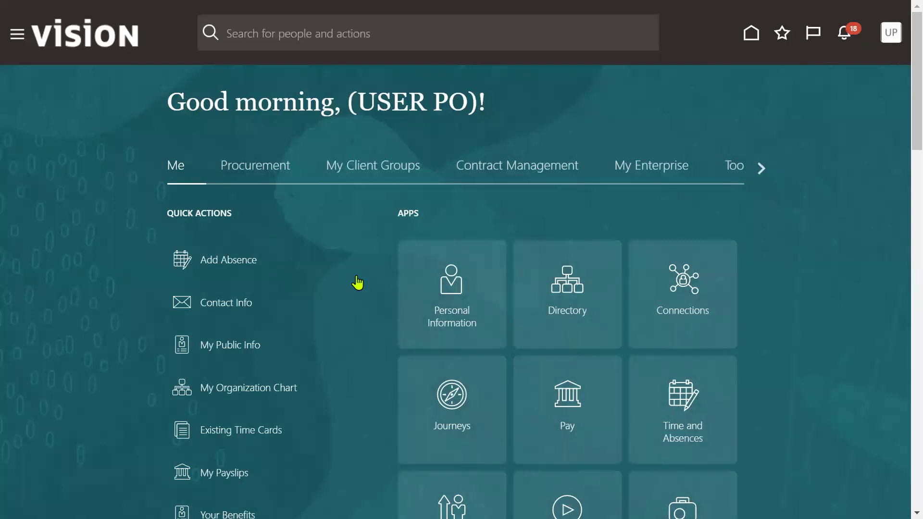
Run a purchase order search in Manage Orders of the Purchase Orders work area.
left_click(265, 178)
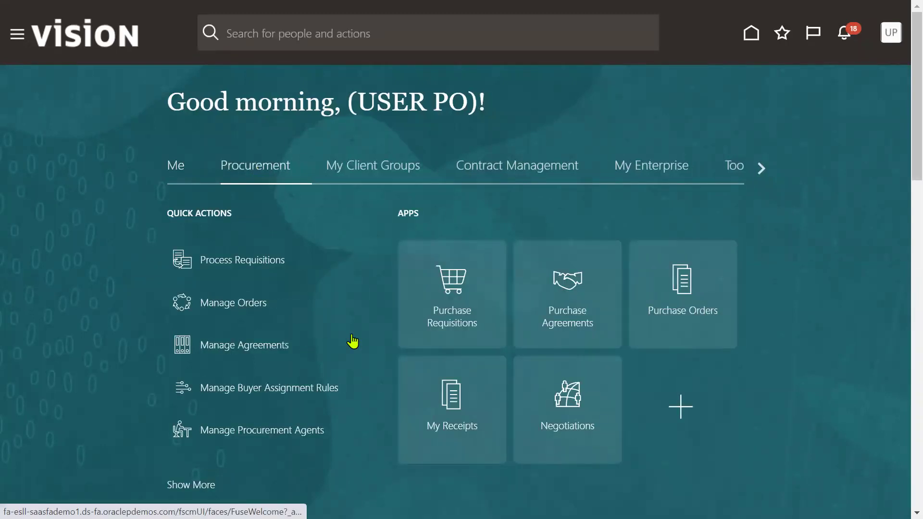
left_click(680, 290)
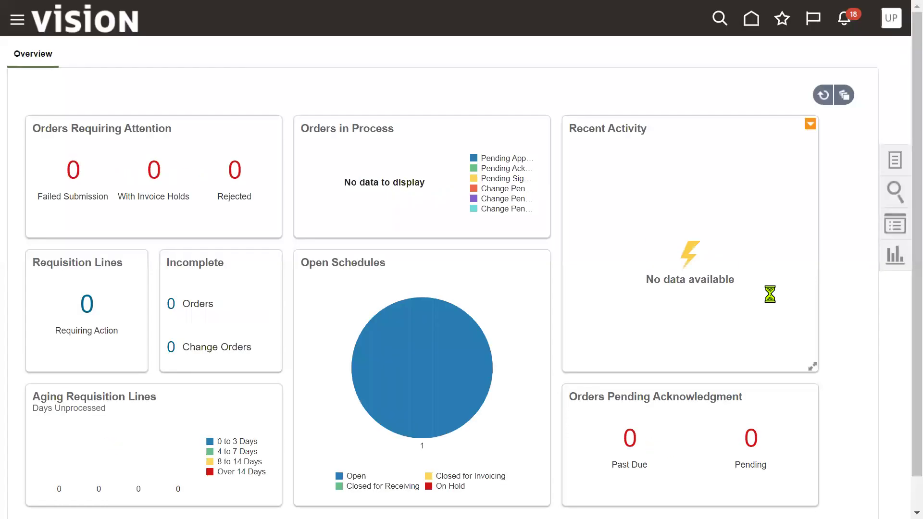
left_click(895, 159)
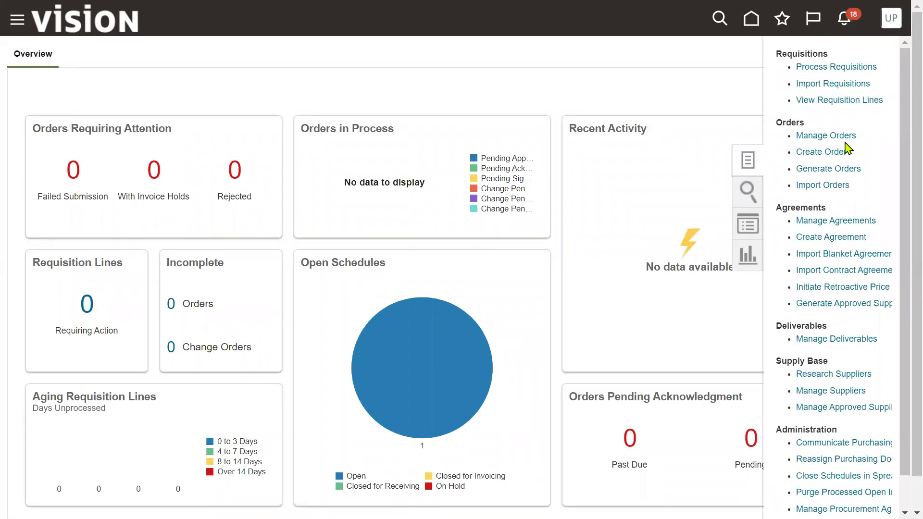
left_click(842, 139)
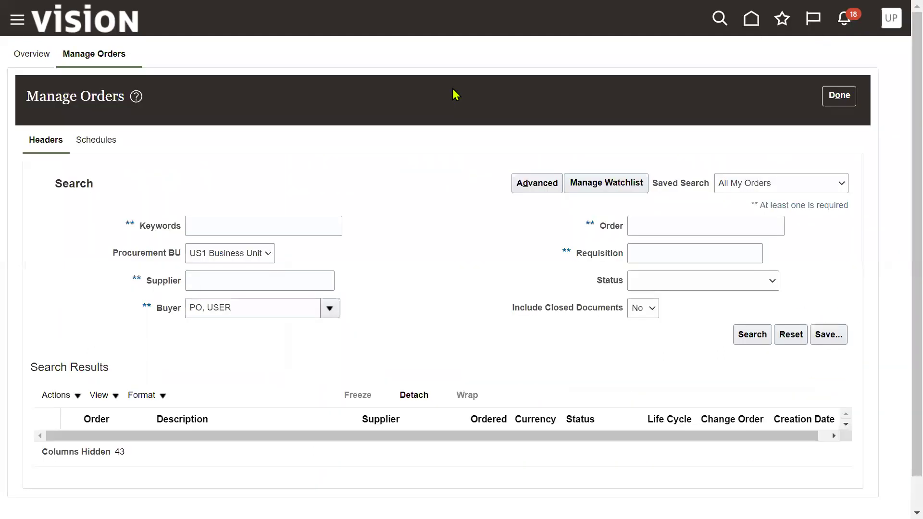
left_click(756, 337)
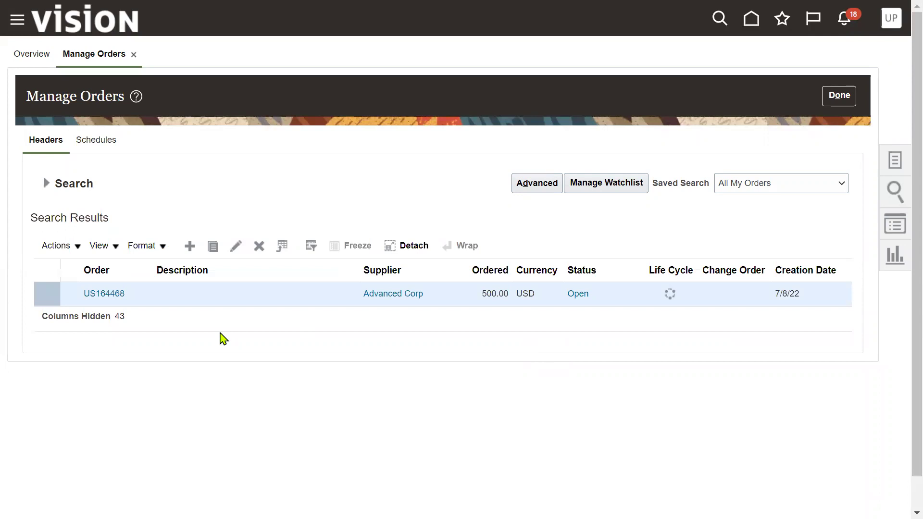
Open purchase order US164468 and copy its order number from the title.
left_click(109, 295)
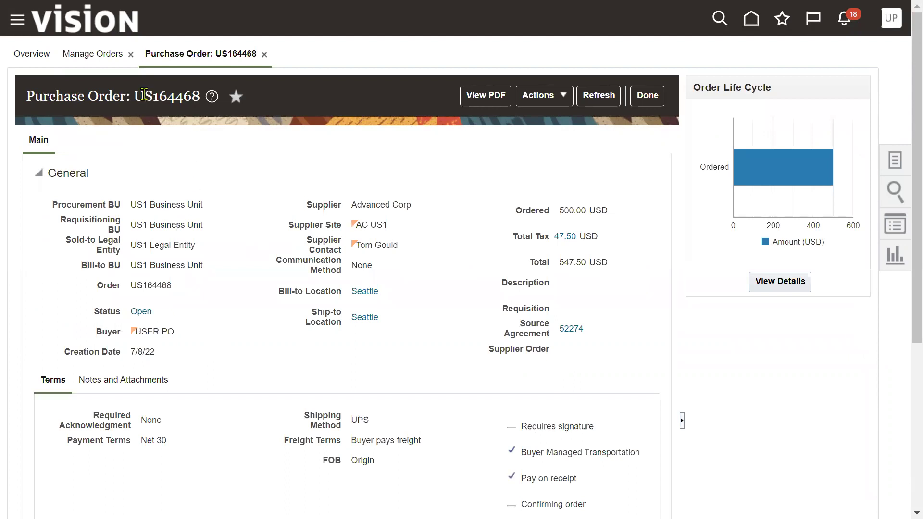
left_click_drag(138, 94, 200, 97)
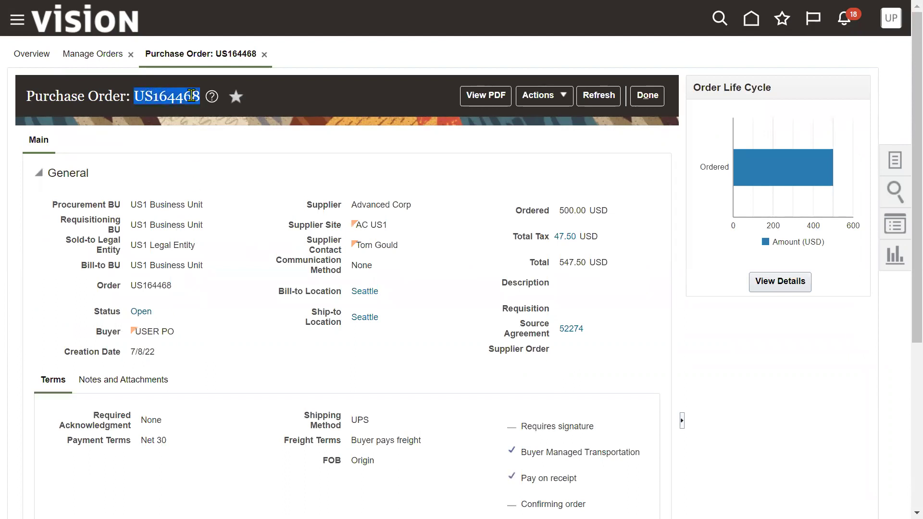
right_click(193, 97)
left_click(211, 112)
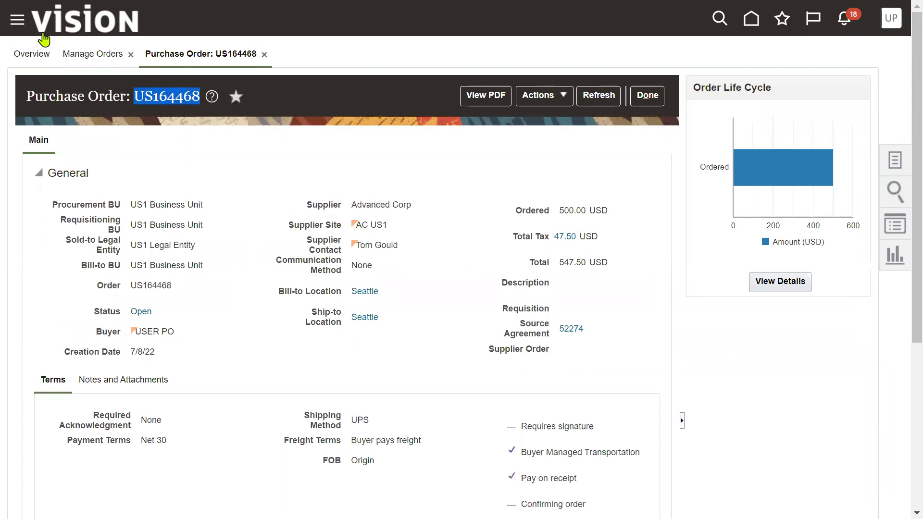
Browse the navigator's sections, including Procurement, then return to the home page.
left_click(17, 20)
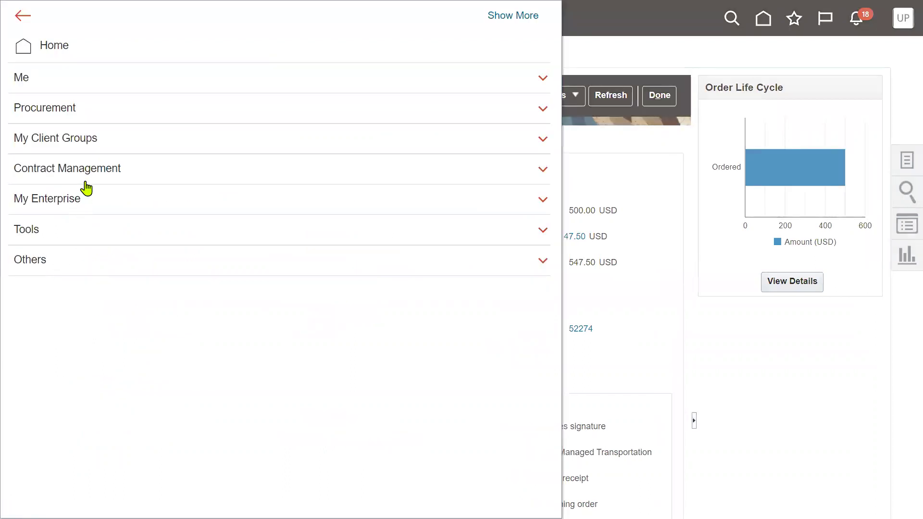
left_click(91, 148)
left_click(87, 206)
left_click(75, 251)
left_click(58, 344)
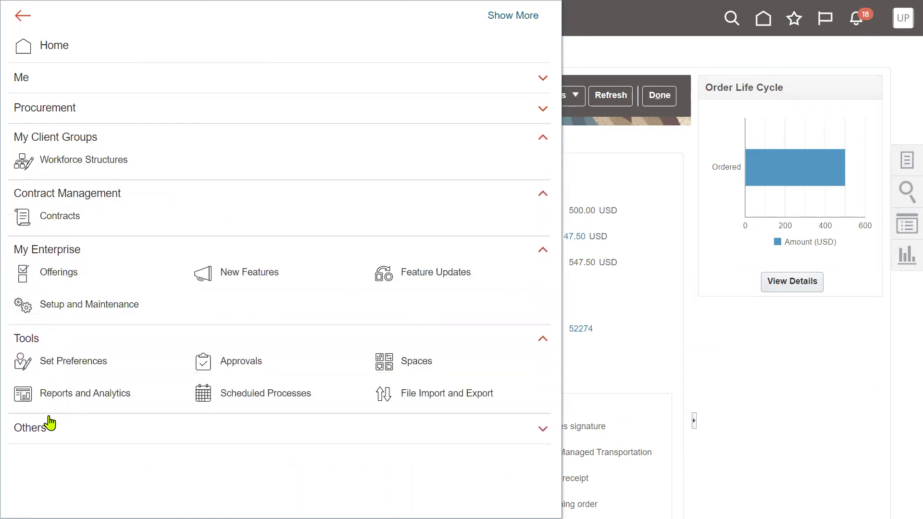
left_click(48, 426)
left_click(74, 99)
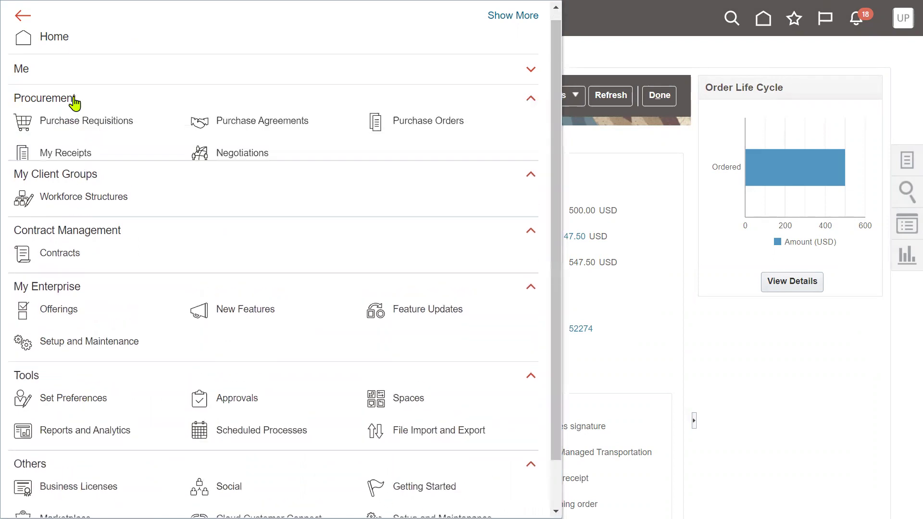
scroll(120, 303, "down", 1)
scroll(355, 270, "up", 3)
left_click(672, 230)
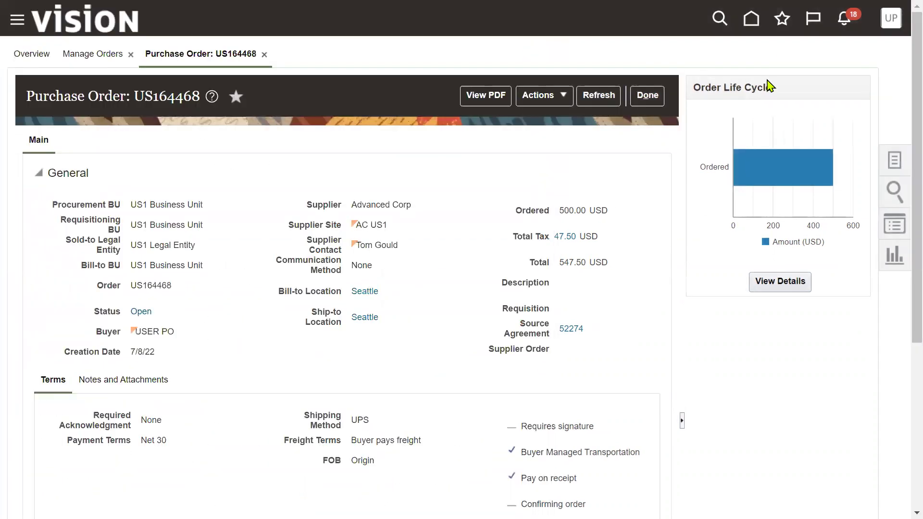
left_click(751, 19)
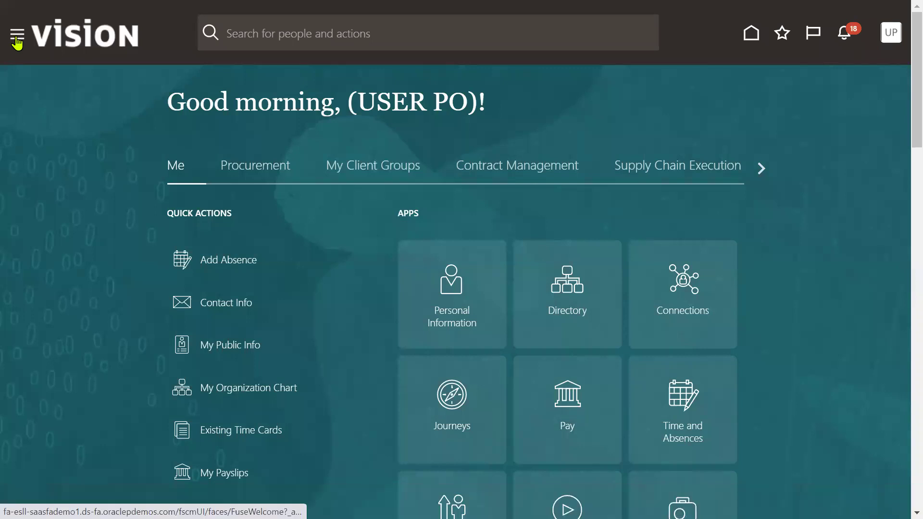
Open Inventory Management under Supply Chain Execution in the navigator.
left_click(16, 38)
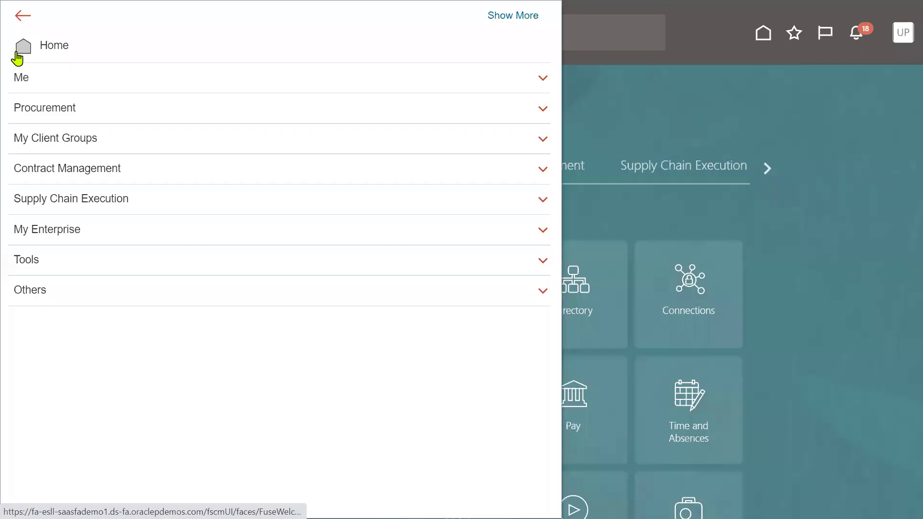
left_click(52, 199)
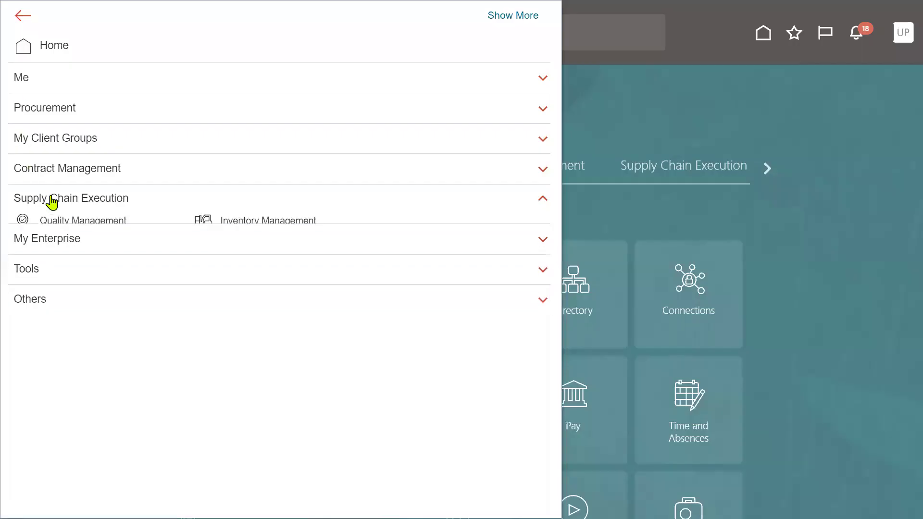
left_click(242, 227)
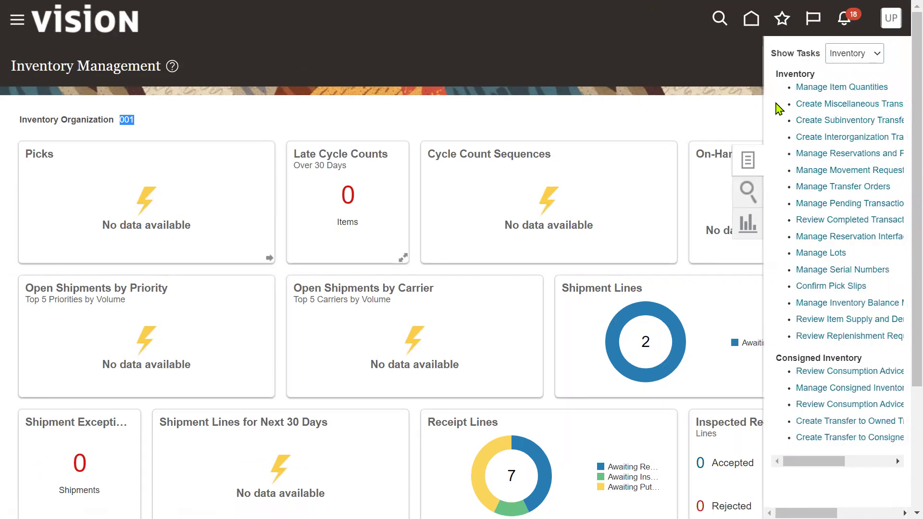
In Manage Item Quantities, browse the lookup list of items starting with AS.
left_click(810, 87)
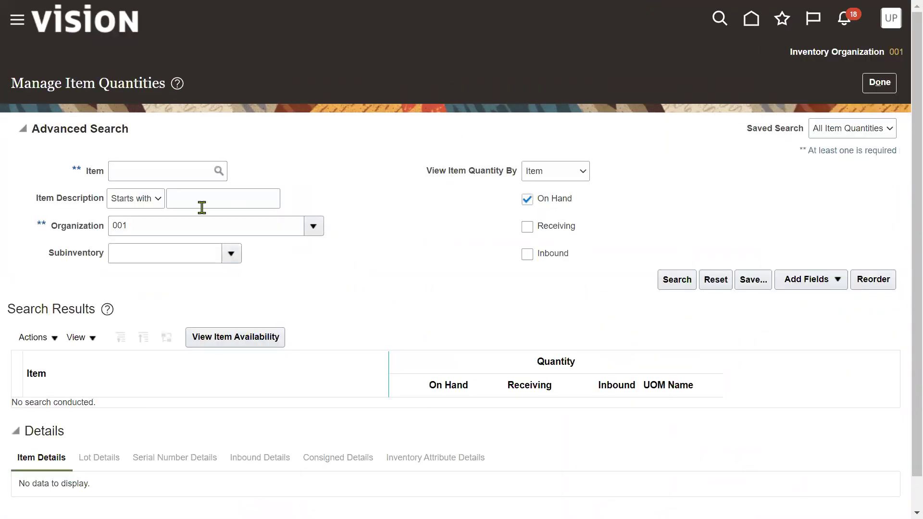
left_click(130, 172)
type("AS")
left_click(459, 262)
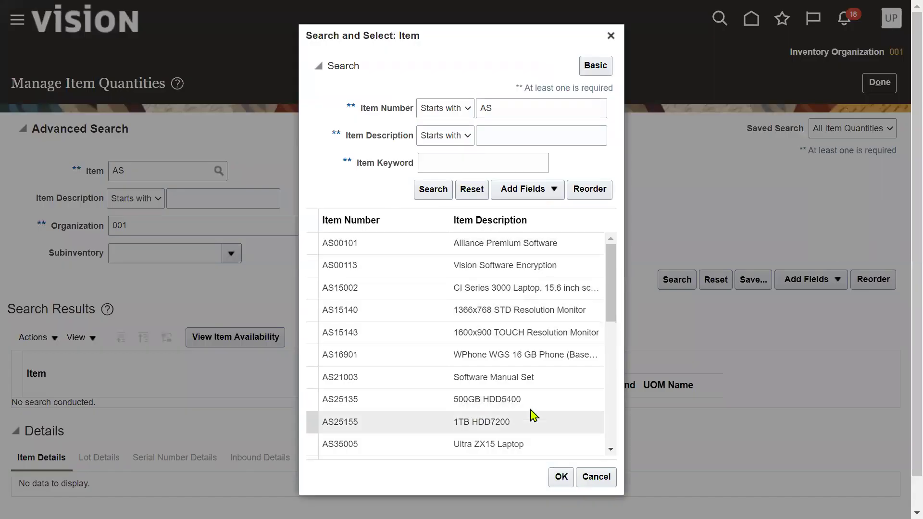
scroll(536, 366, "down", 3)
scroll(542, 318, "down", 3)
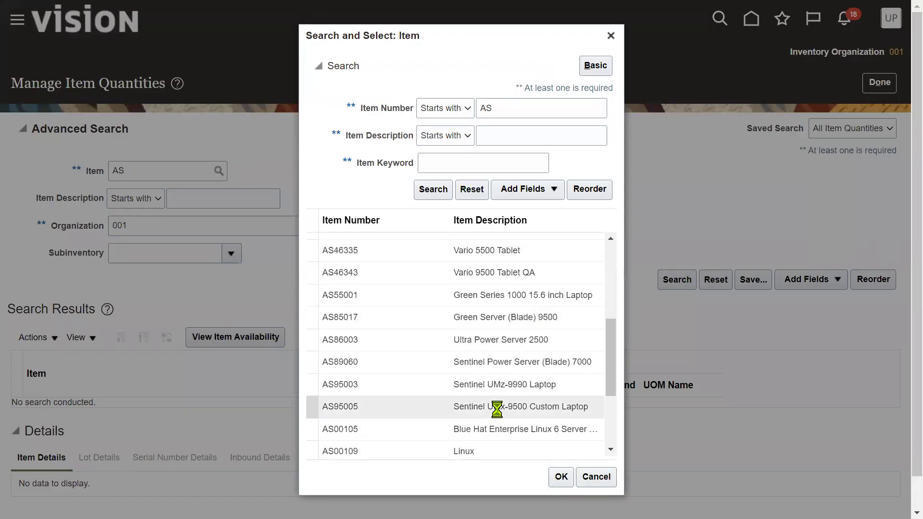
scroll(495, 412, "down", 3)
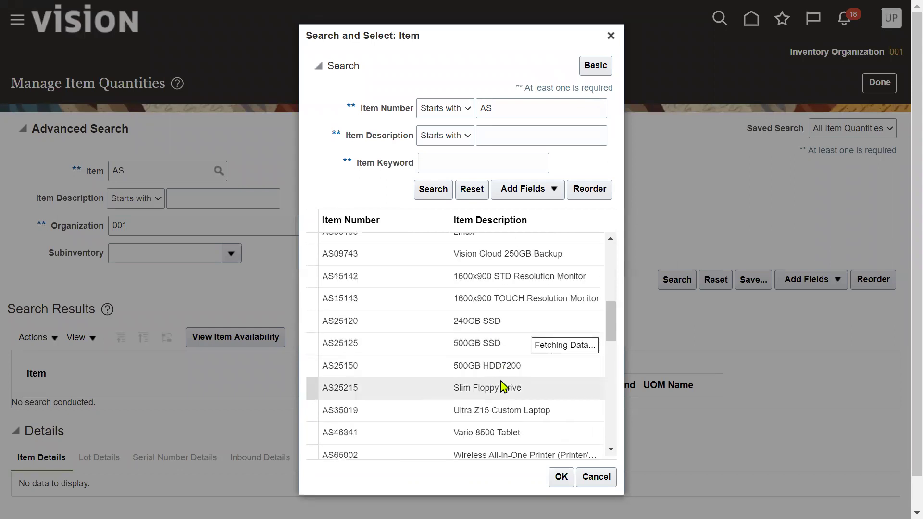
scroll(501, 384, "up", 2)
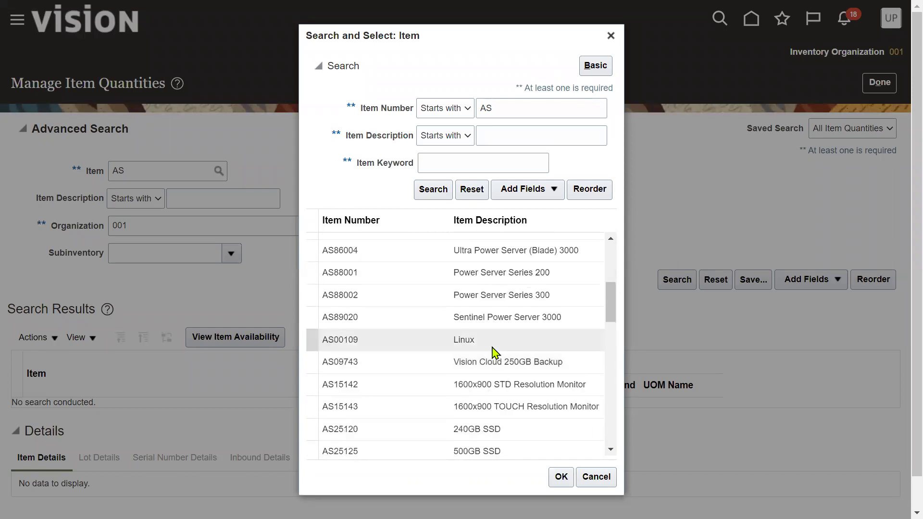
scroll(480, 418, "down", 4)
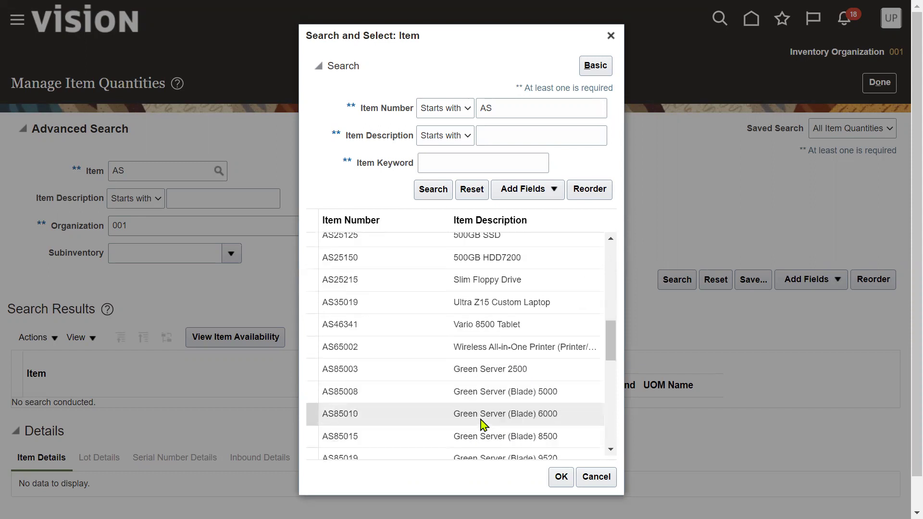
scroll(481, 419, "down", 5)
scroll(480, 418, "down", 5)
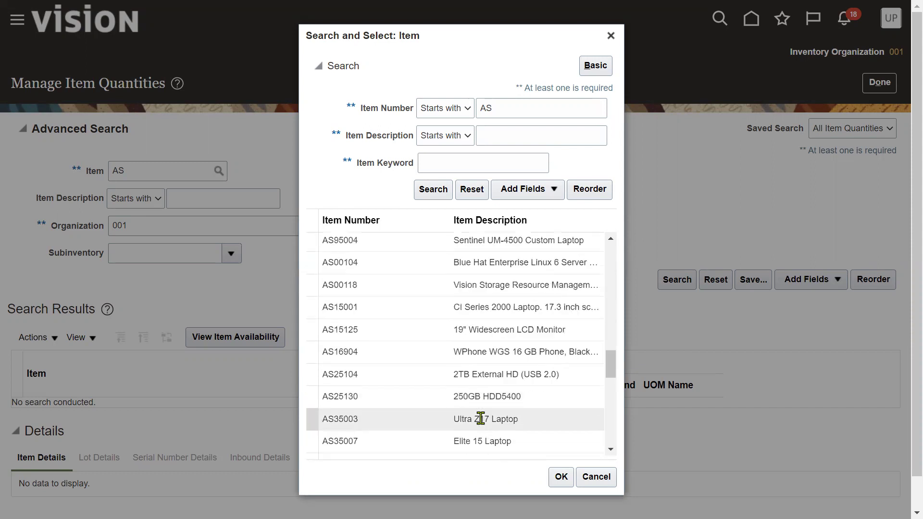
scroll(477, 430, "down", 3)
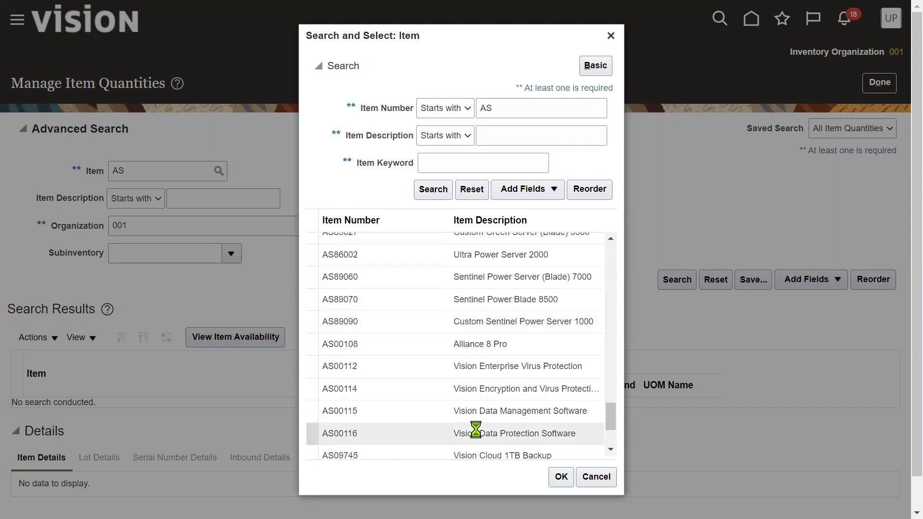
scroll(476, 429, "down", 2)
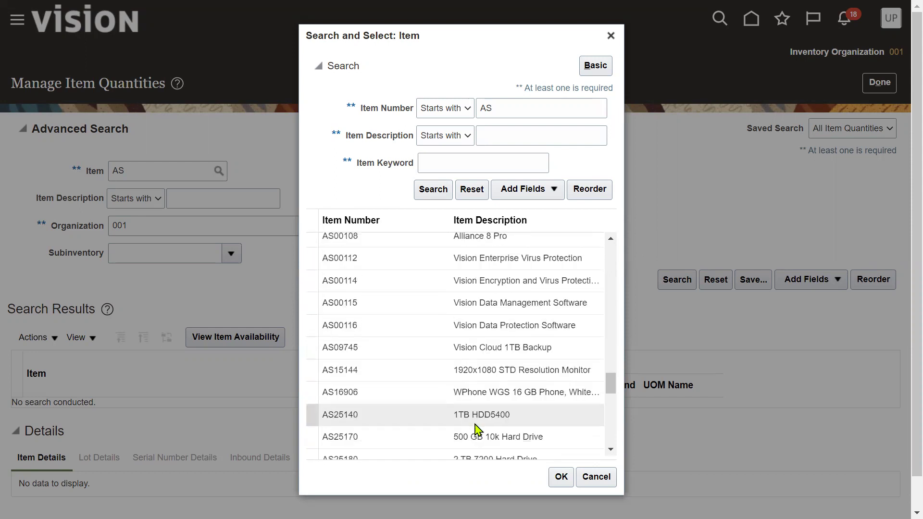
scroll(478, 429, "down", 10)
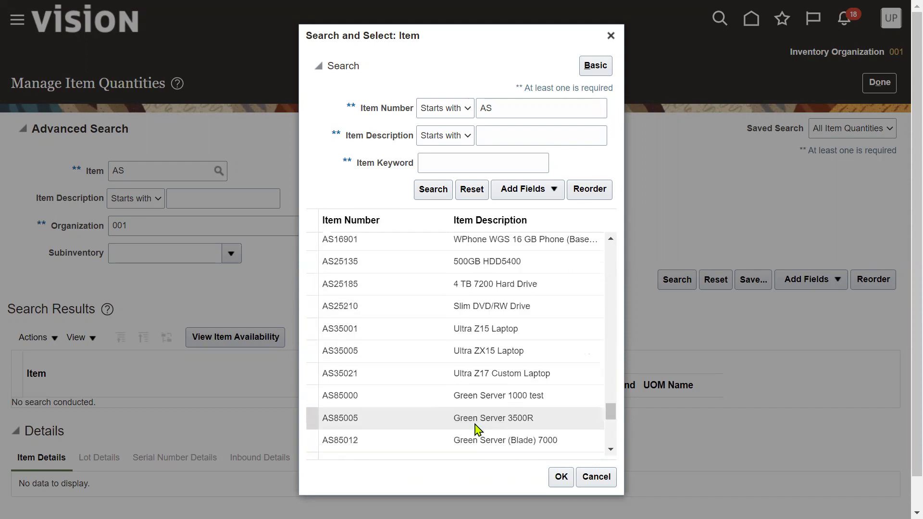
scroll(476, 429, "down", 3)
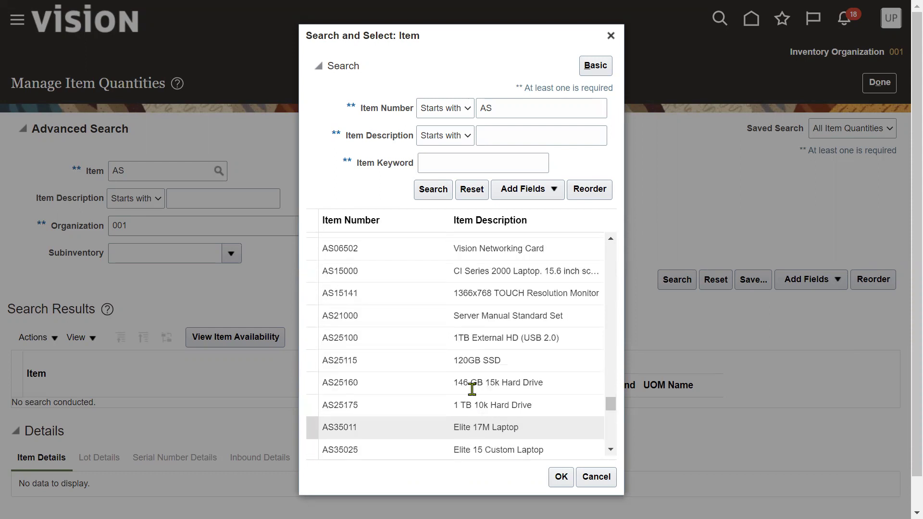
scroll(475, 367, "down", 10)
Select AS00102 Oracle Linux by 'Oracle' description and view its 30 Ea on hand.
left_click(511, 135)
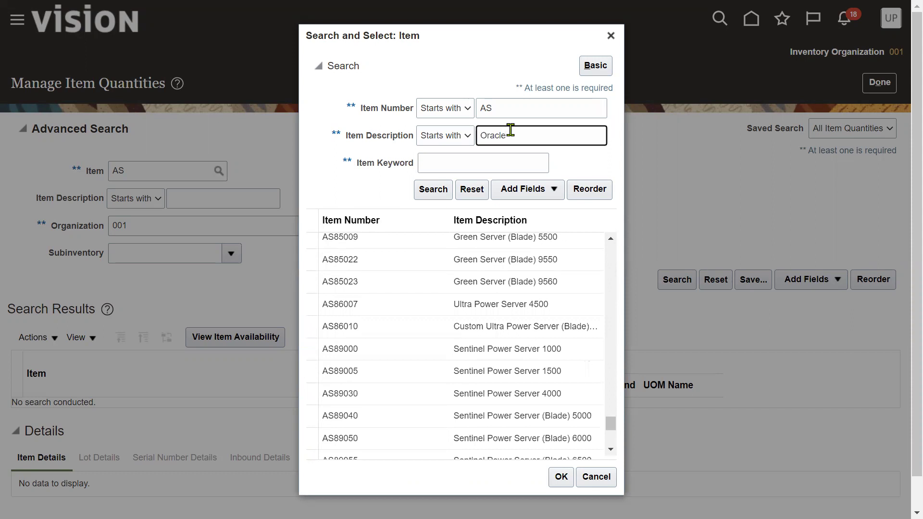
key("Return")
left_click(501, 351)
left_click(561, 376)
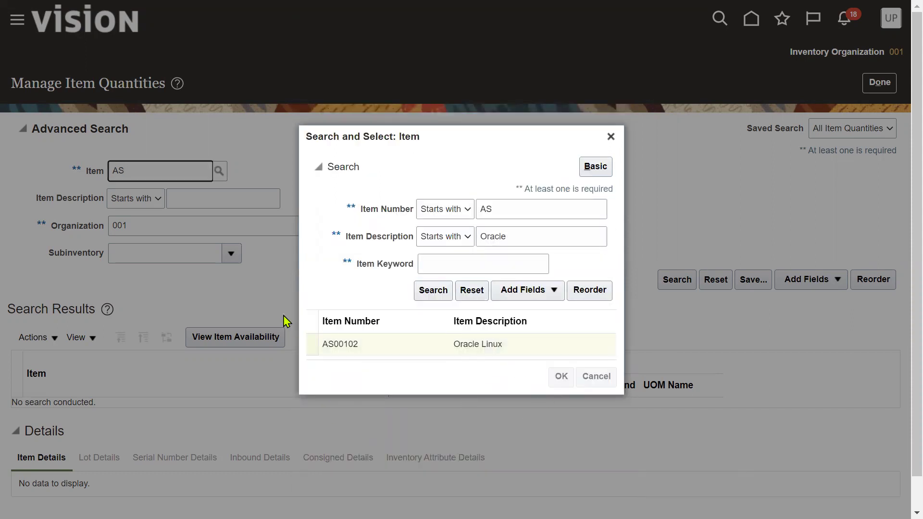
left_click(664, 281)
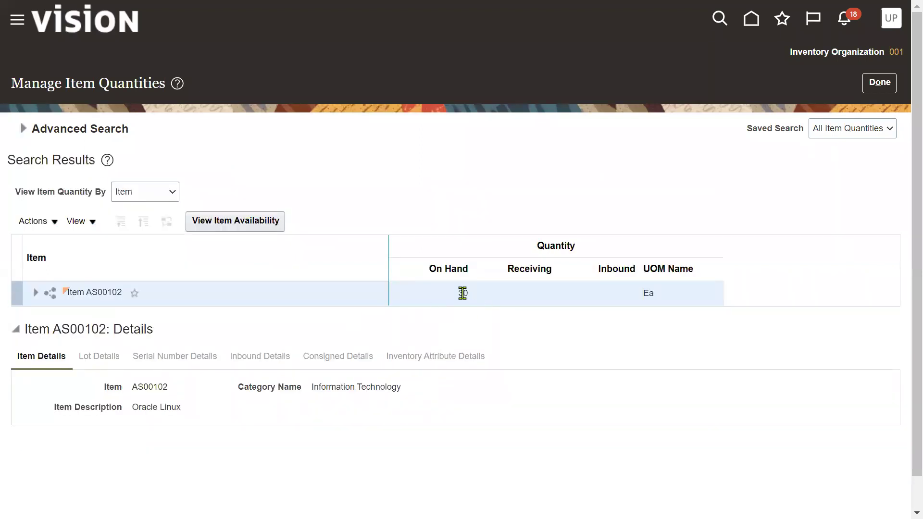
left_click(878, 84)
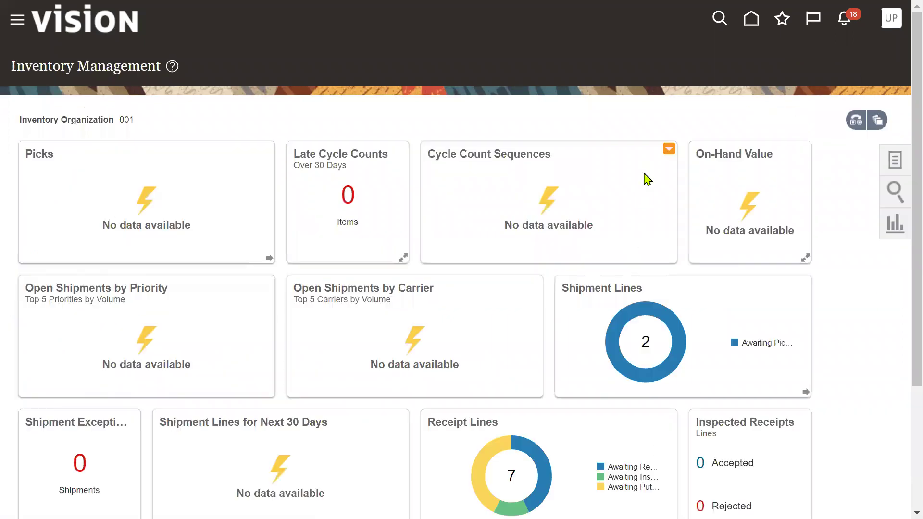
Switch the Tasks panel's category from Inventory to Receipts.
left_click(895, 160)
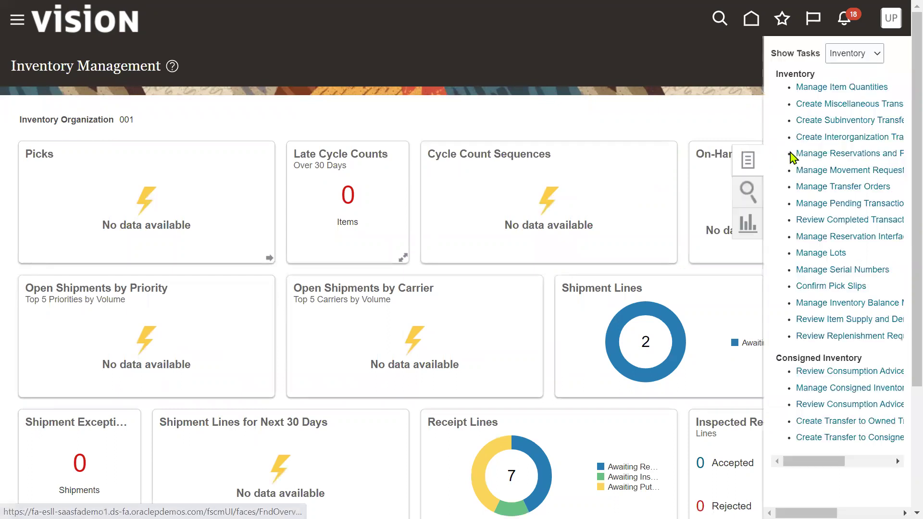
left_click(854, 57)
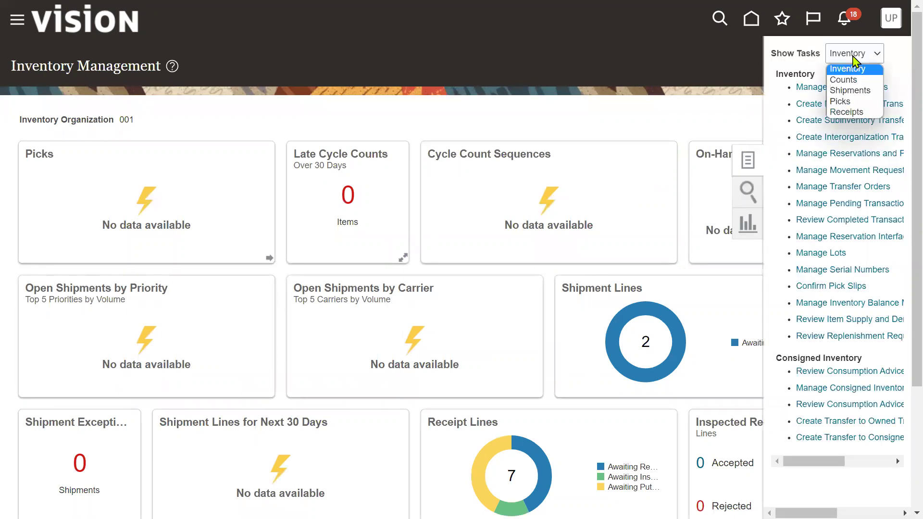
left_click(845, 113)
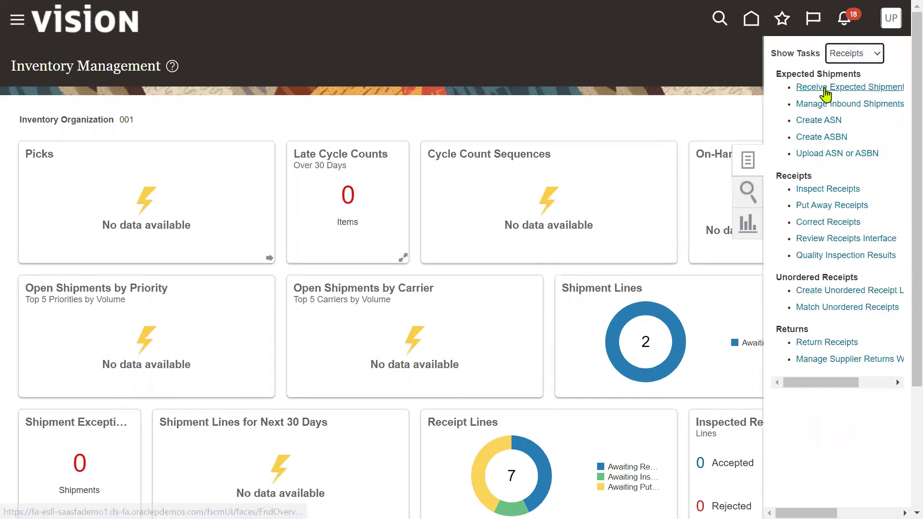
Search Receive Expected Shipments for PO US164468 and select its Oracle Linux 100 Ea line.
left_click(825, 92)
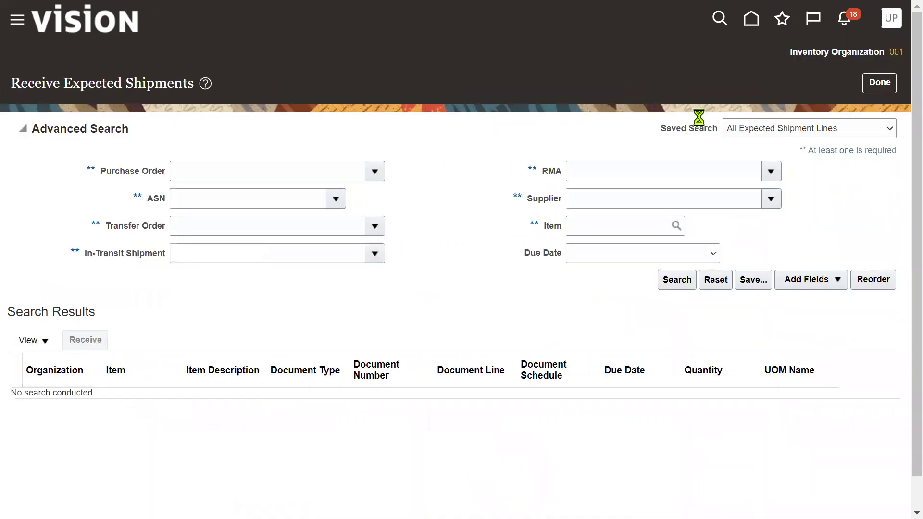
left_click(222, 174)
right_click(221, 176)
left_click(251, 291)
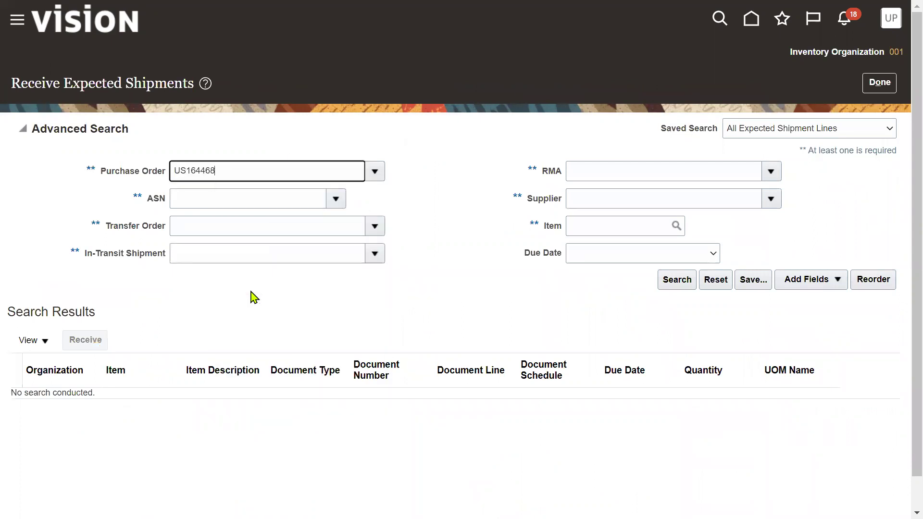
left_click(675, 284)
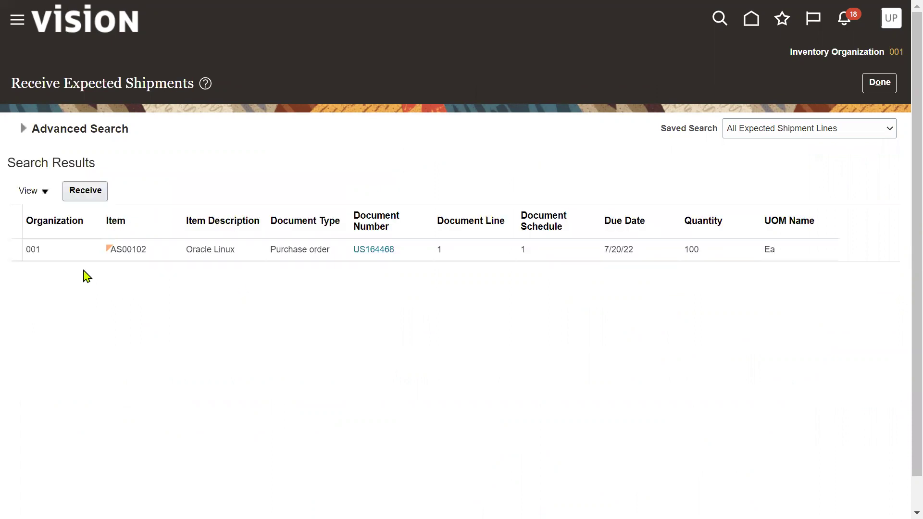
left_click(61, 251)
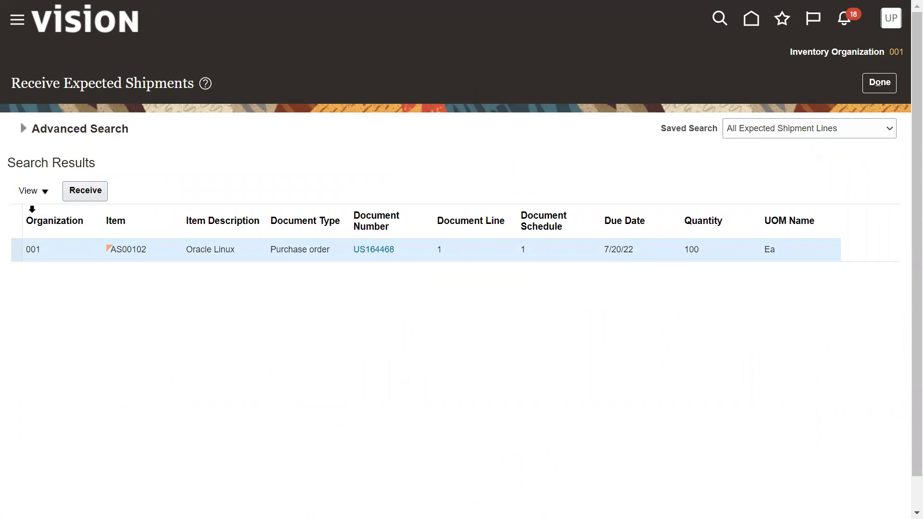
Receive the full 100 Ea into subinventory Stores and create the receipt.
left_click(68, 193)
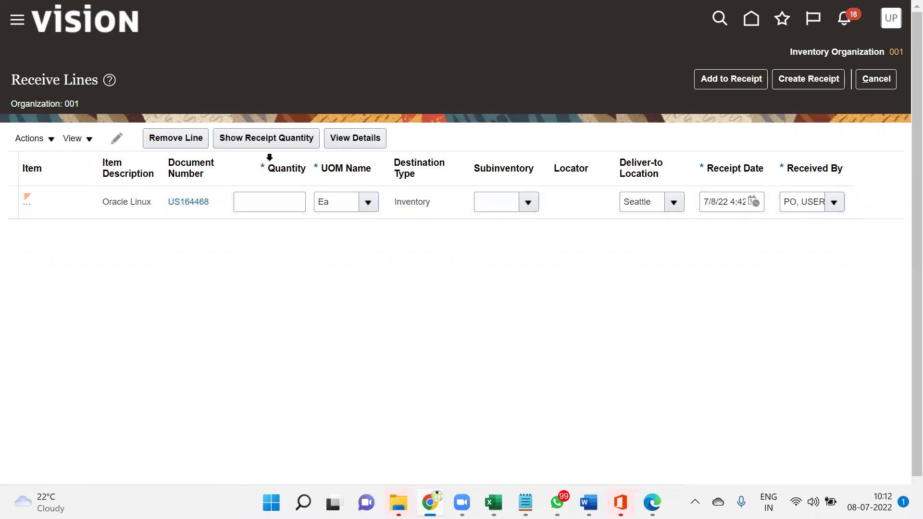
left_click(273, 142)
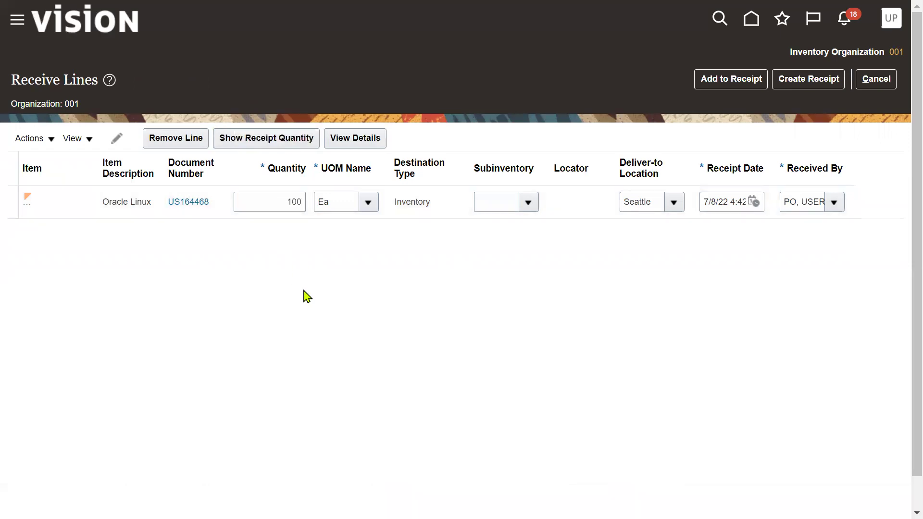
left_click(528, 204)
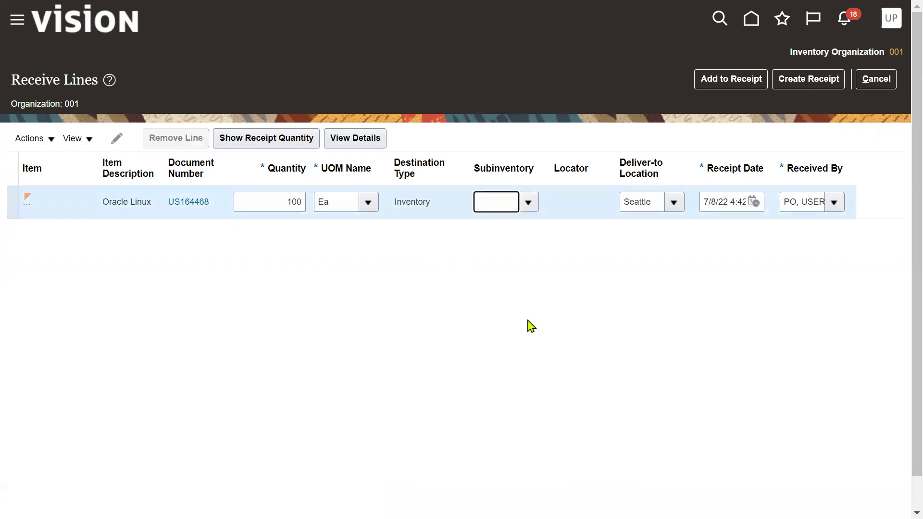
left_click(510, 378)
left_click(793, 85)
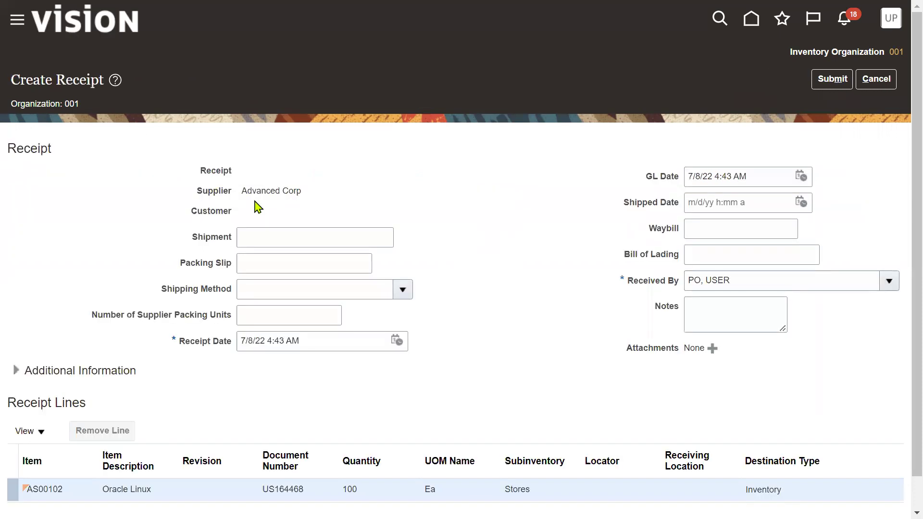
Submit the receipt and copy receipt number 52116 from the confirmation.
scroll(596, 258, "down", 1)
scroll(596, 258, "up", 1)
left_click(838, 76)
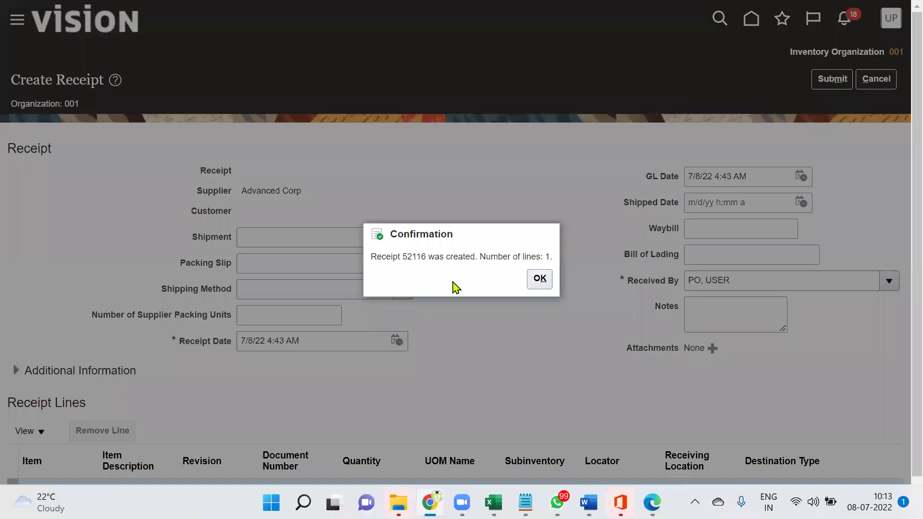
left_click_drag(402, 256, 423, 256)
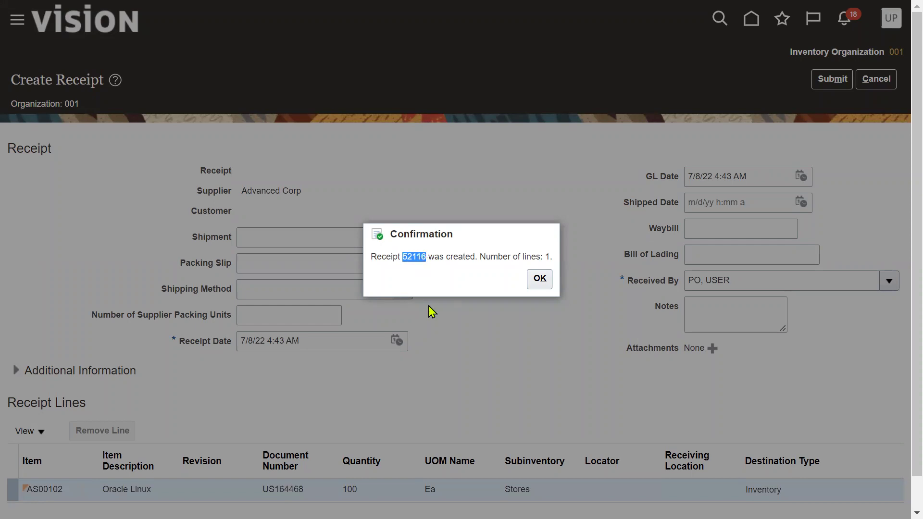
key("super+Tab")
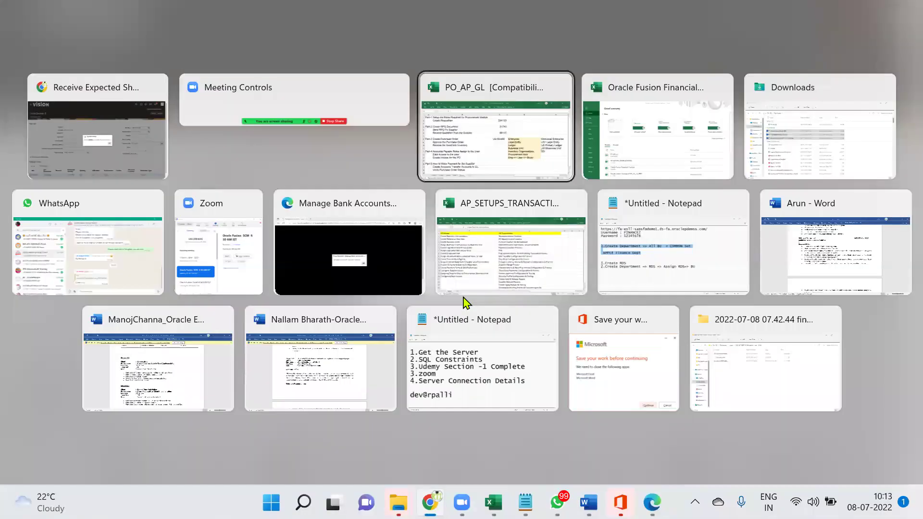
Paste receipt 52116 into cell C10 and apply C8's formatting with Format Painter.
key("Return")
left_click(484, 274)
type("52116")
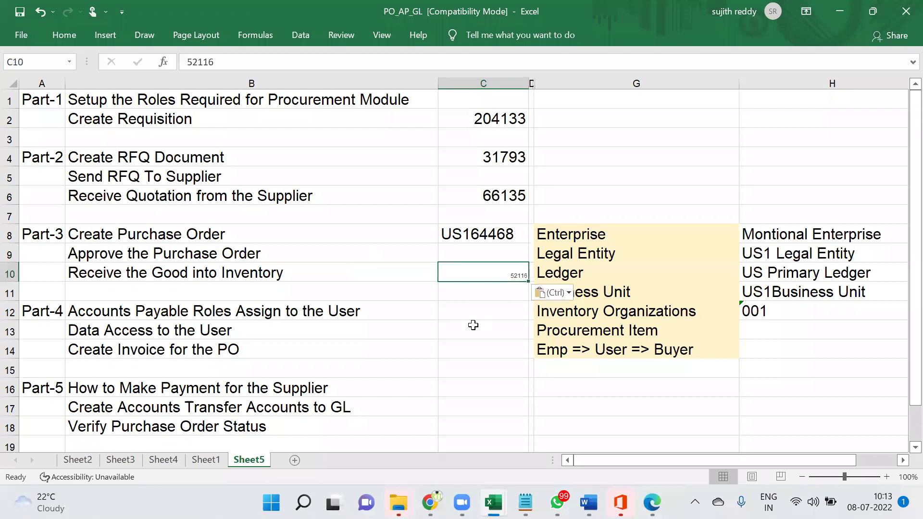
left_click(481, 236)
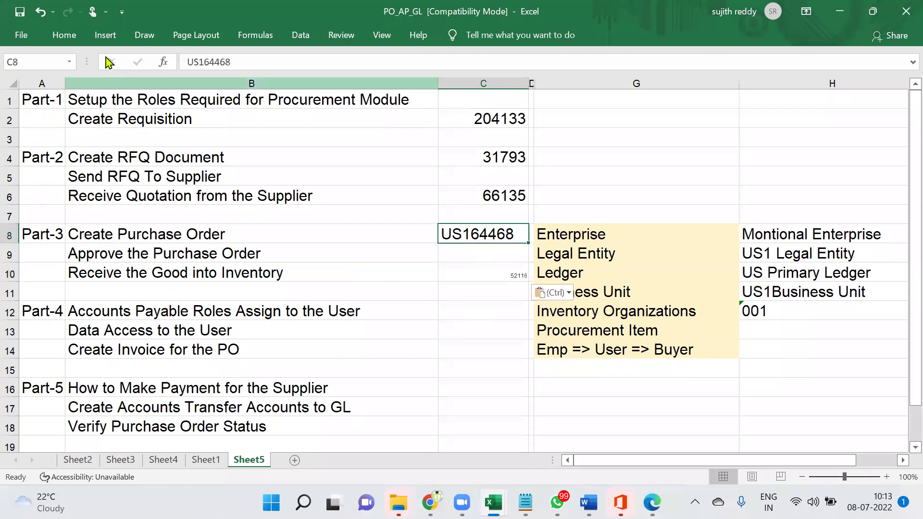
left_click(72, 38)
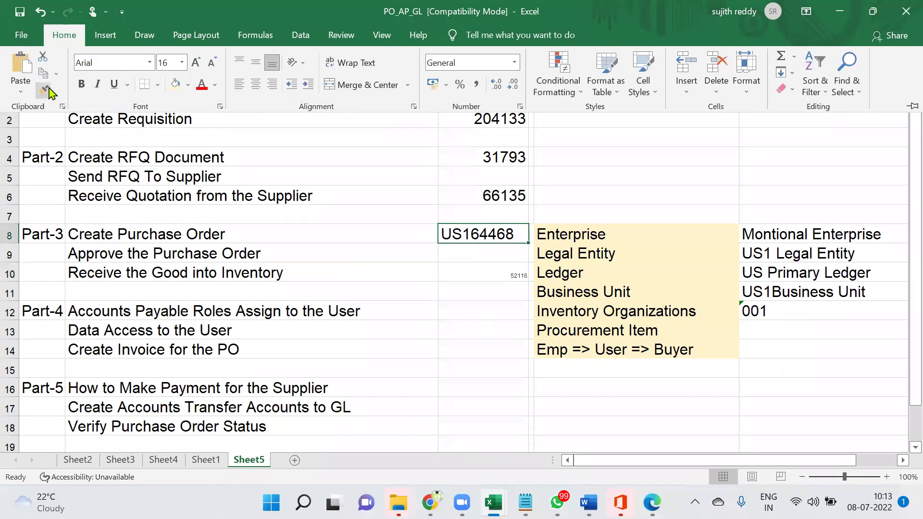
left_click(478, 277)
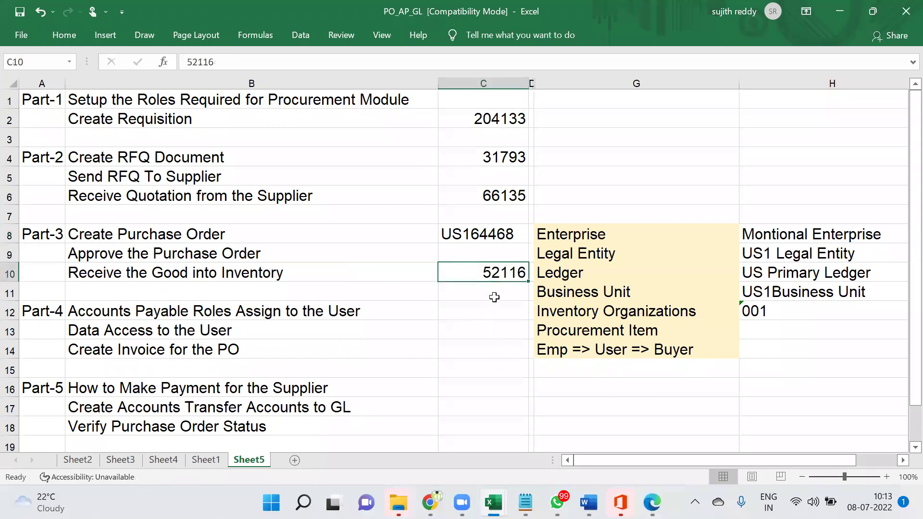
left_click(494, 297)
key("alt+Tab")
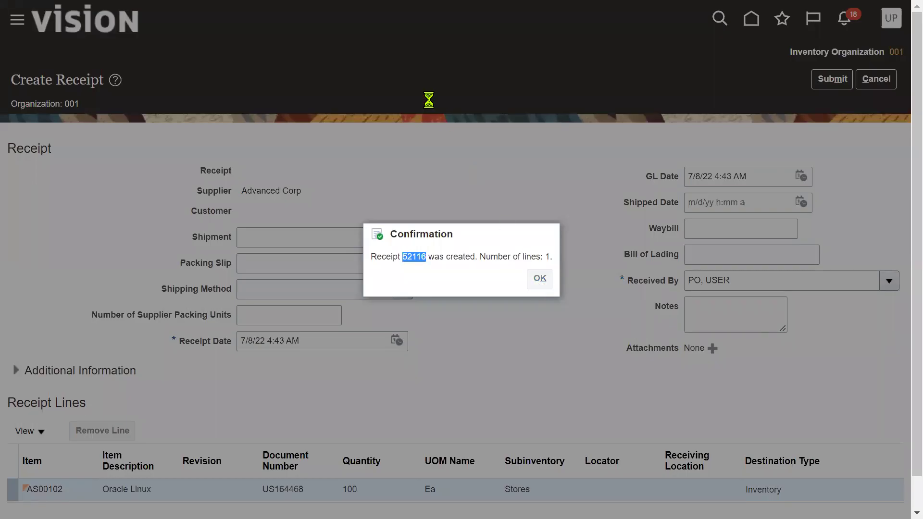
Dismiss the receipt confirmation and switch the Tasks category back to Inventory.
key("alt+Tab")
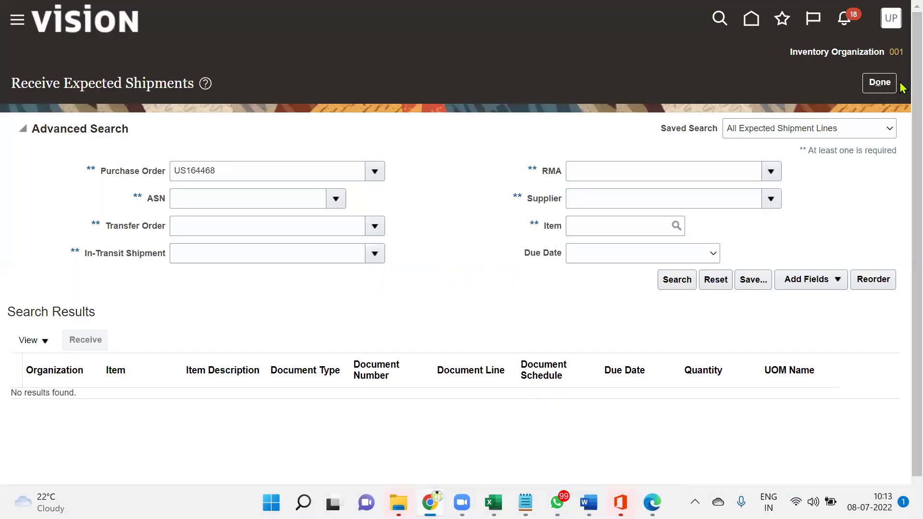
left_click(881, 84)
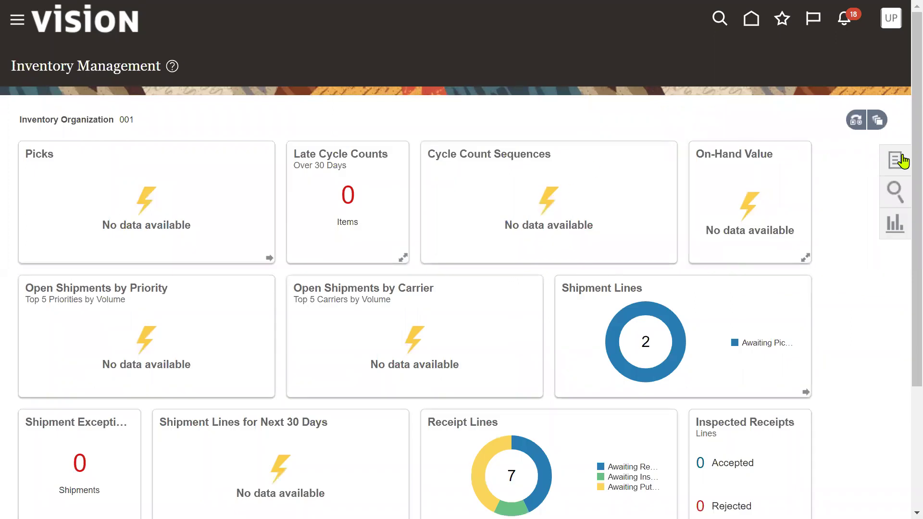
left_click(902, 162)
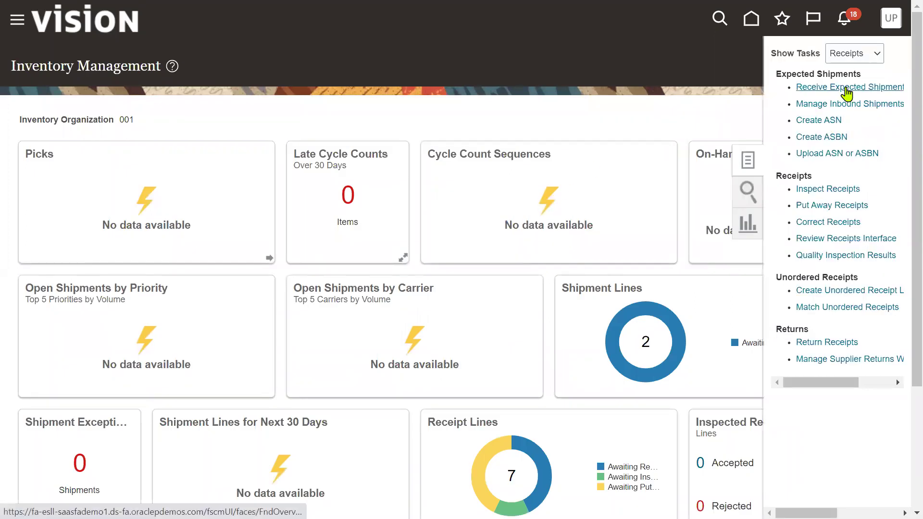
left_click(850, 54)
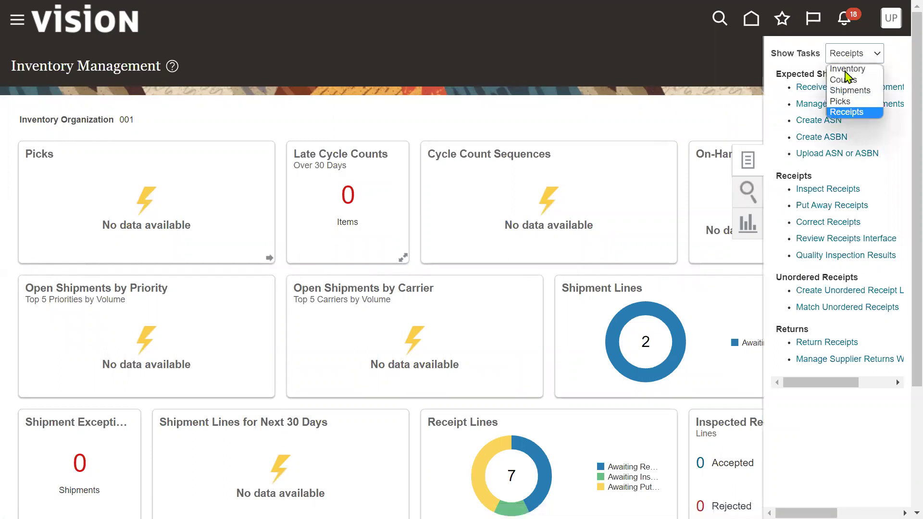
left_click(842, 69)
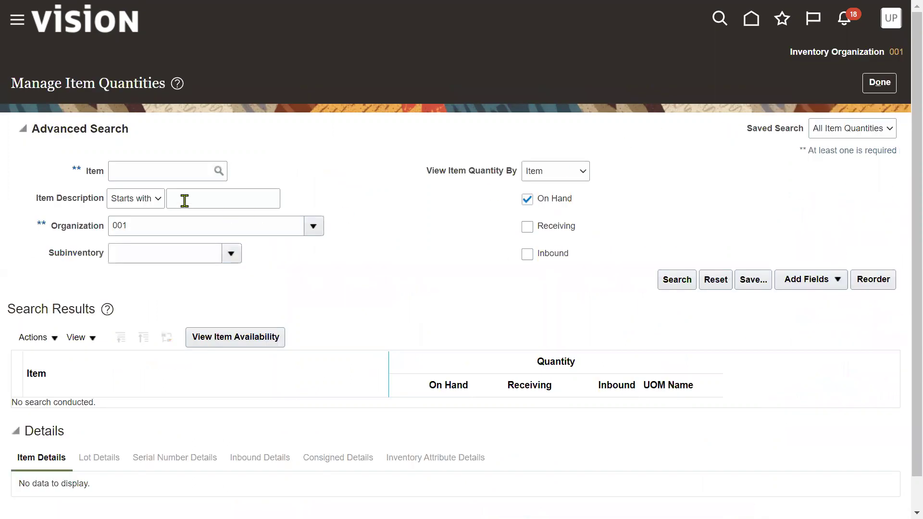
Look up item AS%102, select AS00102 Oracle Linux, and confirm 130 on hand.
left_click(162, 173)
type("AS")
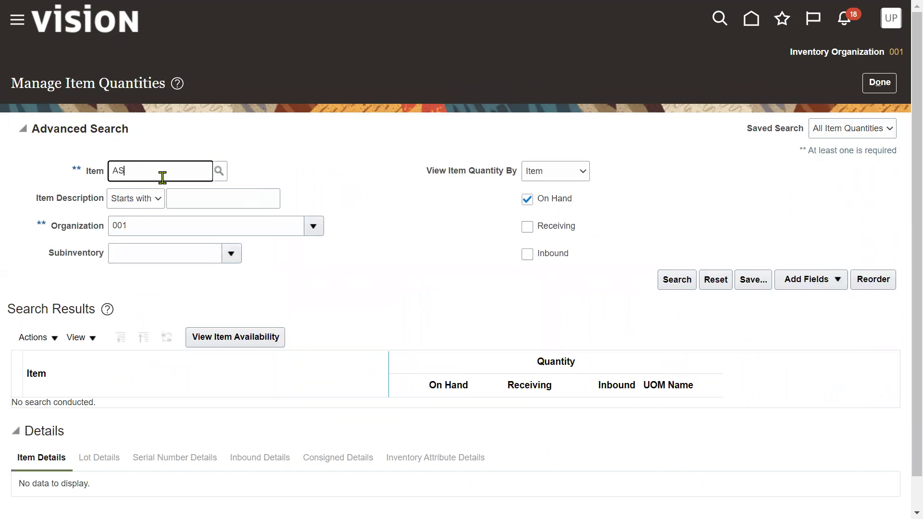
type("%102")
key("Tab")
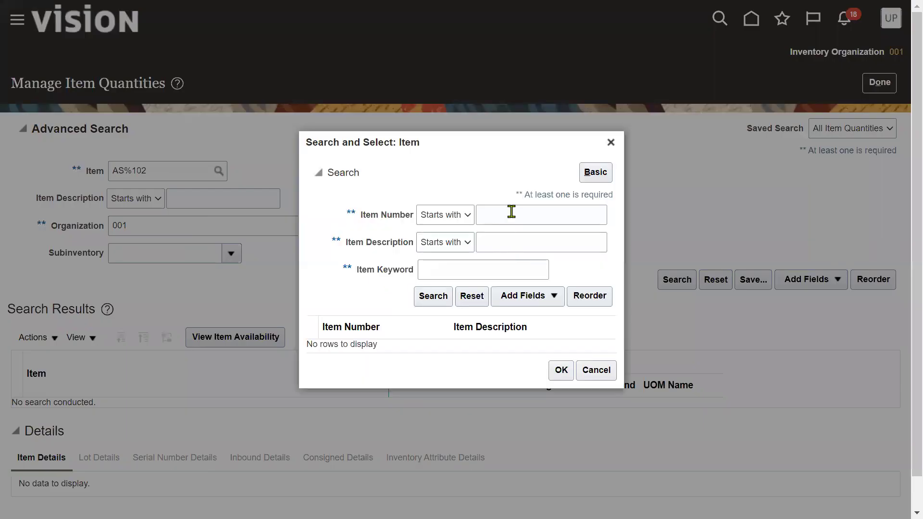
left_click(511, 212)
type("AS")
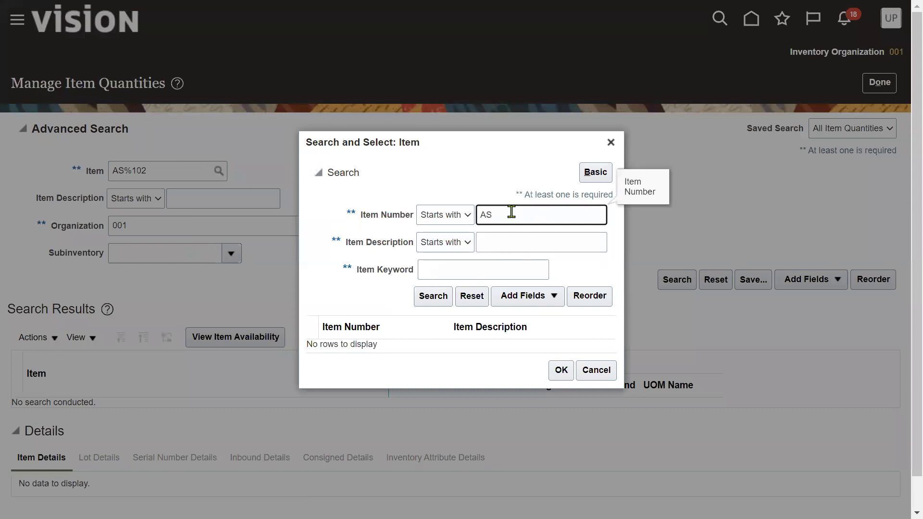
key("Tab")
key("Tab")
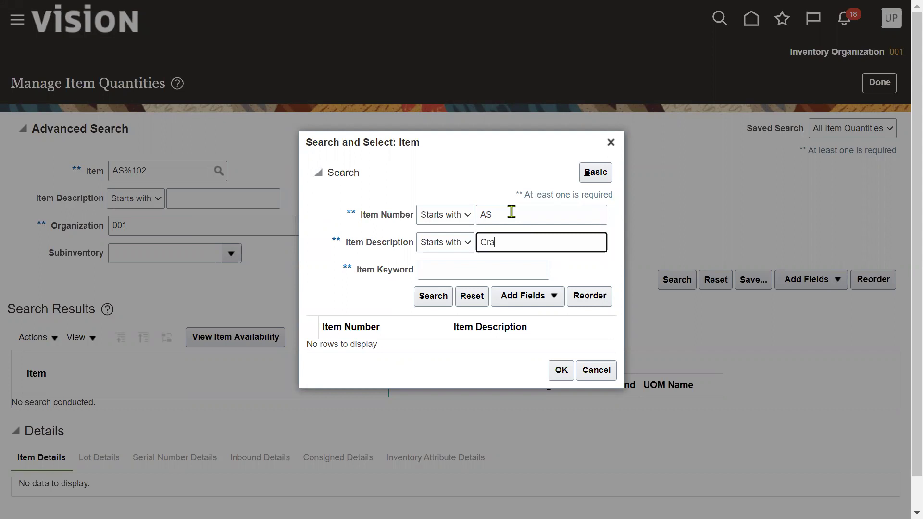
left_click(433, 296)
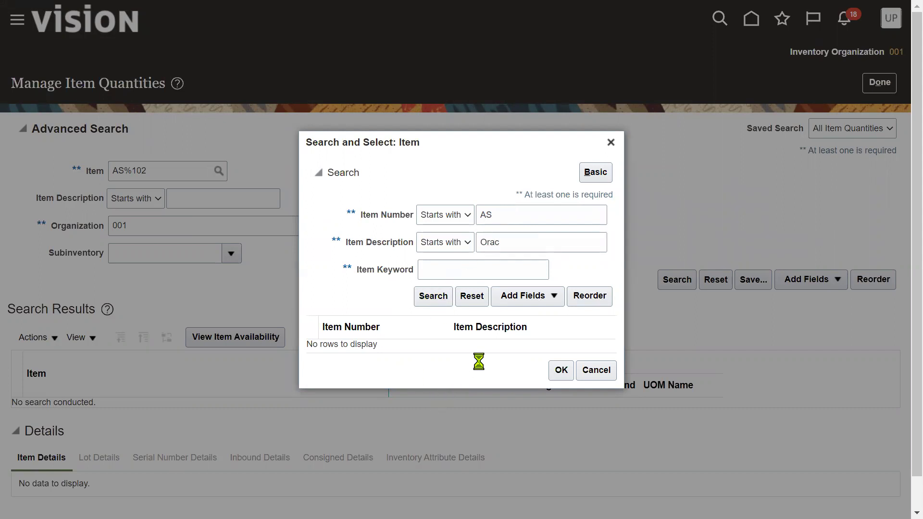
left_click(561, 376)
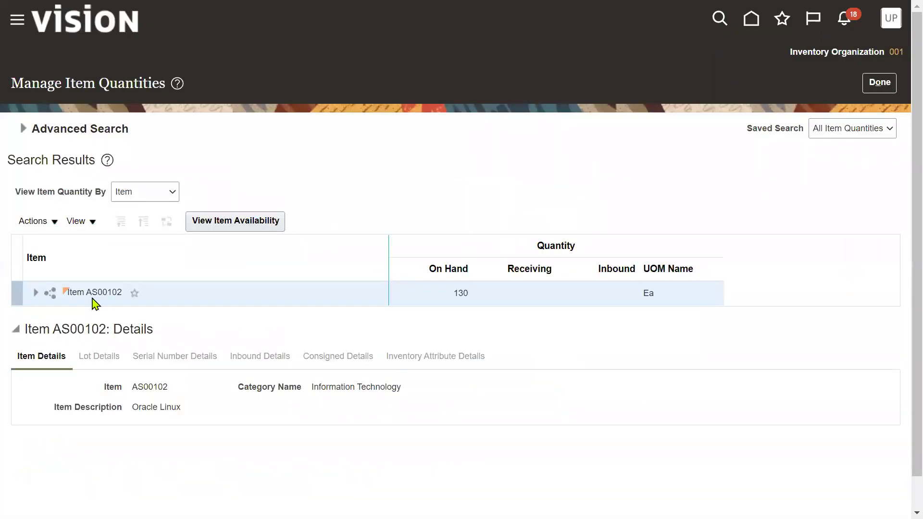
double_click(459, 293)
left_click(880, 83)
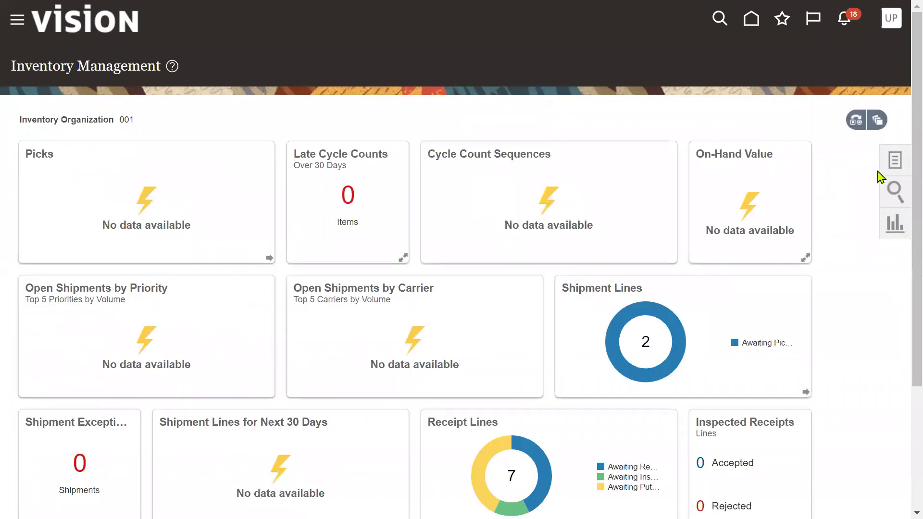
Search Review Completed Transactions for item AS00102 from date 7/8/22.
left_click(895, 162)
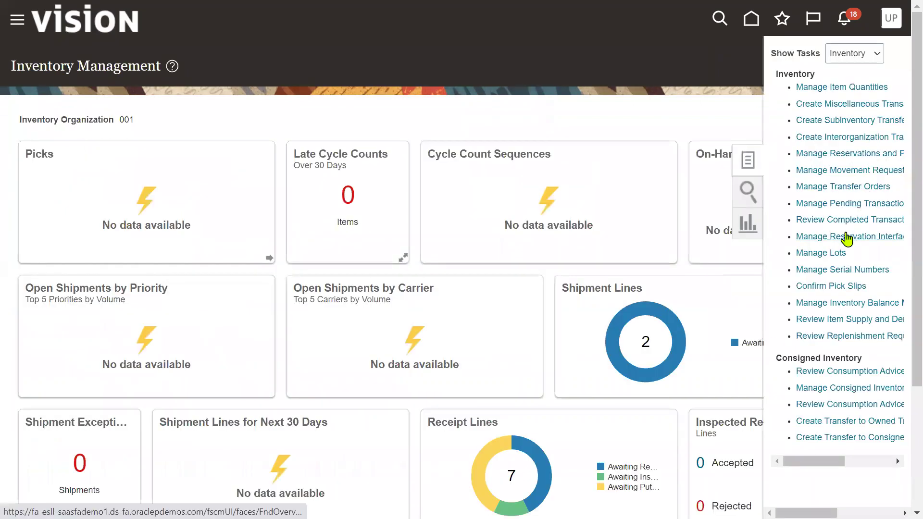
left_click(829, 222)
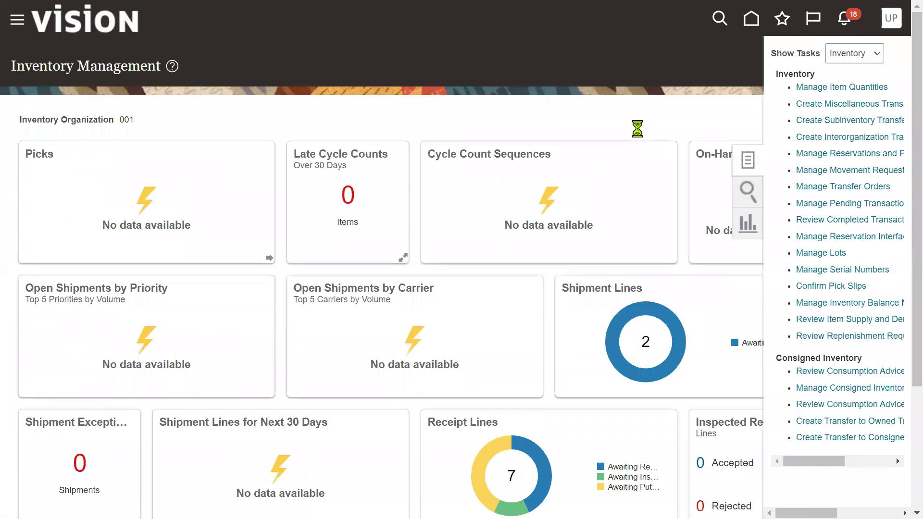
left_click(164, 209)
type("AS")
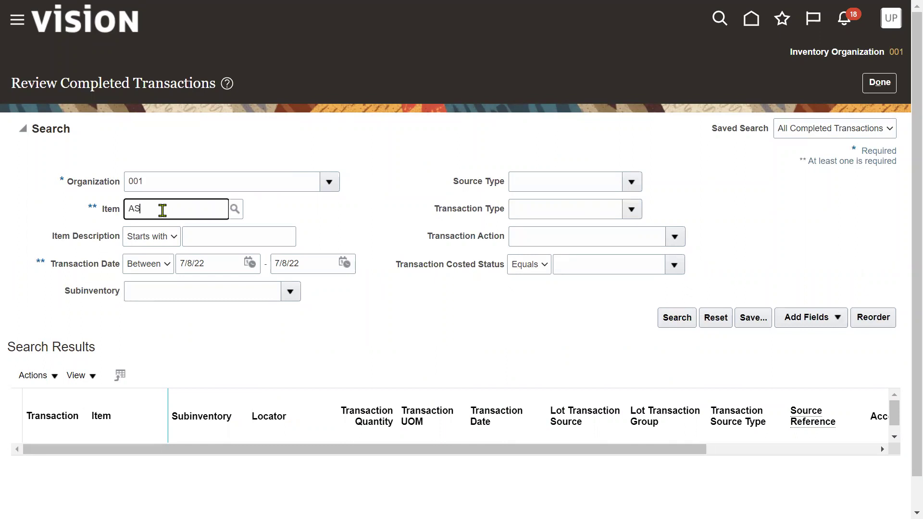
key("Tab")
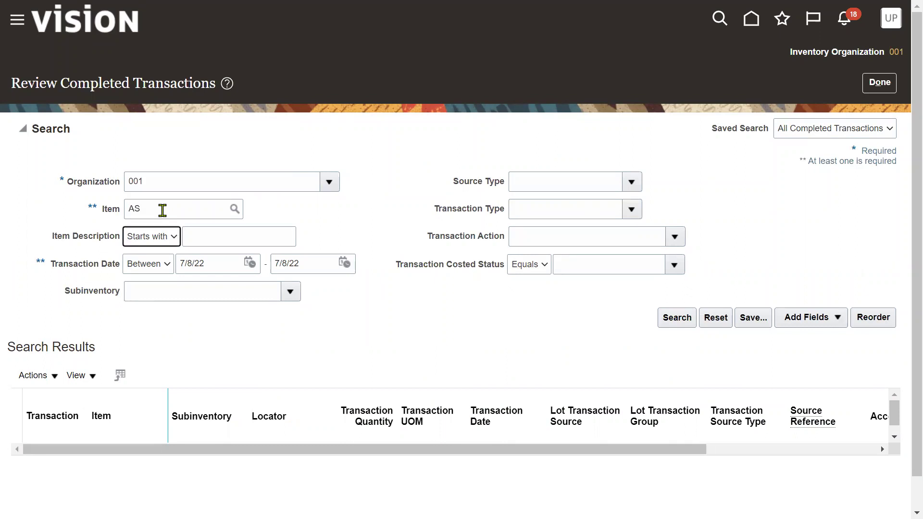
key("Tab")
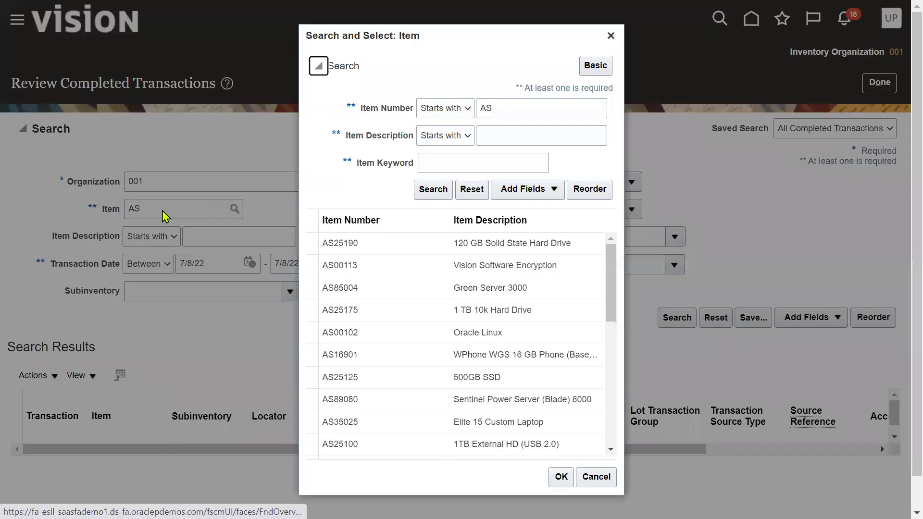
left_click(509, 335)
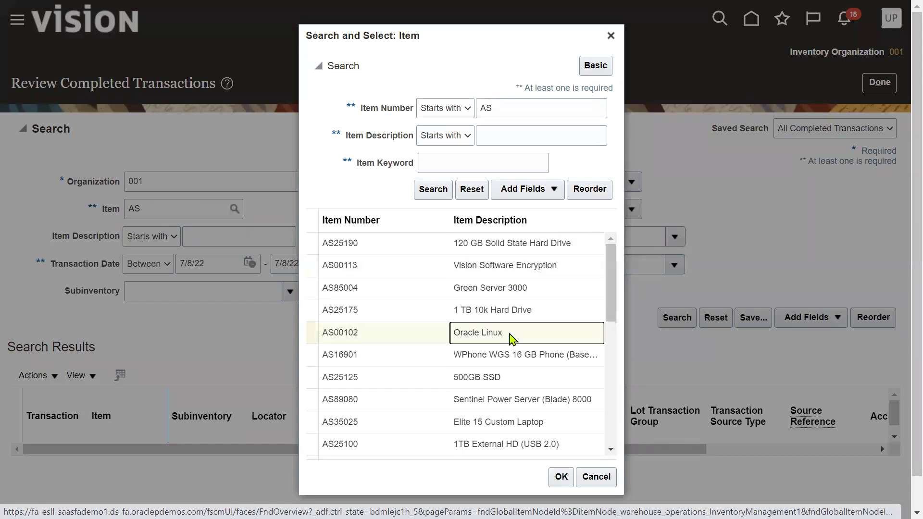
left_click(559, 476)
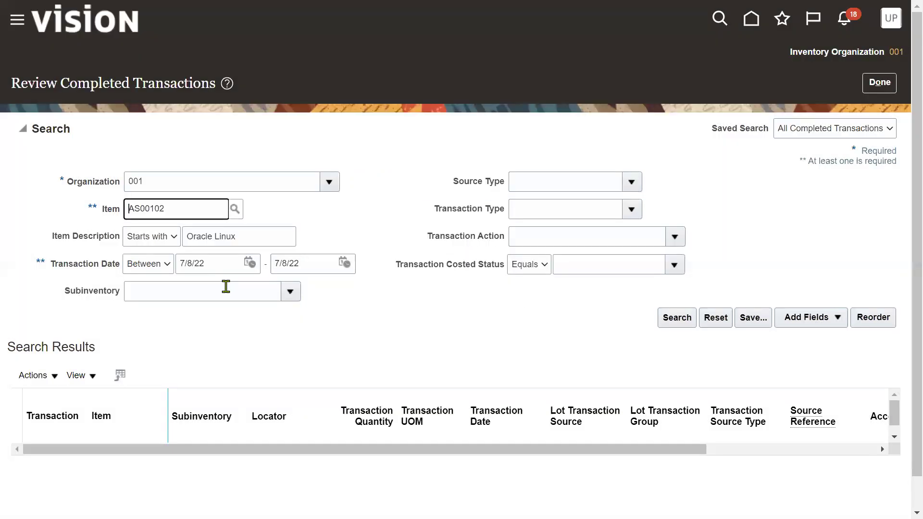
left_click(223, 263)
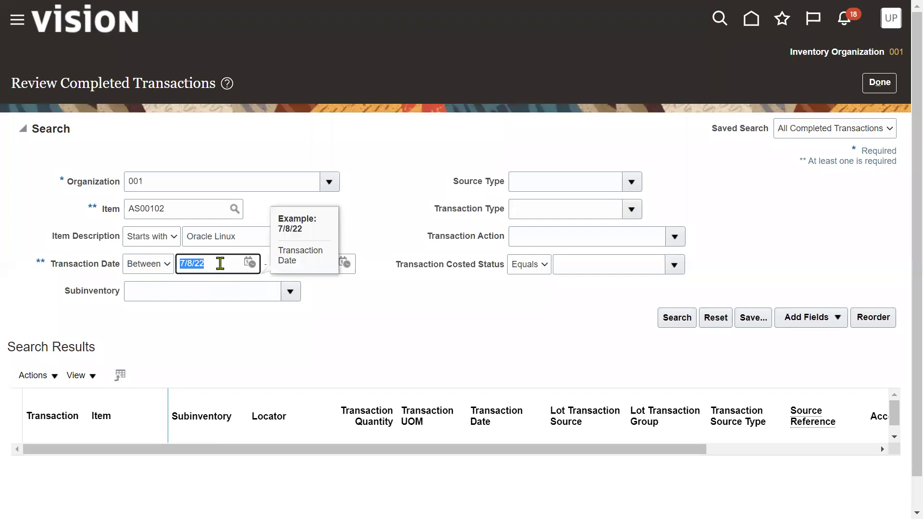
left_click(675, 316)
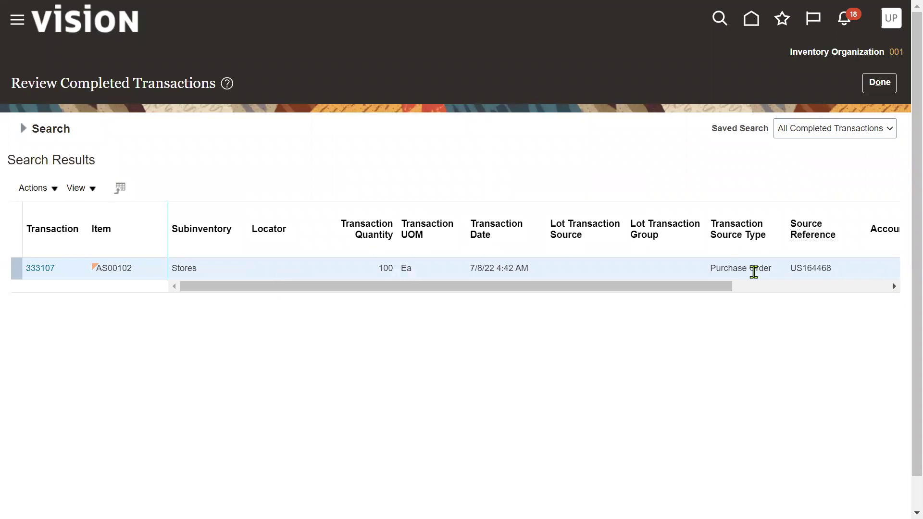
Inspect transaction 333107's Purchase Order source type, organization details, and Stores subinventory.
triple_click(734, 268)
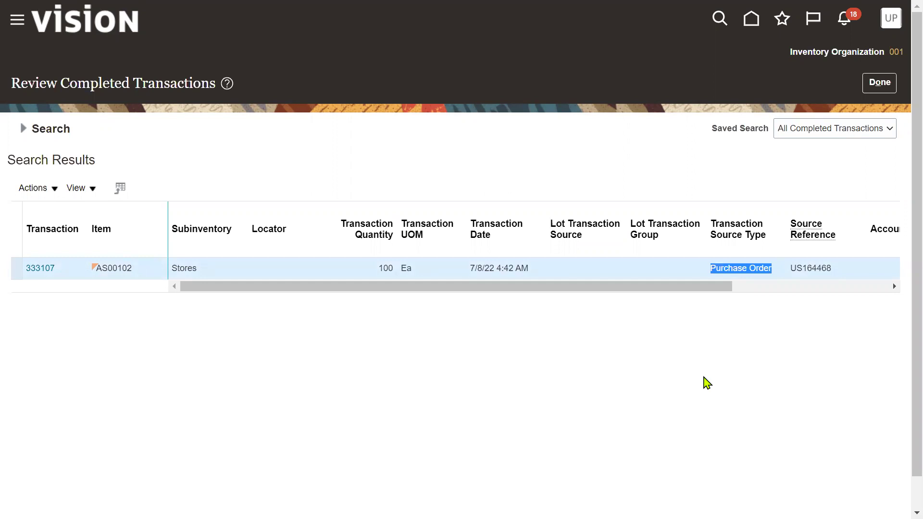
left_click(896, 53)
double_click(188, 269)
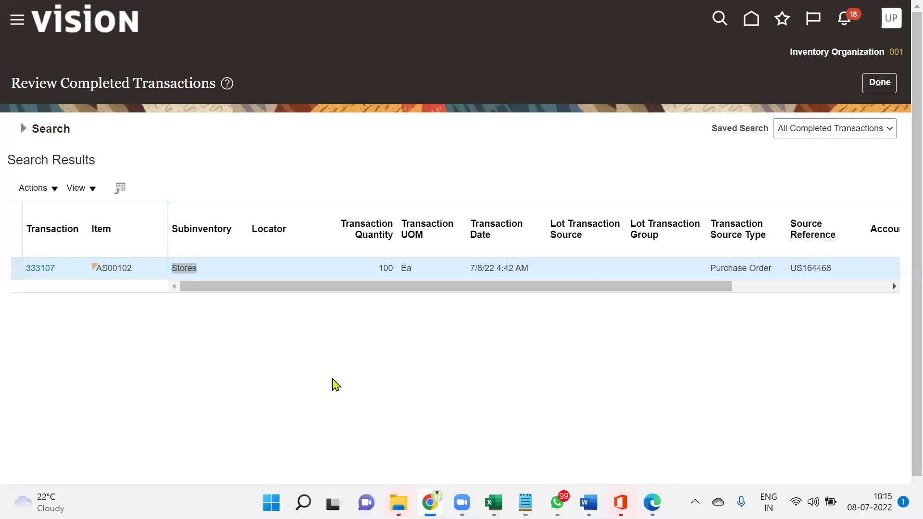
In the PO_AP_GL workbook, review Sheet5's steps from Create Requisition through Receive the Good into Inventory.
key("alt+Tab")
key("alt+Tab")
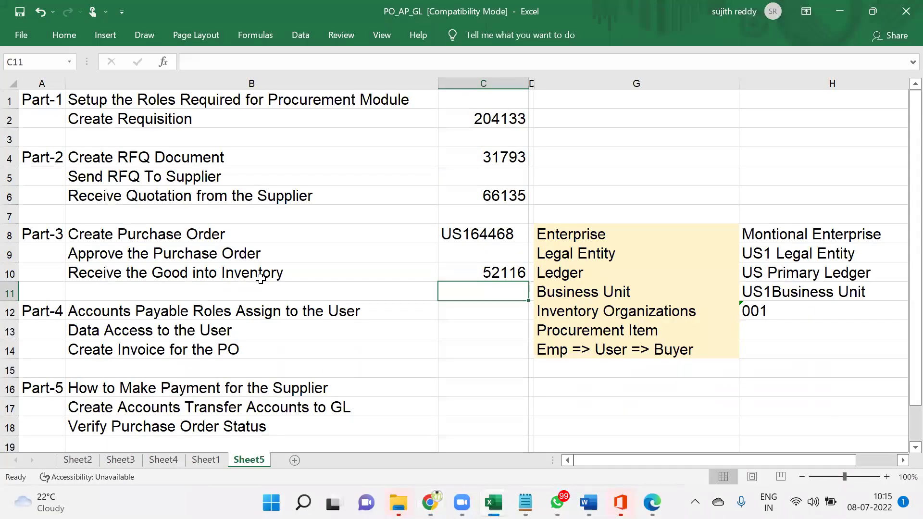
left_click(195, 115)
left_click(192, 153)
left_click(191, 194)
left_click(191, 226)
left_click(258, 273)
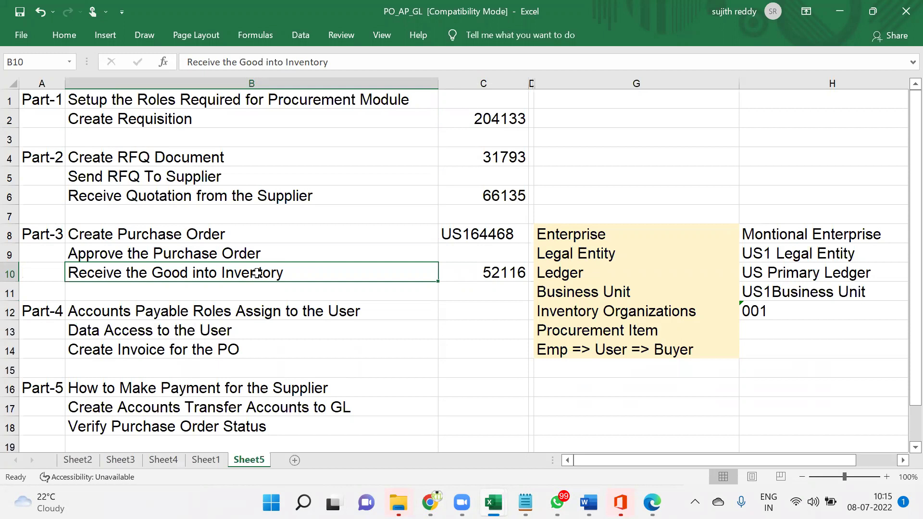
Check the AP entries in Sheet1 B1:B11, then review Sheet5's Part-4 steps in A12:B14.
left_click(206, 460)
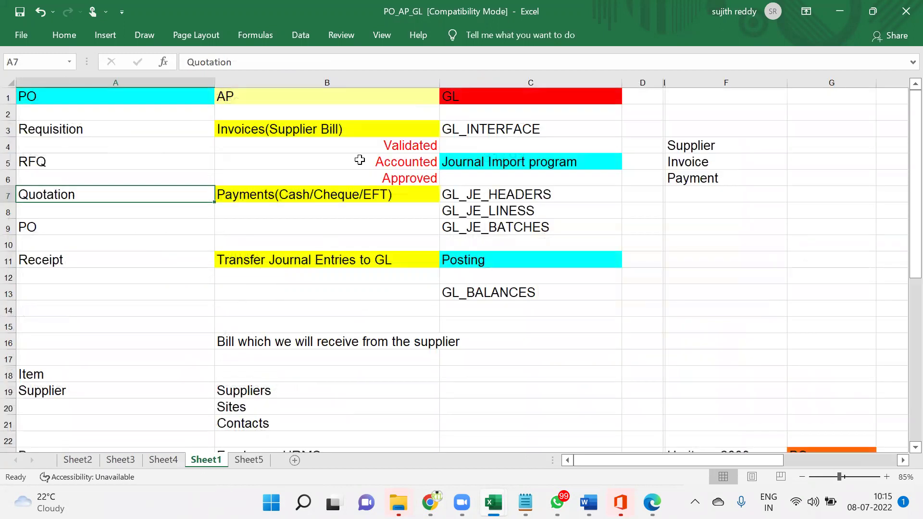
left_click_drag(310, 104, 298, 261)
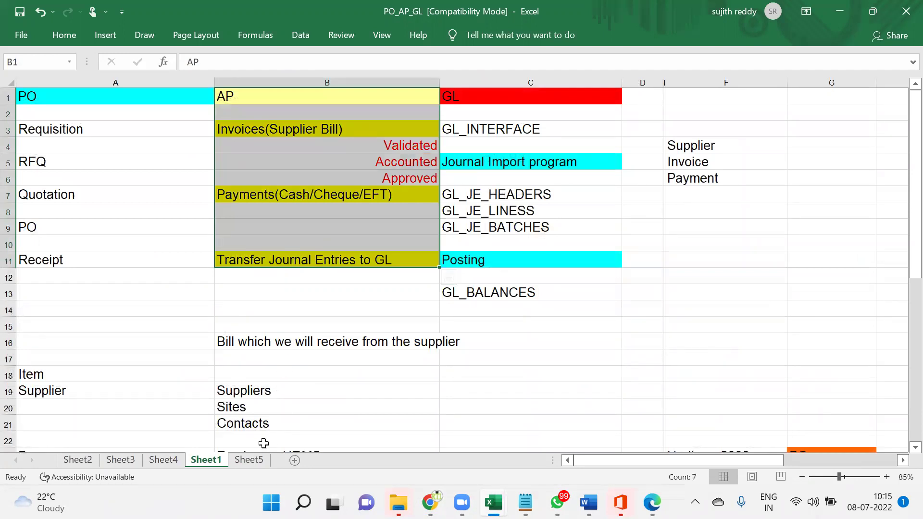
left_click(260, 461)
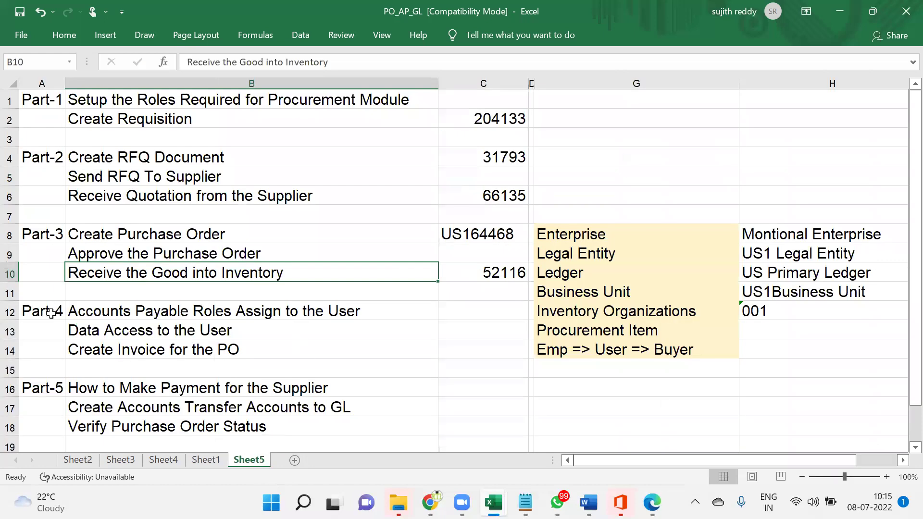
left_click_drag(48, 312, 126, 347)
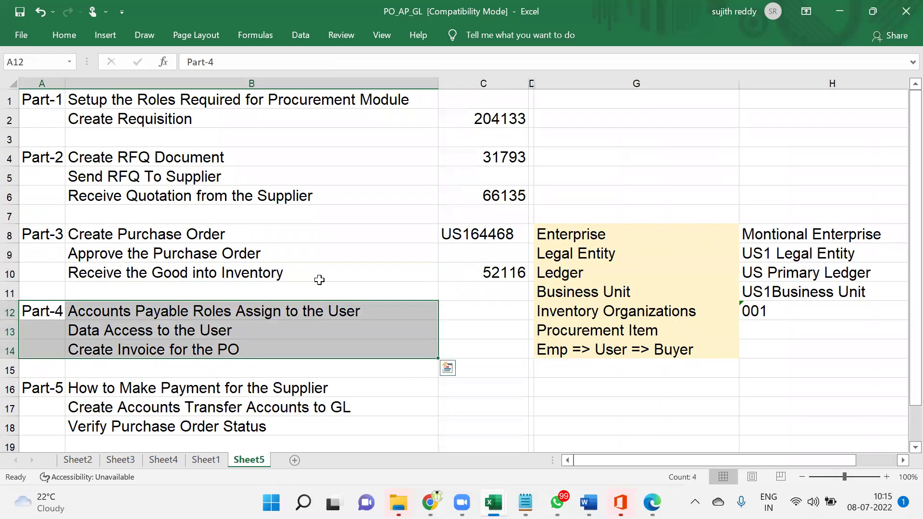
left_click(344, 275)
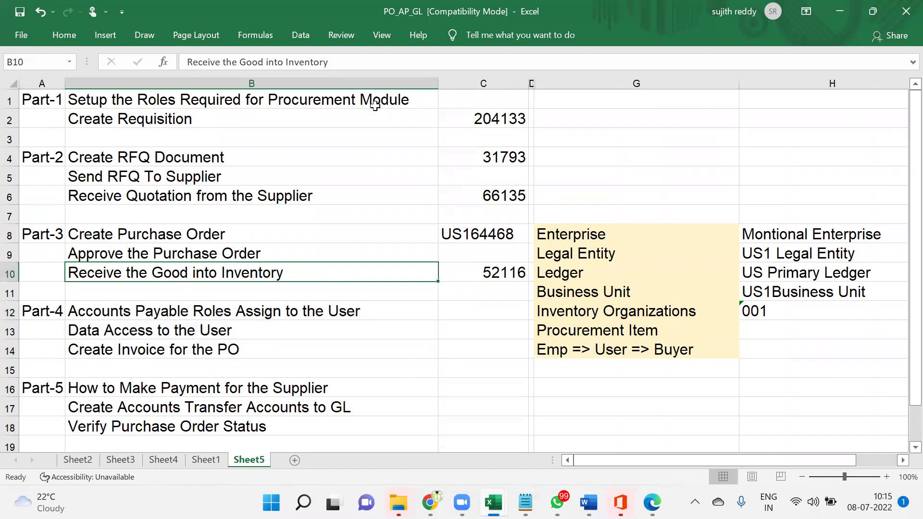